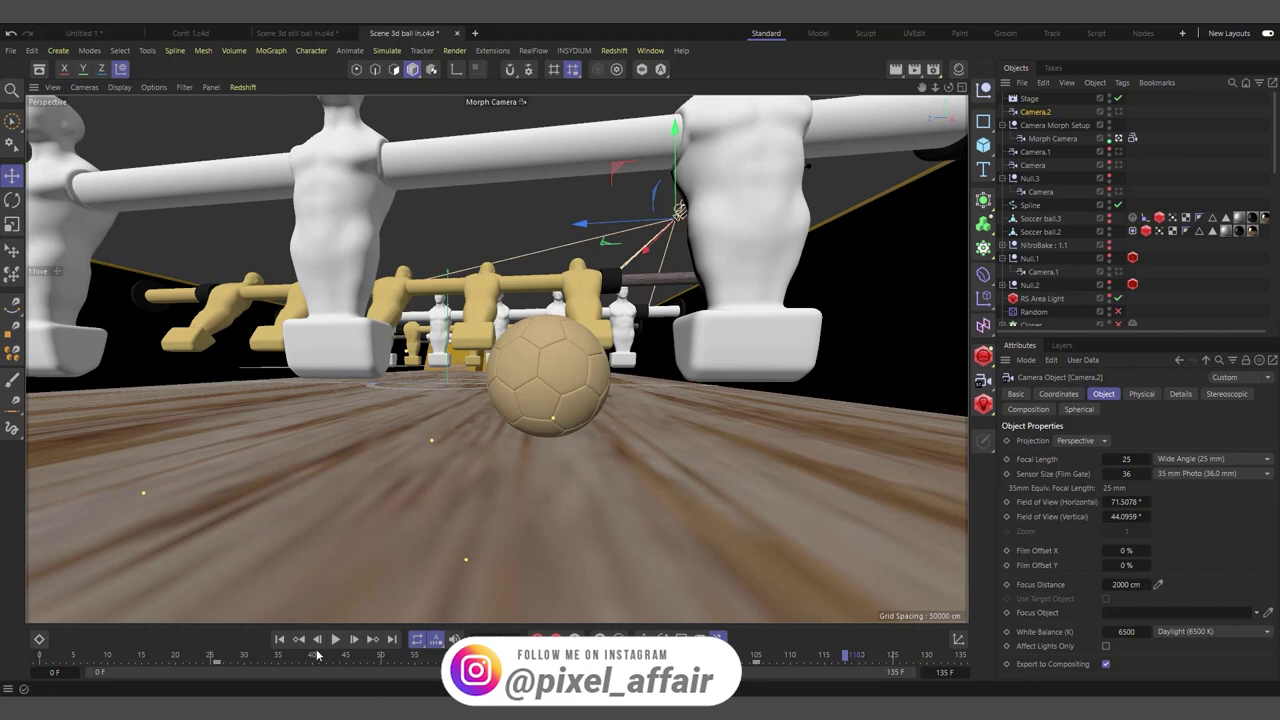
- Play the foosball animation from the first frame and stop it near the end to review the camera changes
{"action": "left_click", "coordinate": [280, 639]}
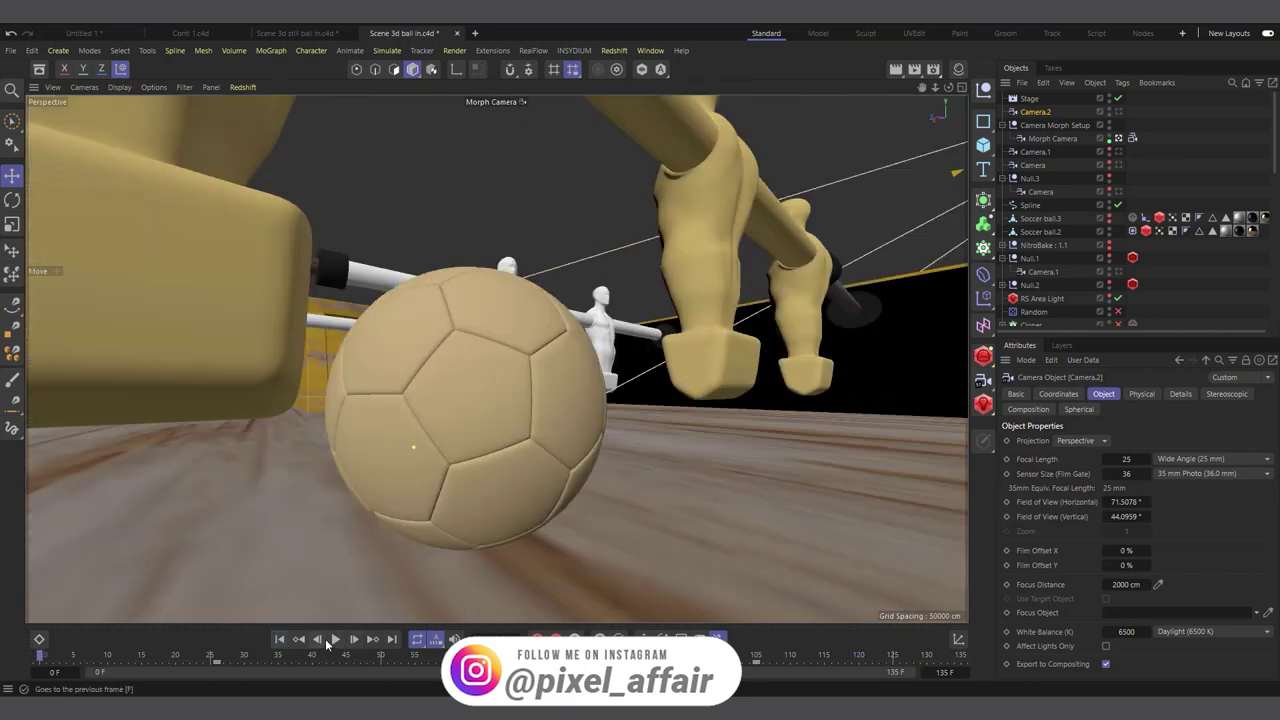
{"action": "left_click", "coordinate": [334, 640]}
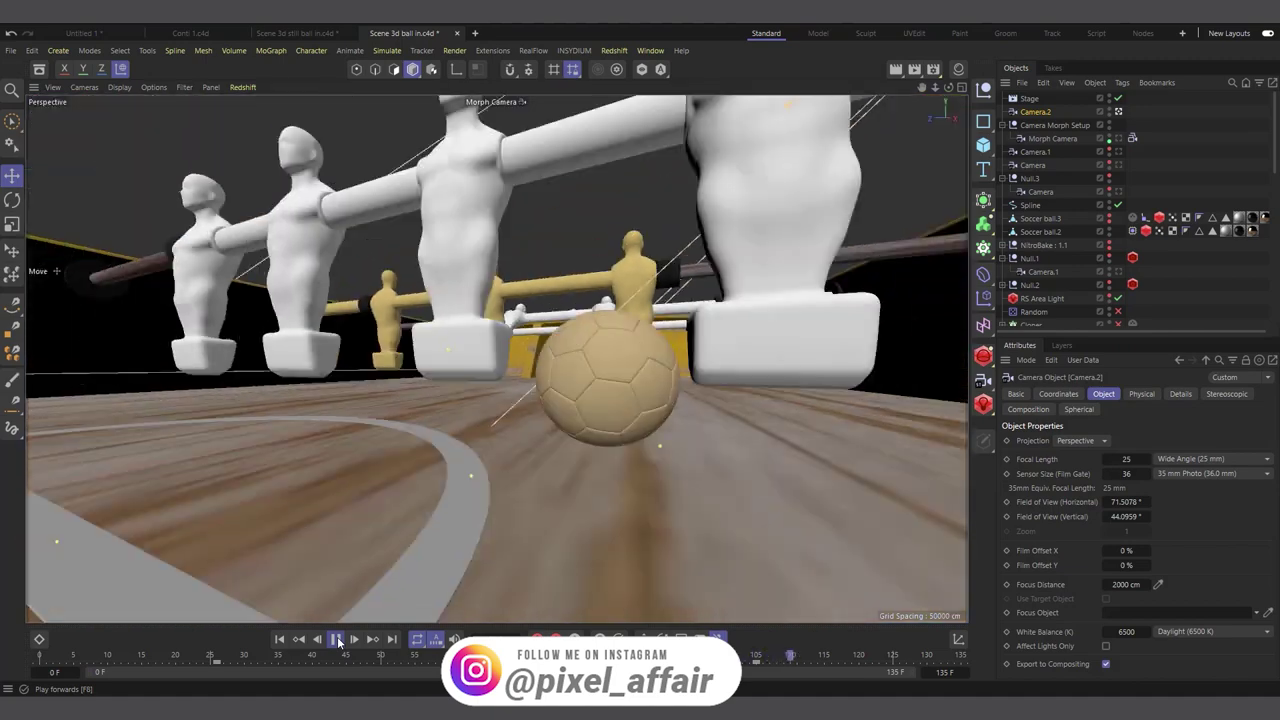
{"action": "left_click", "coordinate": [338, 640]}
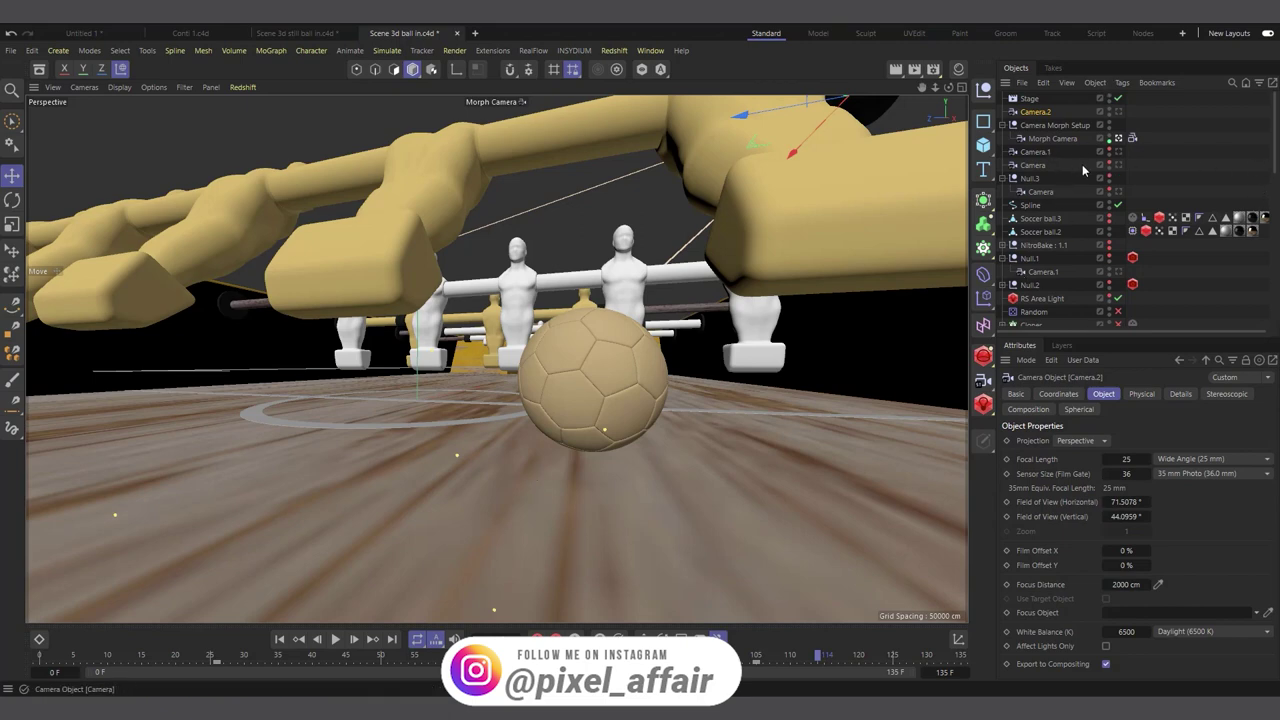
- Inspect the scene's cameras, the Camera Morph Setup and the camera assigned in the Stage object
{"action": "left_click", "coordinate": [1004, 125]}
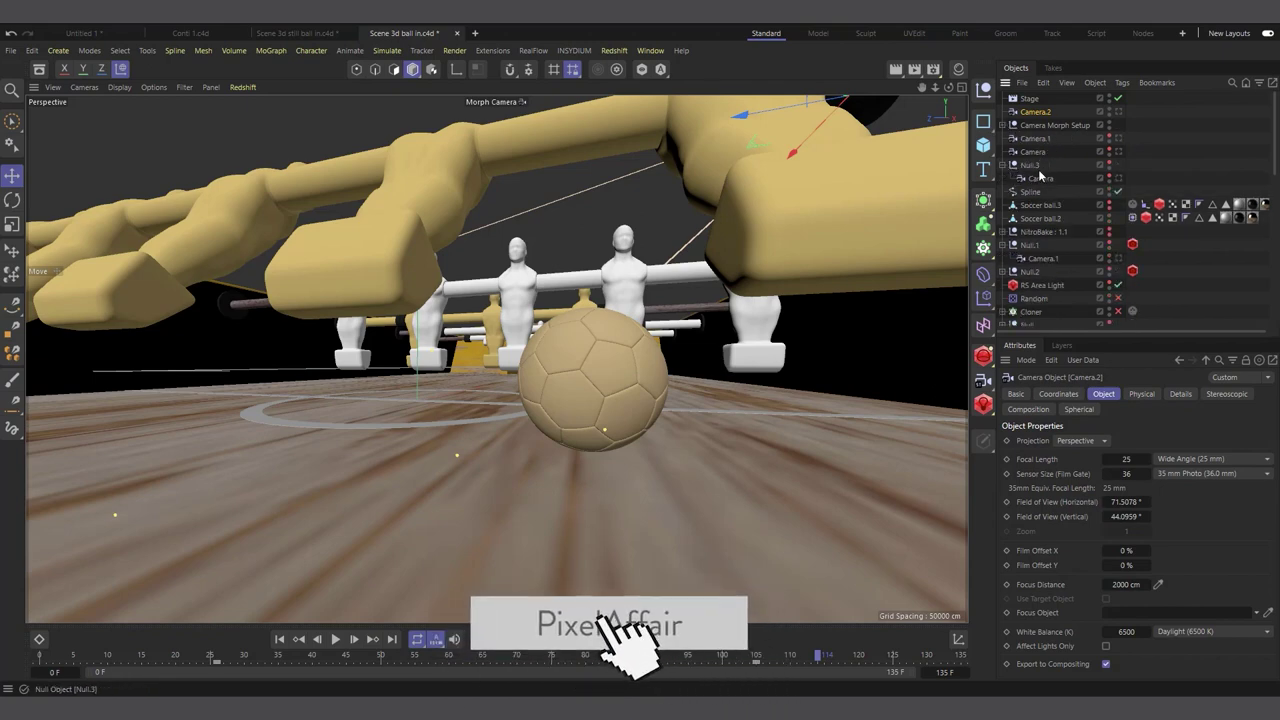
{"action": "left_click", "coordinate": [1042, 179]}
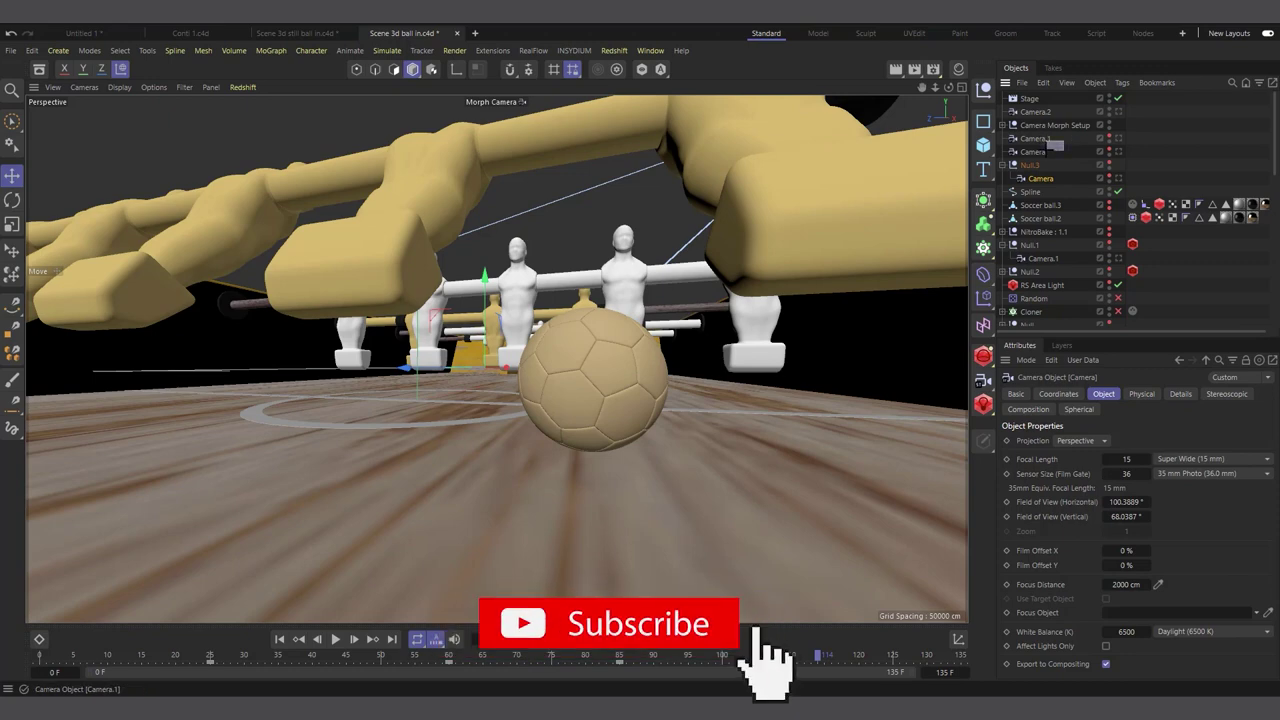
{"action": "left_click_drag", "start_coordinate": [1063, 146], "coordinate": [1004, 140]}
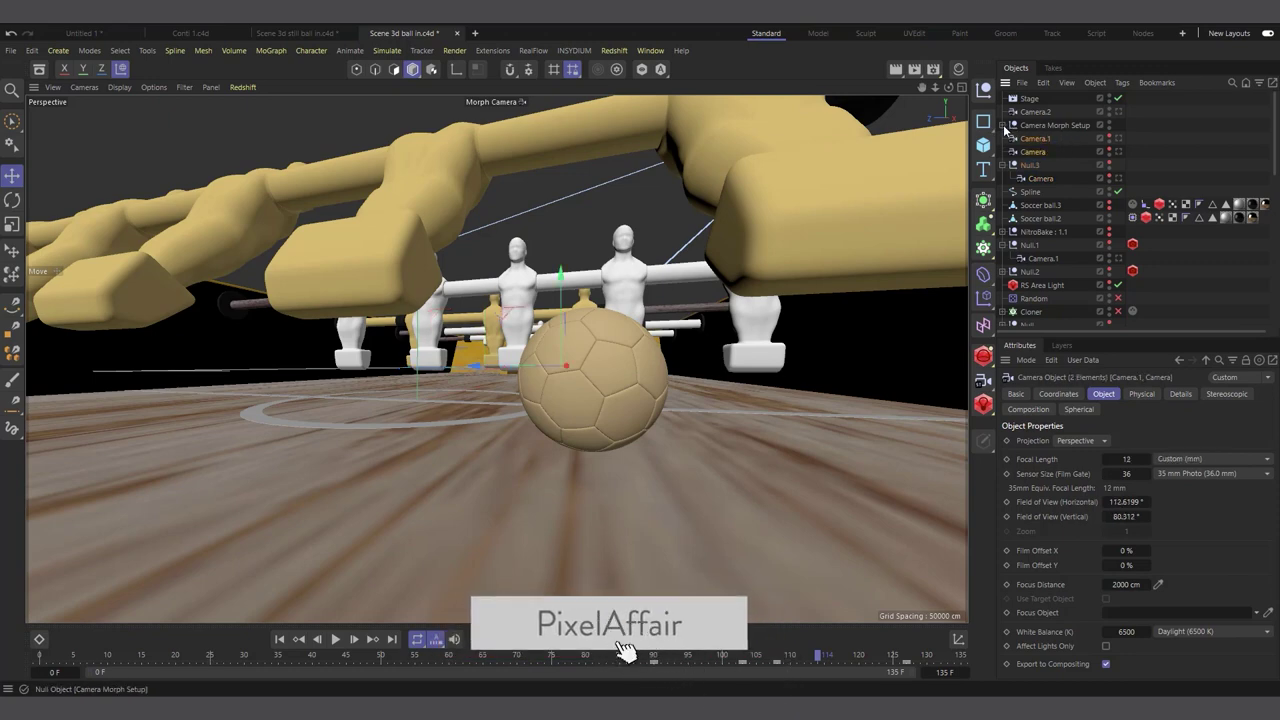
{"action": "left_click", "coordinate": [1003, 125]}
{"action": "left_click", "coordinate": [1035, 111]}
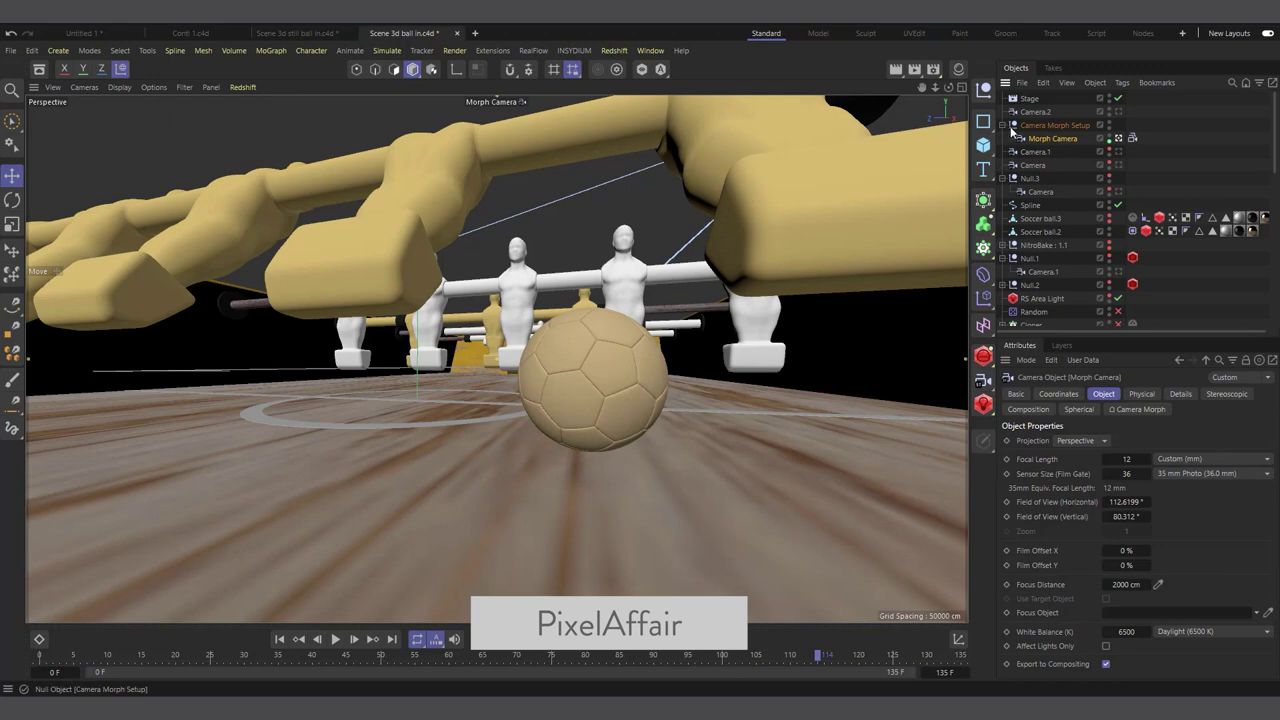
{"action": "left_click", "coordinate": [1003, 125]}
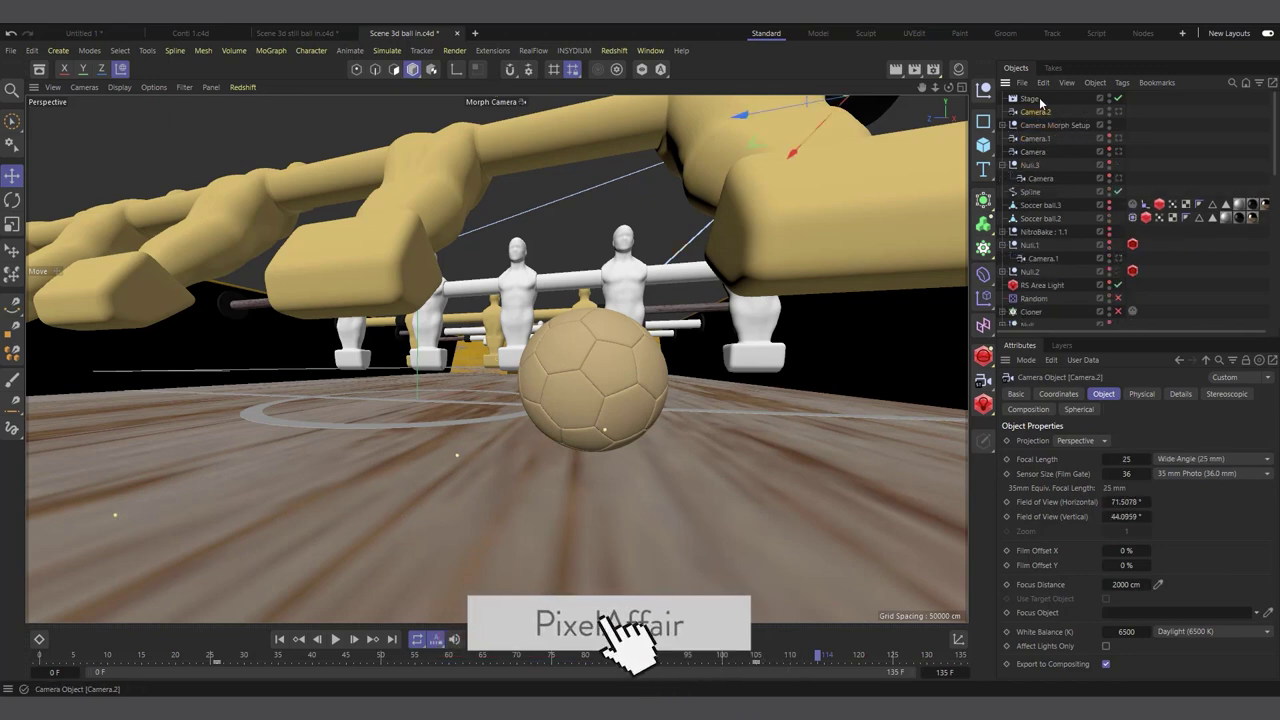
{"action": "left_click", "coordinate": [1032, 99]}
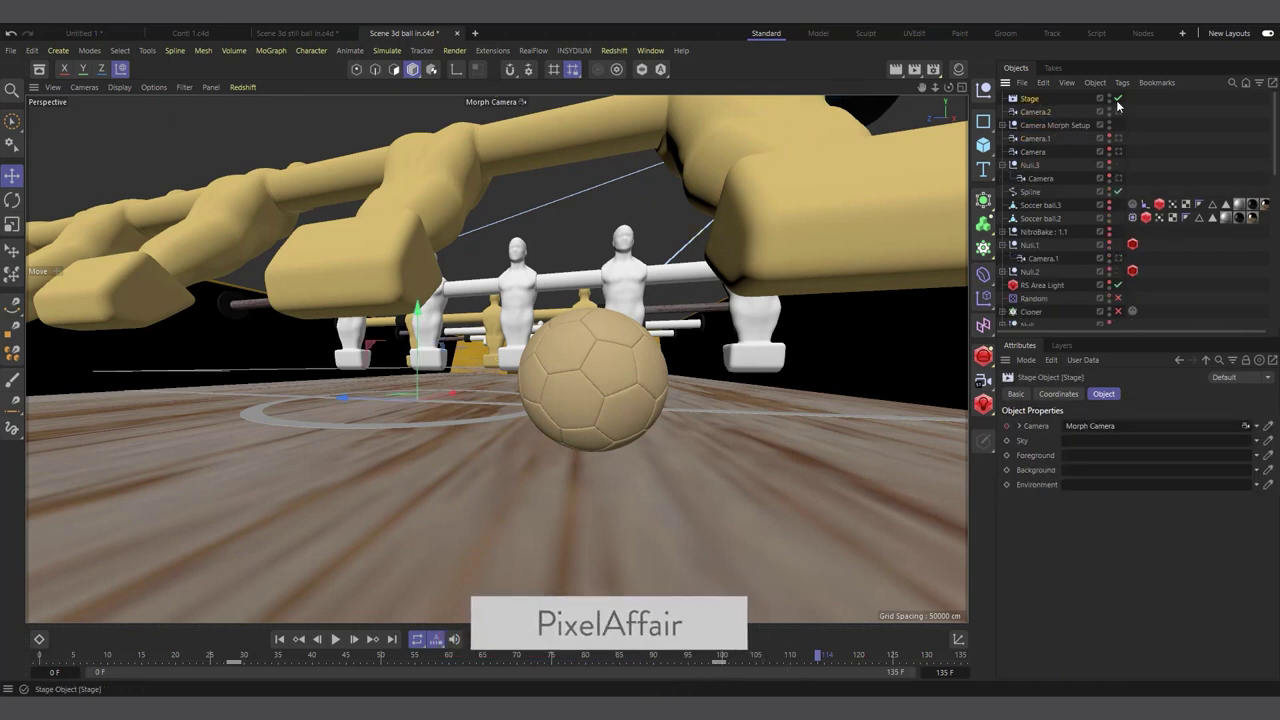
- Disable the Stage object and look through each scene camera in turn, ending on Camera.2
{"action": "left_click", "coordinate": [1036, 111]}
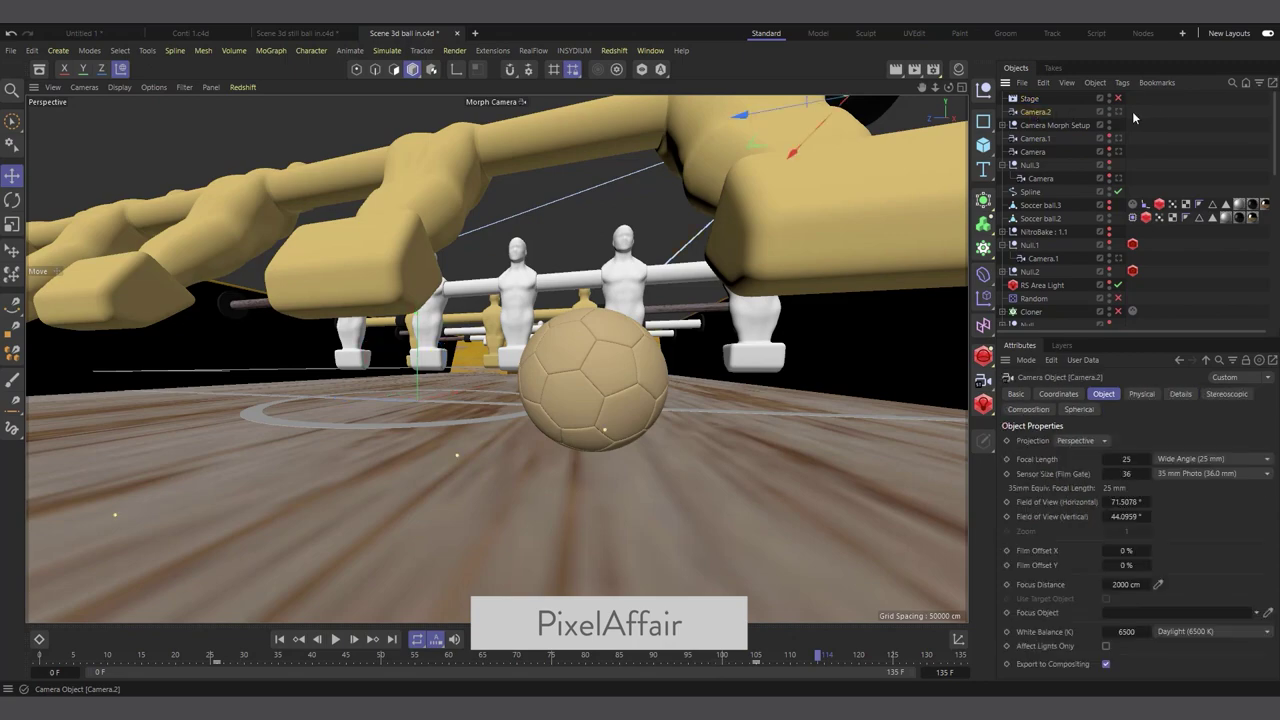
{"action": "left_click", "coordinate": [1119, 112]}
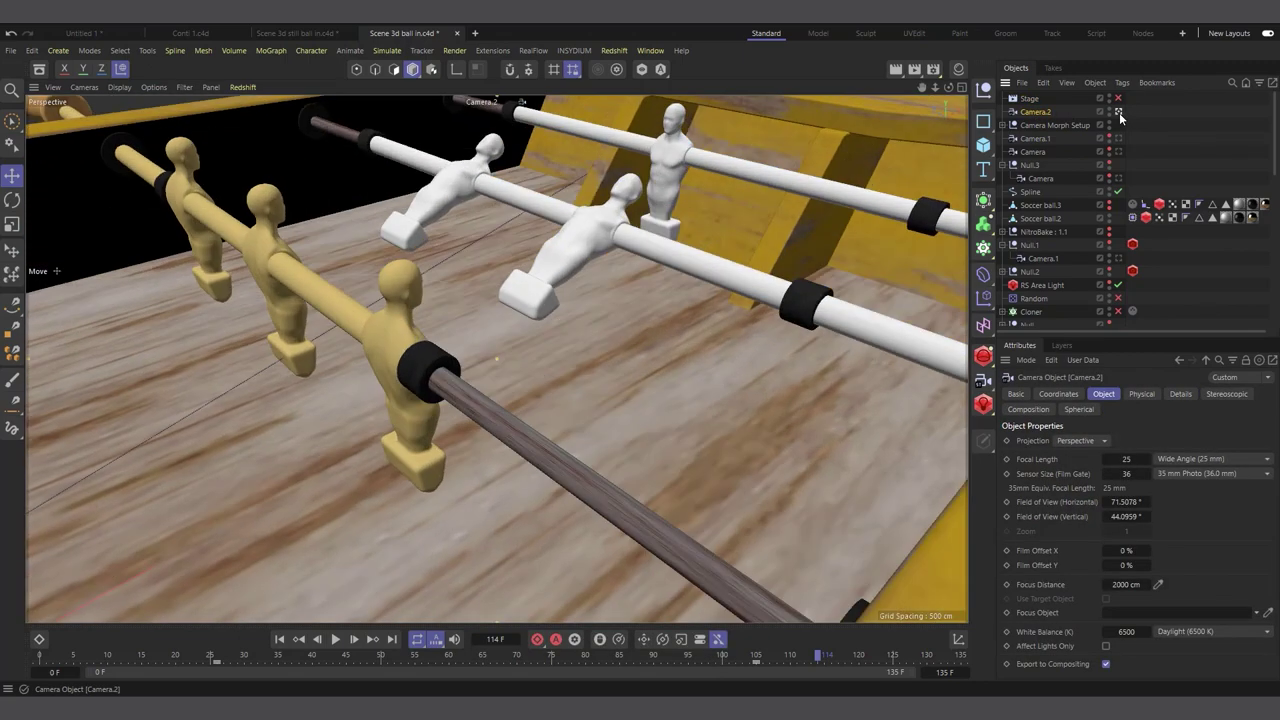
{"action": "left_click", "coordinate": [1119, 178]}
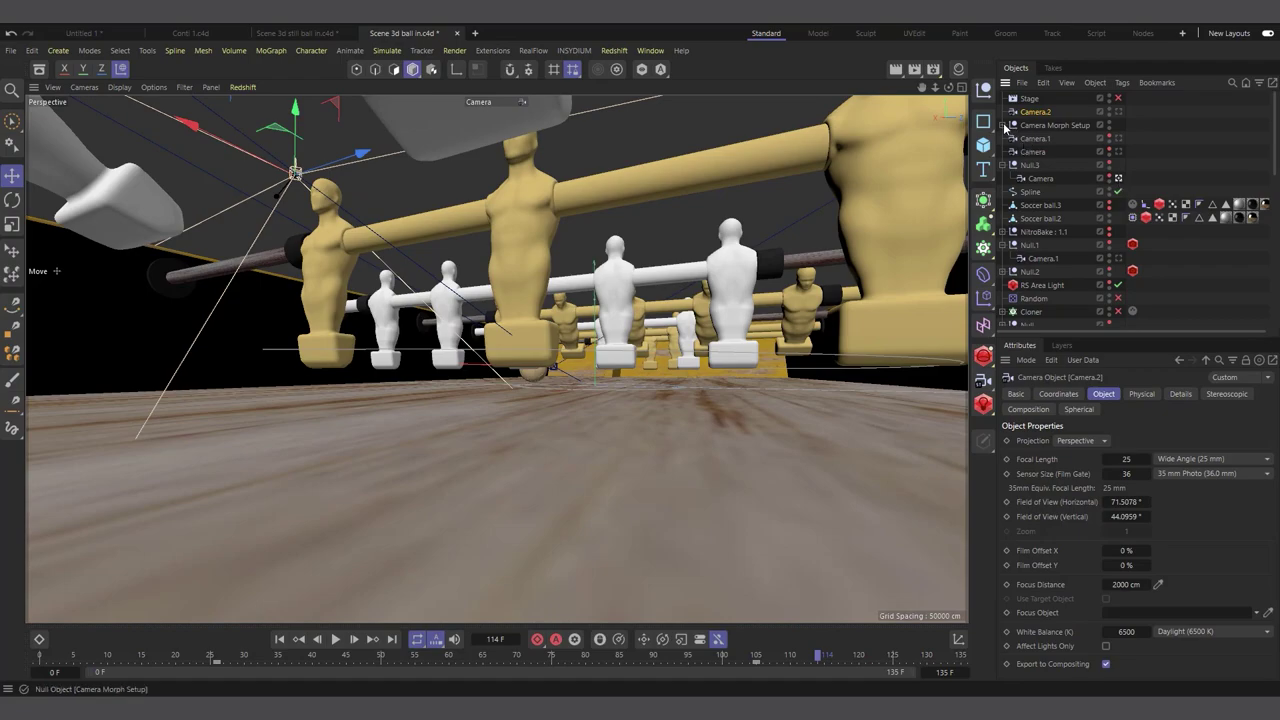
{"action": "left_click", "coordinate": [1003, 125]}
{"action": "left_click", "coordinate": [1119, 138]}
{"action": "left_click", "coordinate": [1119, 151]}
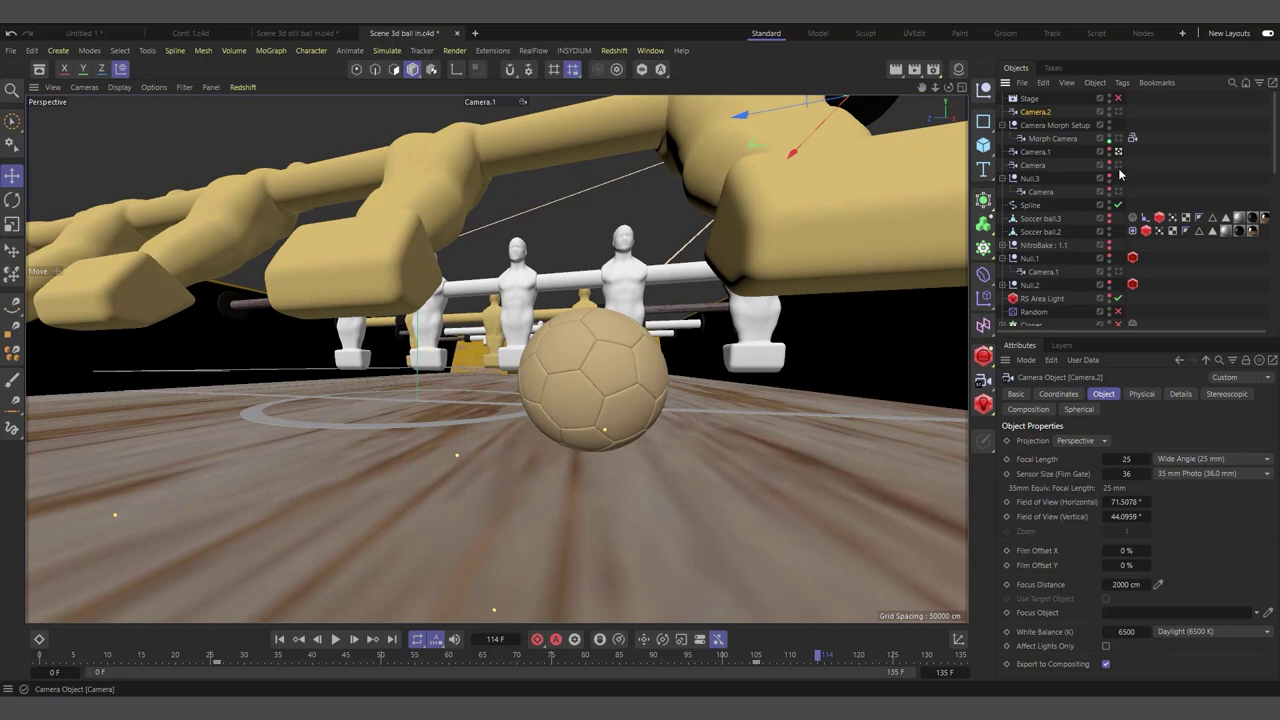
{"action": "left_click", "coordinate": [1119, 168]}
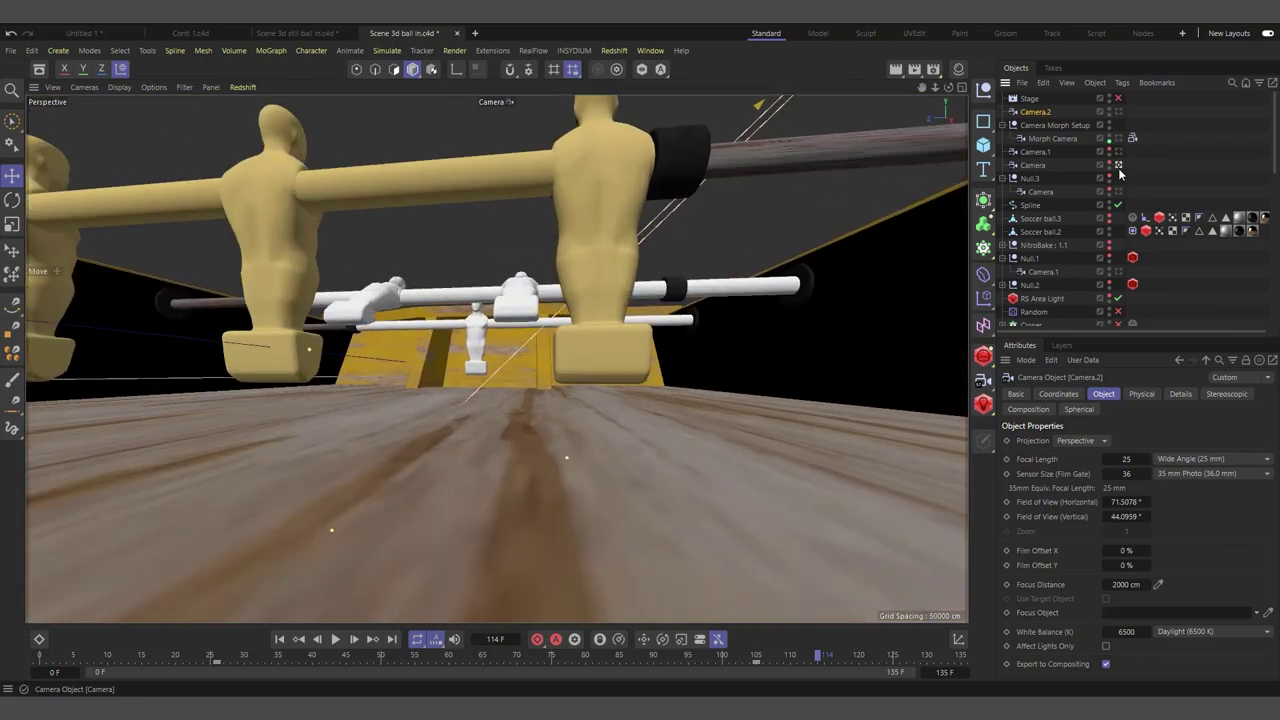
{"action": "left_click", "coordinate": [1119, 272]}
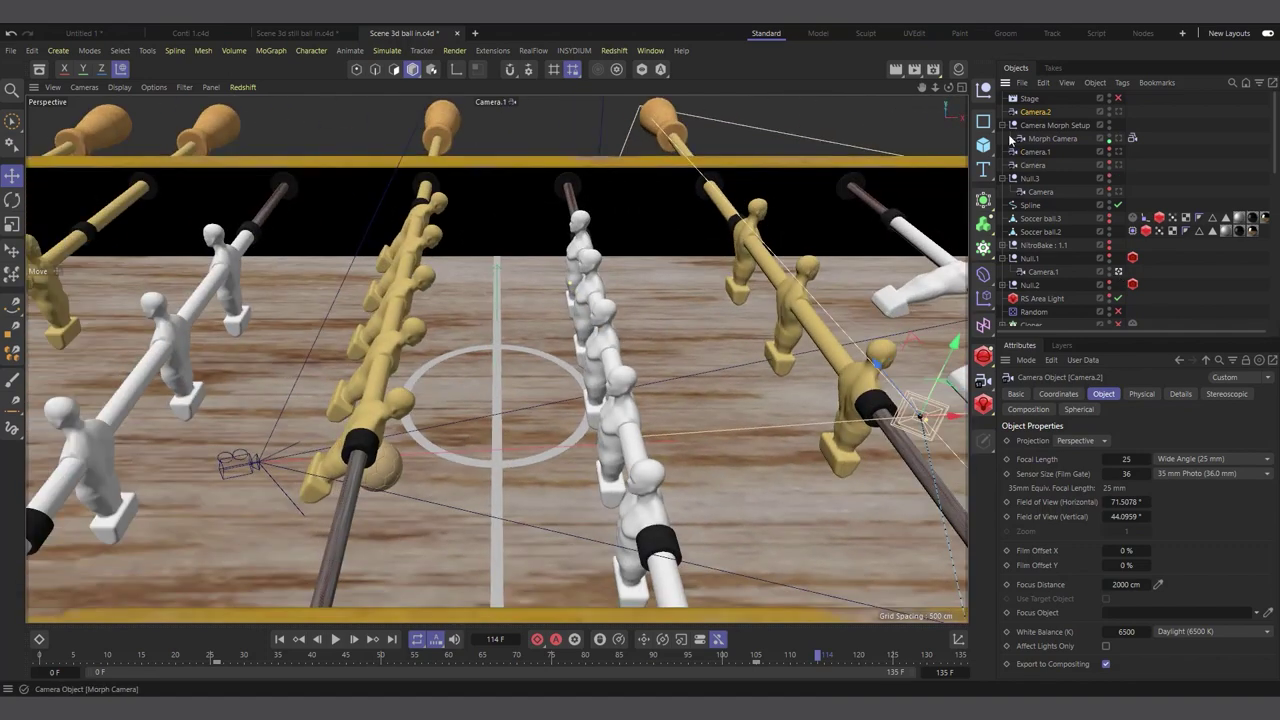
{"action": "left_click", "coordinate": [1118, 112]}
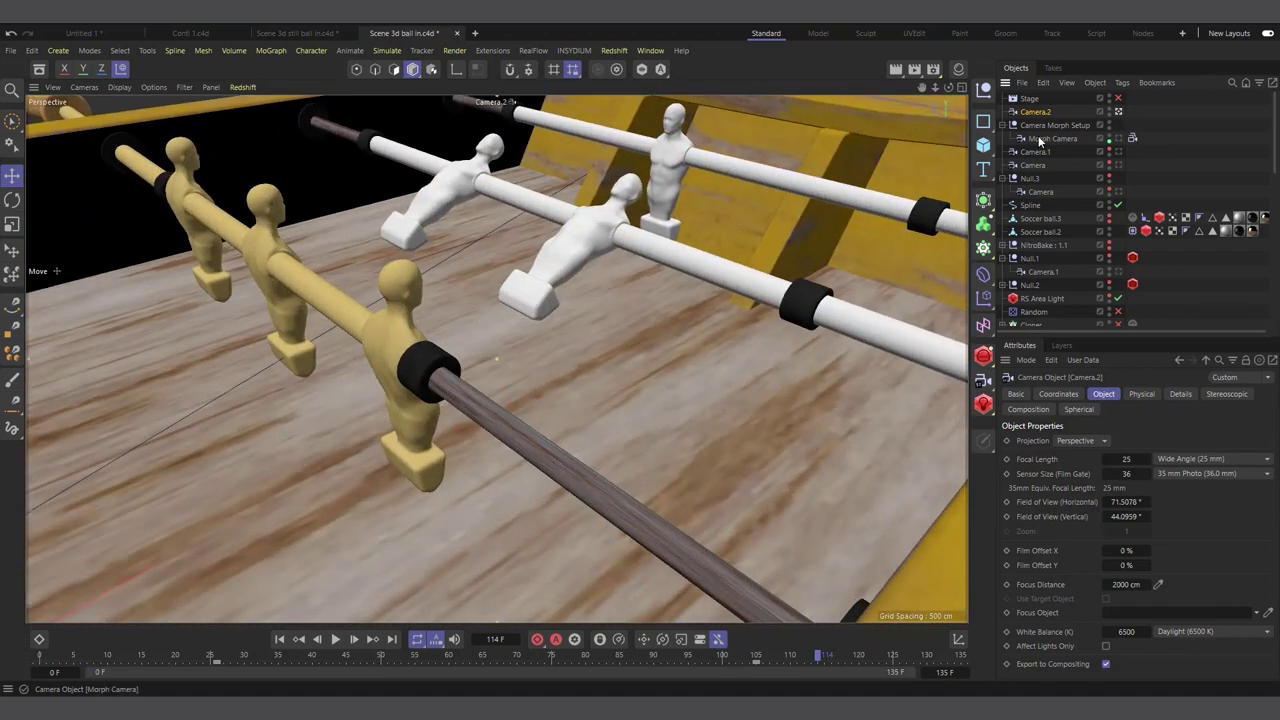
- Re-enable the Stage object and try to look through the other scene cameras while it is active
{"action": "left_click", "coordinate": [1030, 98]}
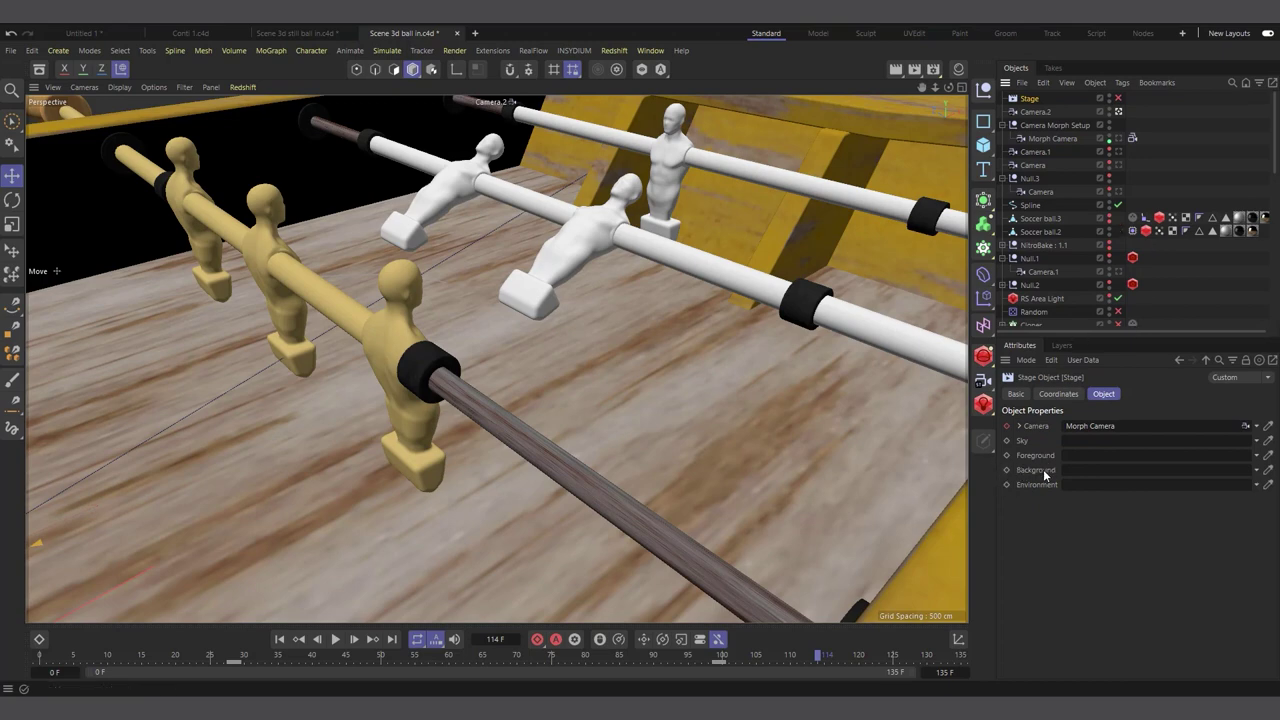
{"action": "left_click", "coordinate": [1118, 98]}
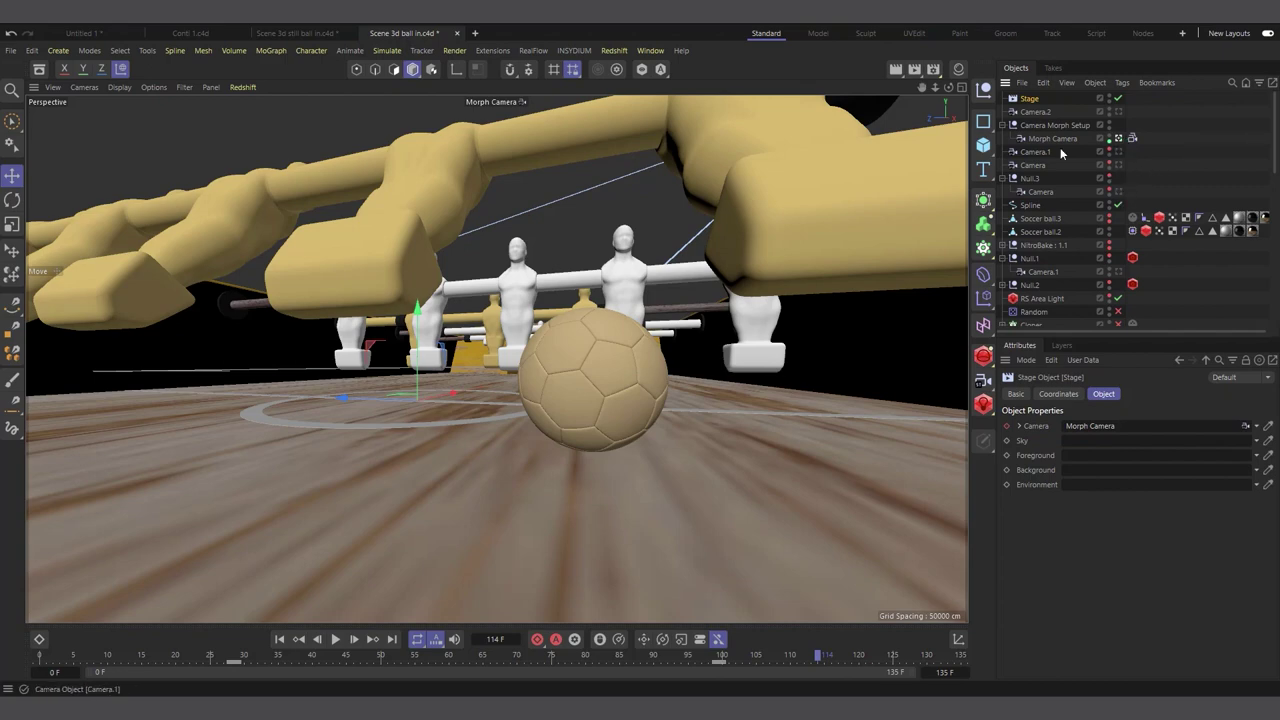
{"action": "left_click", "coordinate": [1119, 191]}
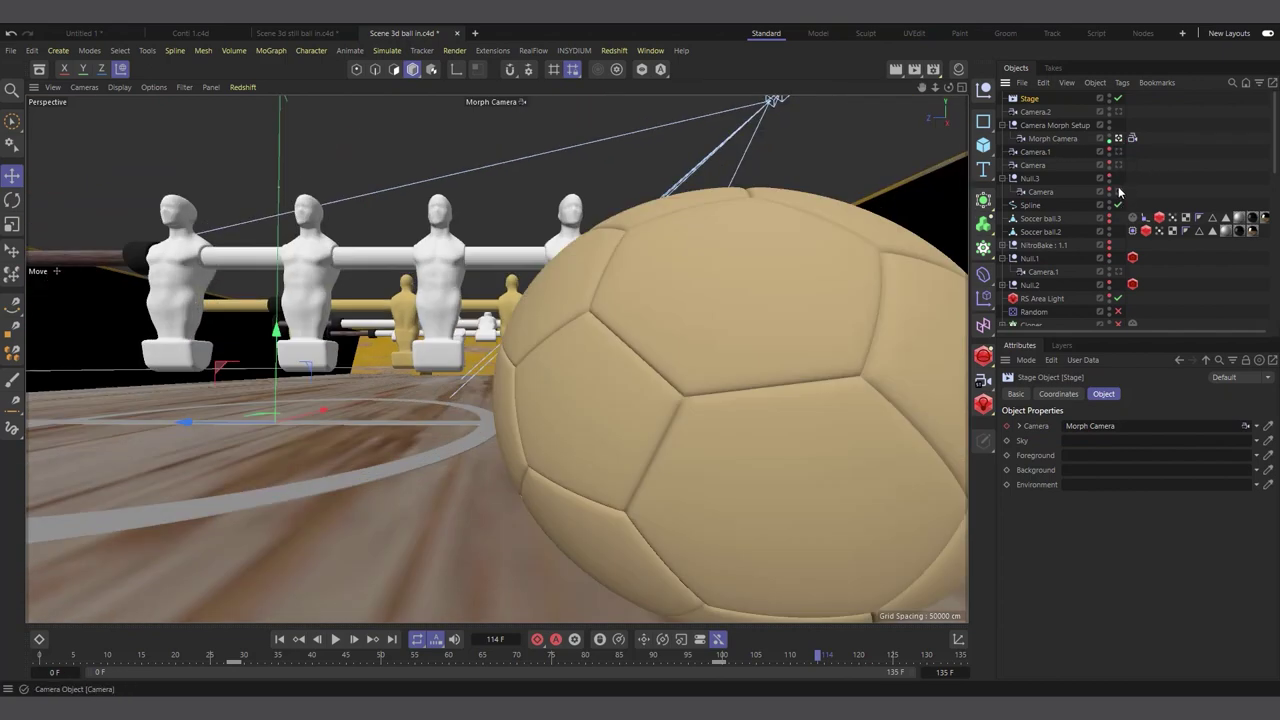
{"action": "left_click", "coordinate": [1119, 191]}
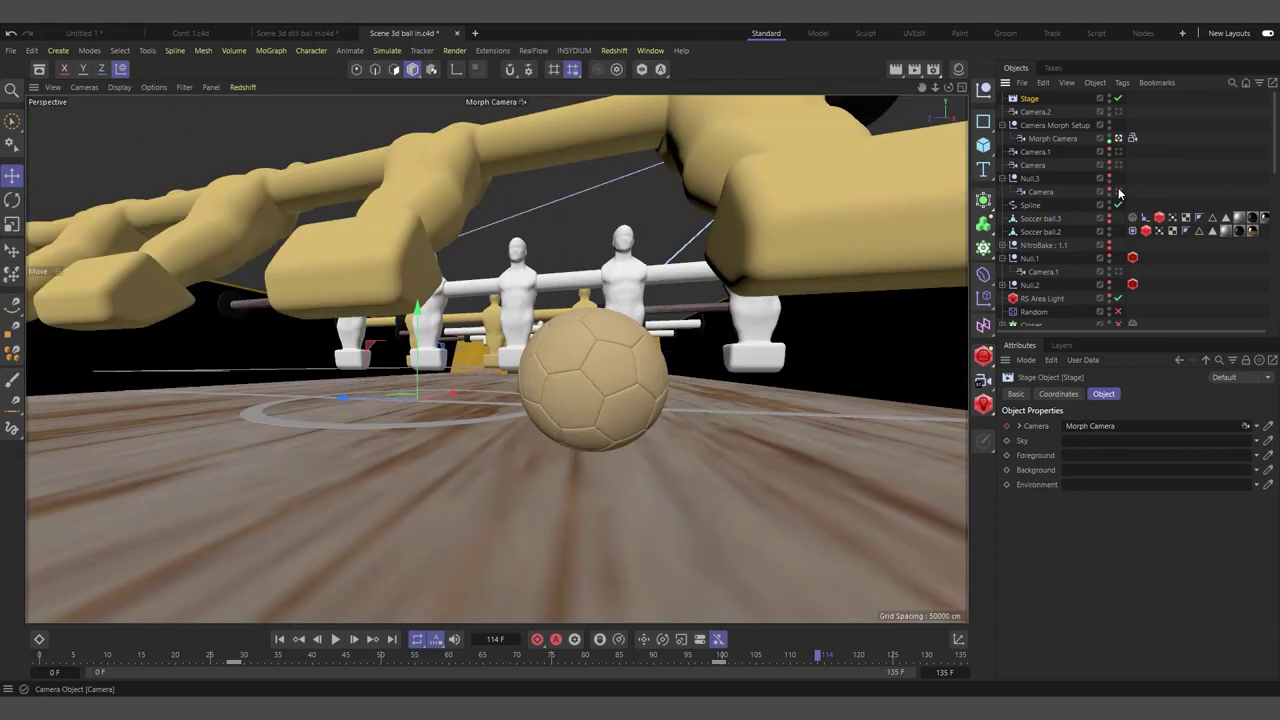
{"action": "left_click", "coordinate": [1120, 167]}
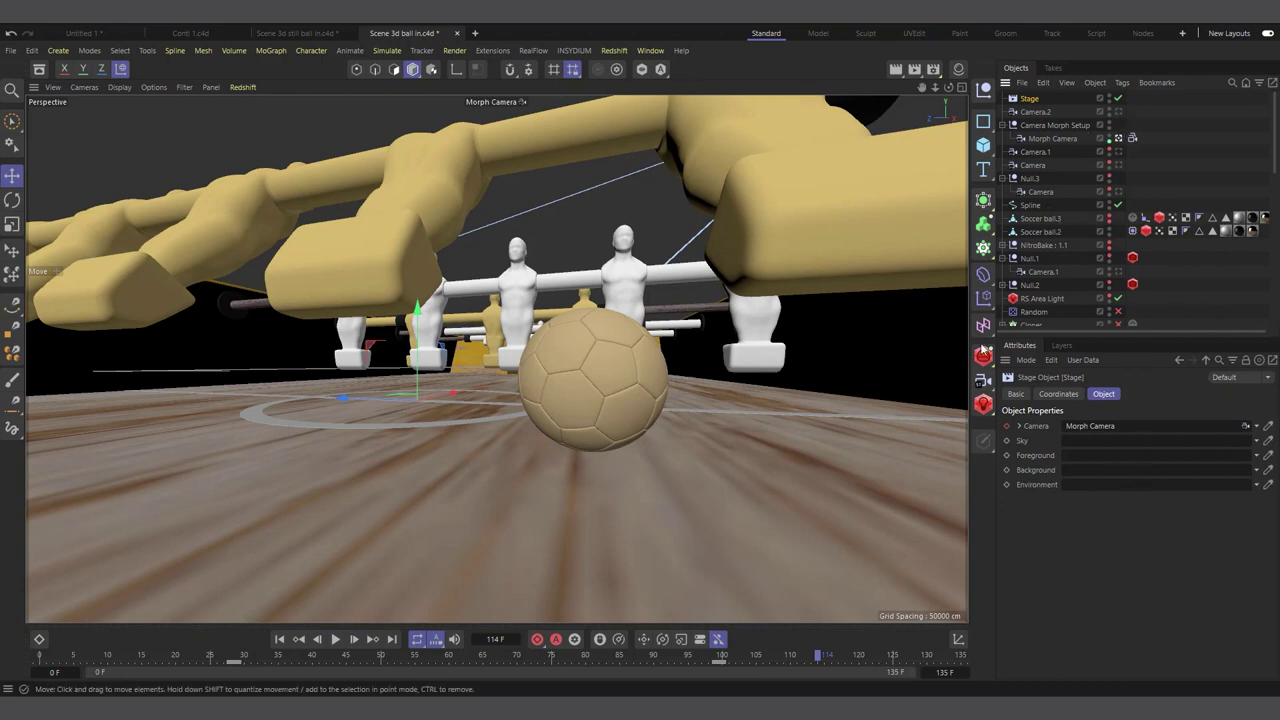
- Disable the Stage object and switch to the default camera, framing the foosball table from an elevated angle
{"action": "left_click", "coordinate": [1118, 98]}
{"action": "left_click", "coordinate": [1118, 138]}
{"action": "left_click_drag", "start_coordinate": [884, 262], "coordinate": [676, 376], "text": "alt"}
{"action": "left_click_drag", "start_coordinate": [922, 86], "coordinate": [404, 297], "text": "alt"}
{"action": "scroll", "coordinate": [404, 297], "scroll_direction": "down", "scroll_amount": 5}
{"action": "scroll", "coordinate": [744, 266], "scroll_direction": "up", "scroll_amount": 3}
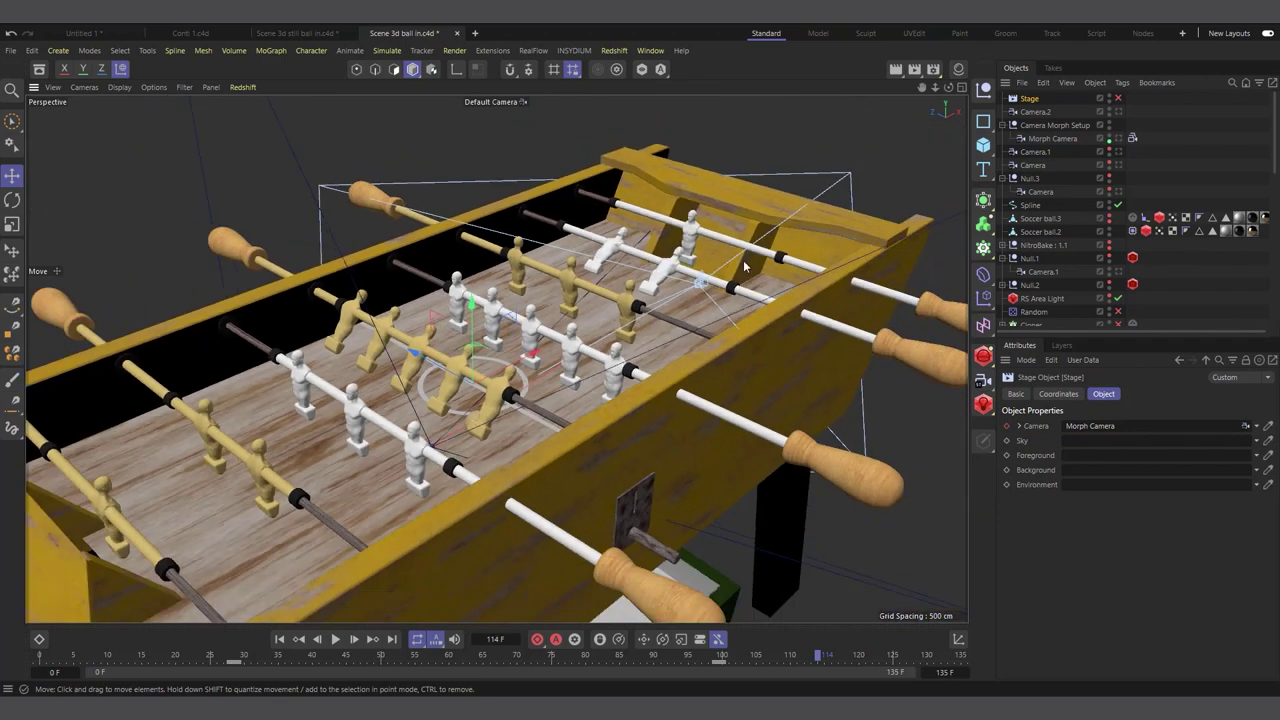
{"action": "left_click_drag", "start_coordinate": [936, 88], "coordinate": [975, 78]}
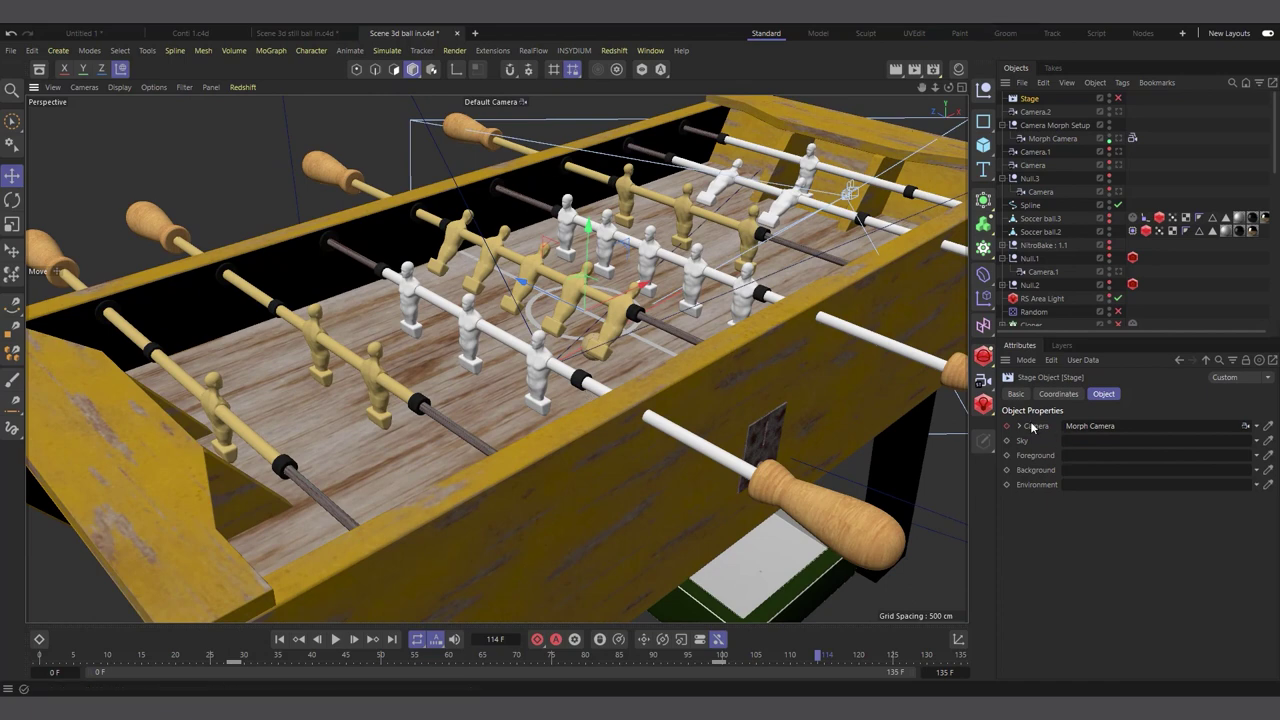
- Add a camera from the current angled table view, look through it and return to the default camera
{"action": "left_click", "coordinate": [983, 380]}
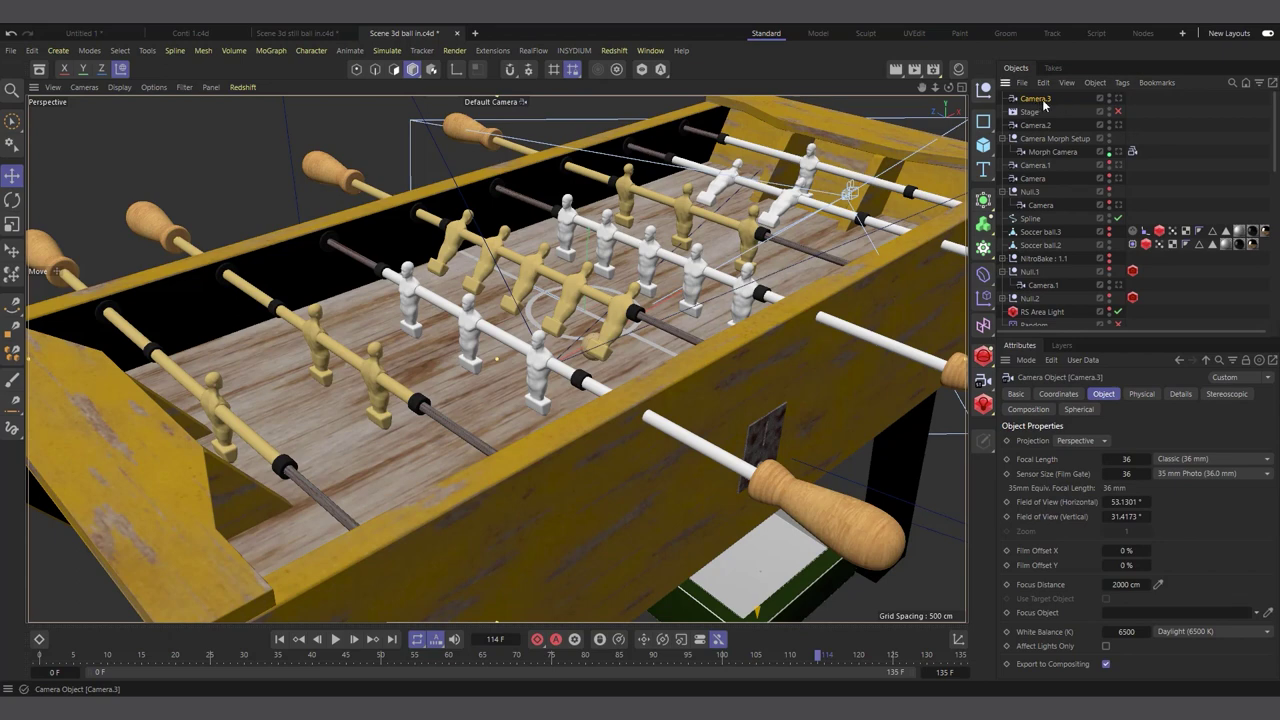
{"action": "left_click", "coordinate": [1119, 98]}
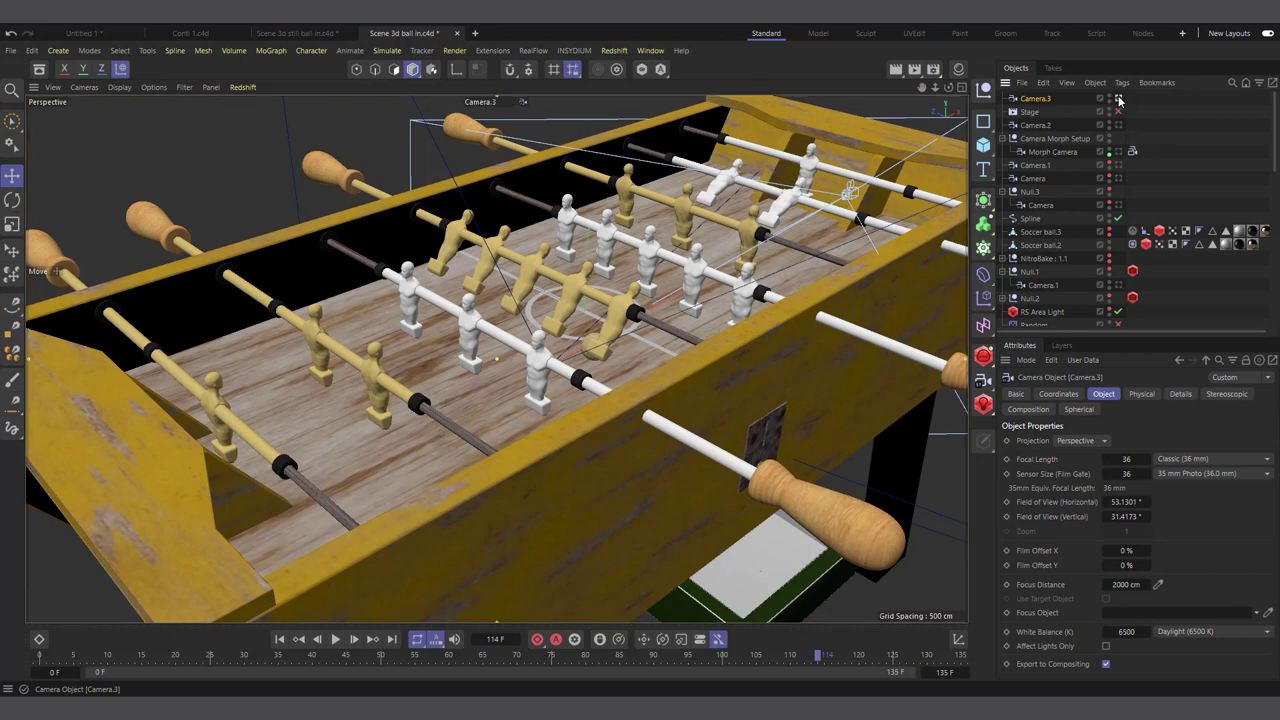
{"action": "left_click", "coordinate": [1119, 98]}
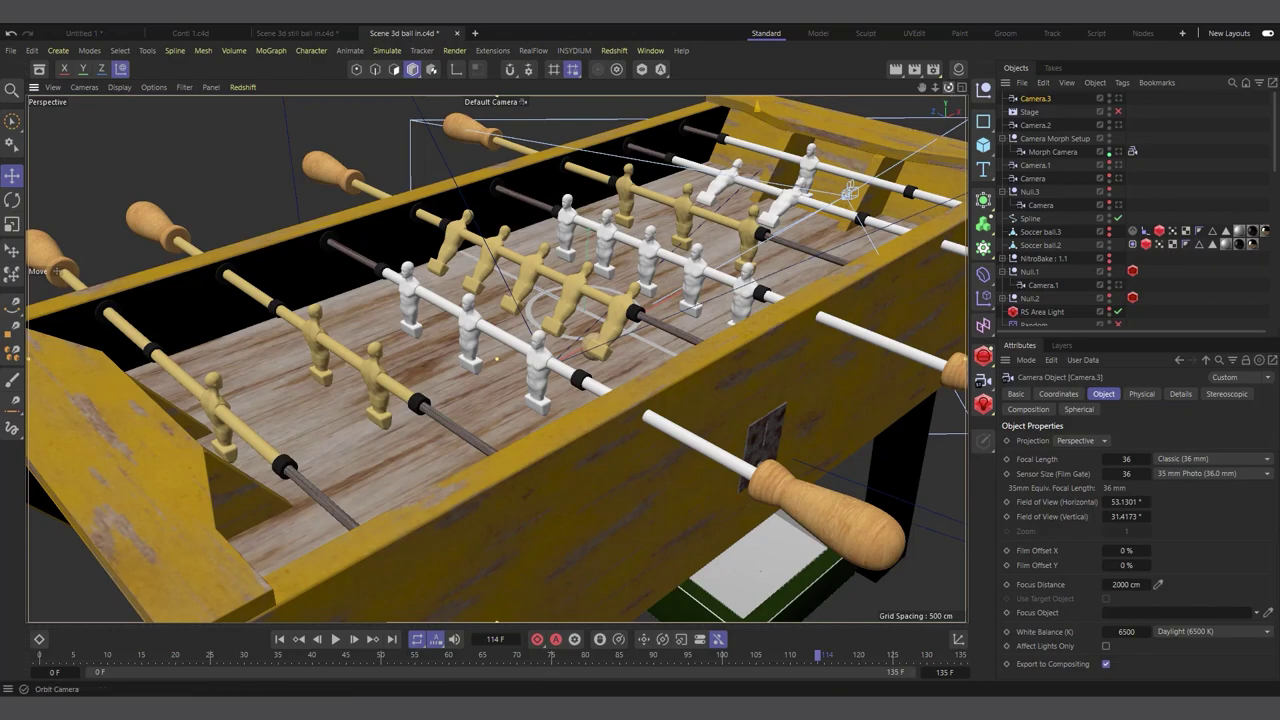
- Add a second camera from a steep close-up above the player rods and look through it
{"action": "left_click_drag", "start_coordinate": [949, 87], "coordinate": [916, 112]}
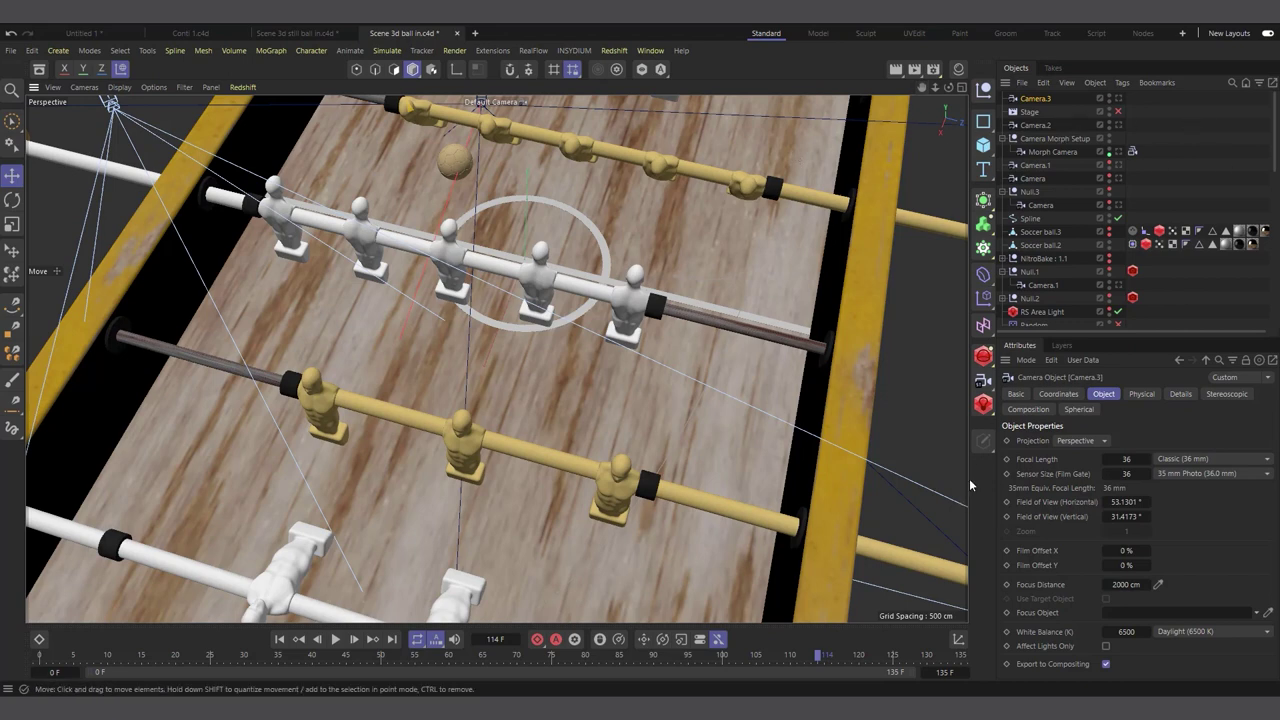
{"action": "left_click", "coordinate": [983, 380]}
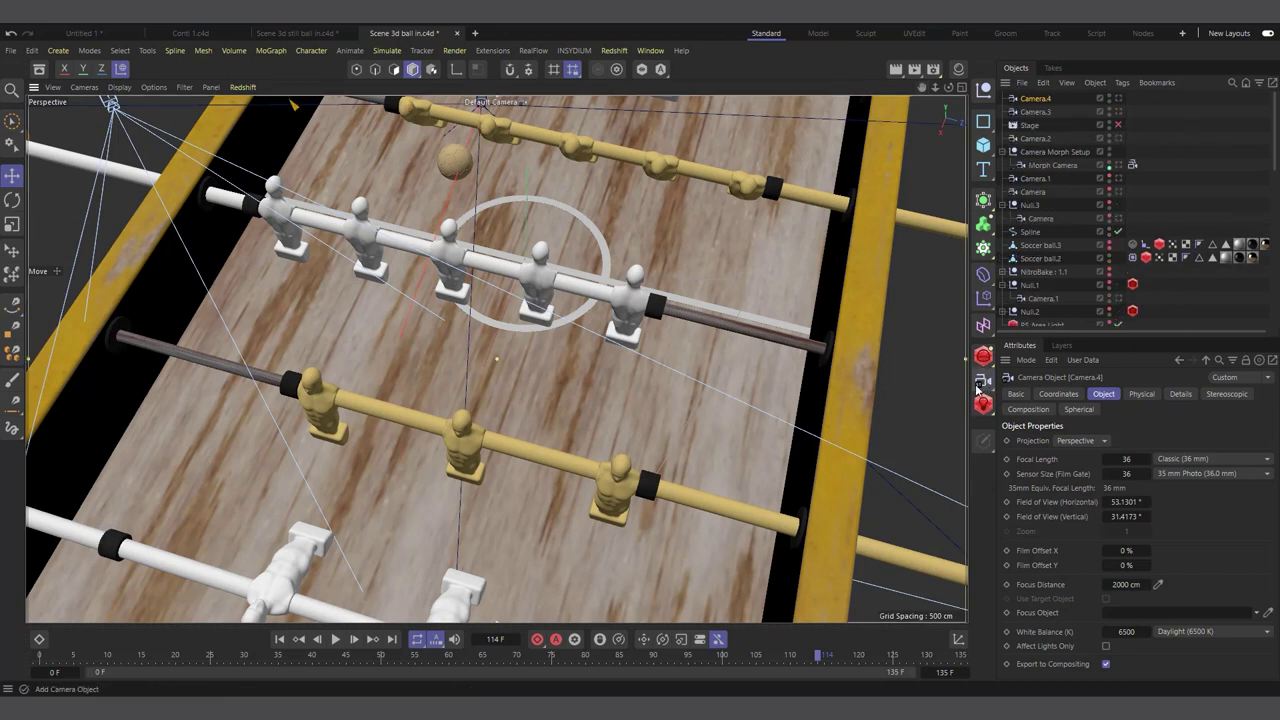
{"action": "left_click", "coordinate": [1118, 99]}
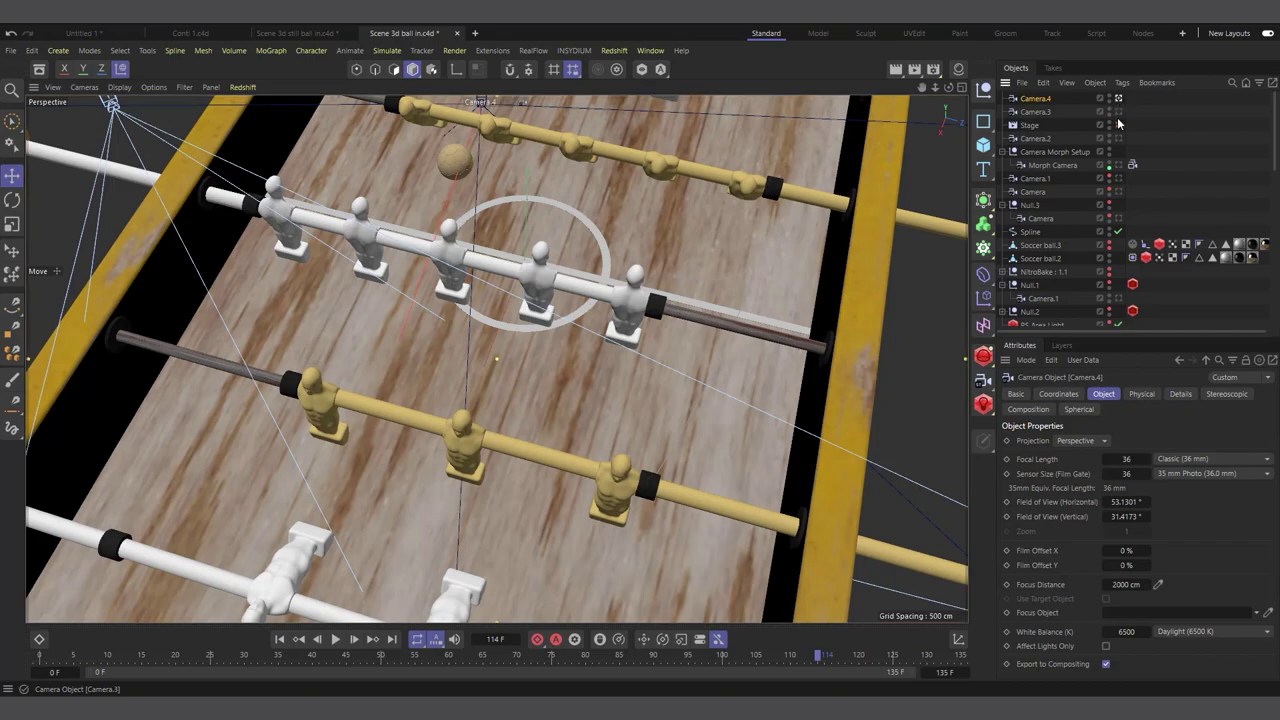
- Compare the two new cameras by switching the view between them, ending on the angled table view
{"action": "left_click", "coordinate": [1118, 112]}
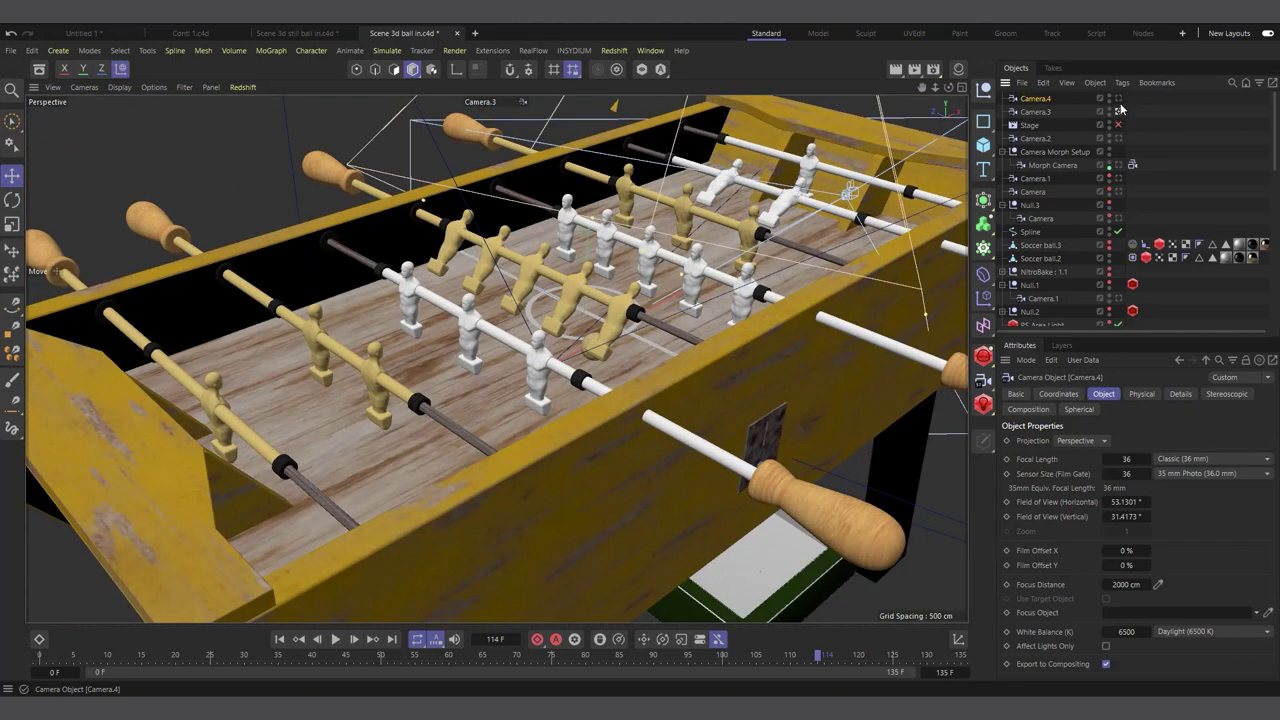
{"action": "left_click", "coordinate": [1118, 99]}
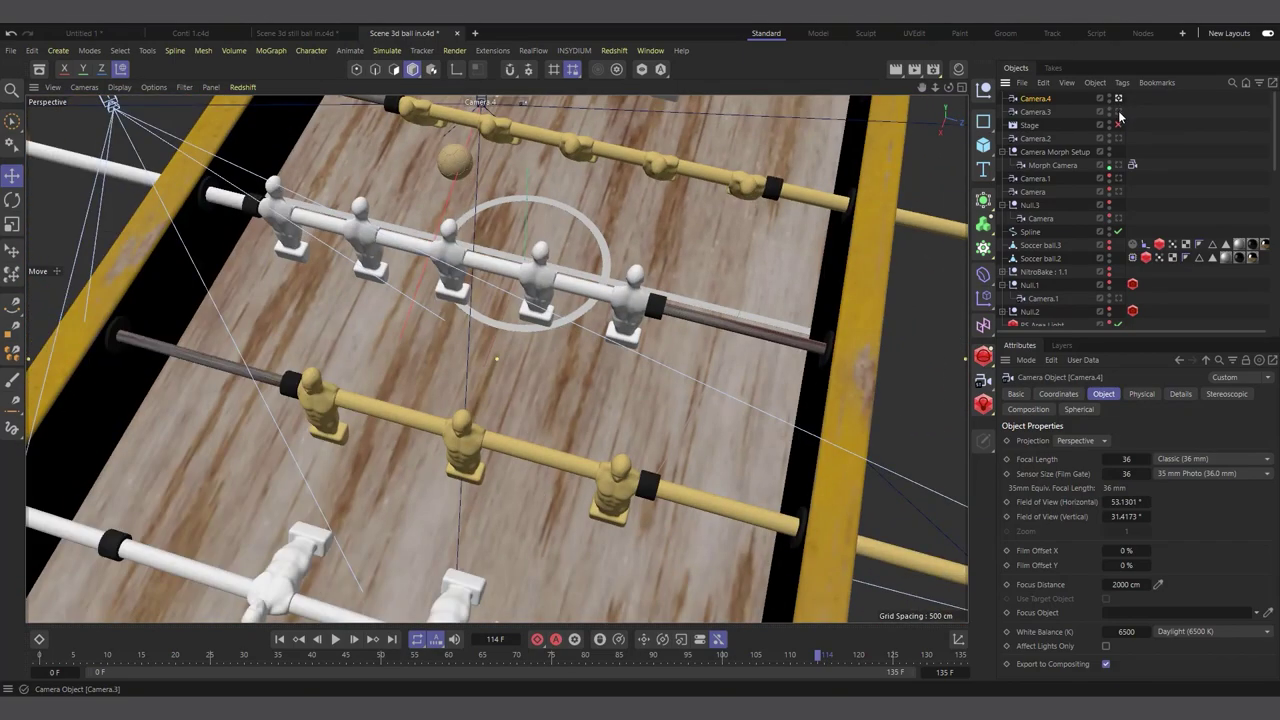
{"action": "left_click", "coordinate": [1118, 112]}
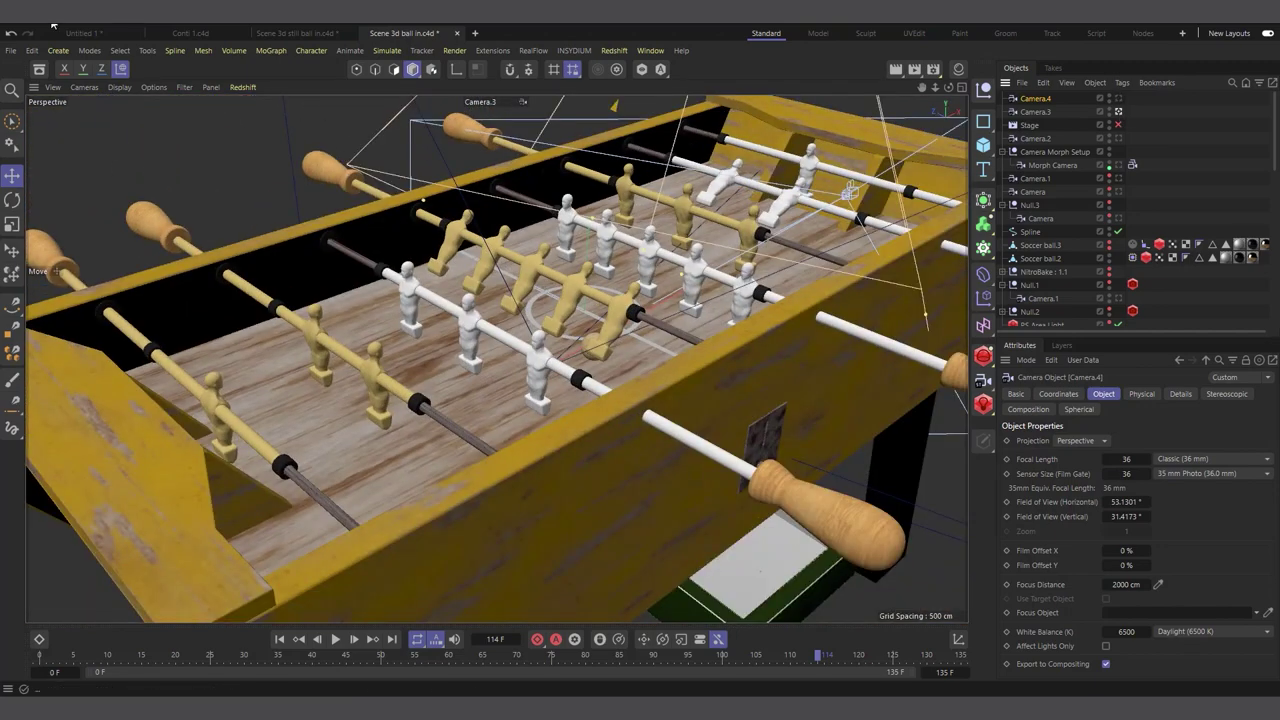
- Add a new Stage object to the scene
{"action": "left_click", "coordinate": [57, 50]}
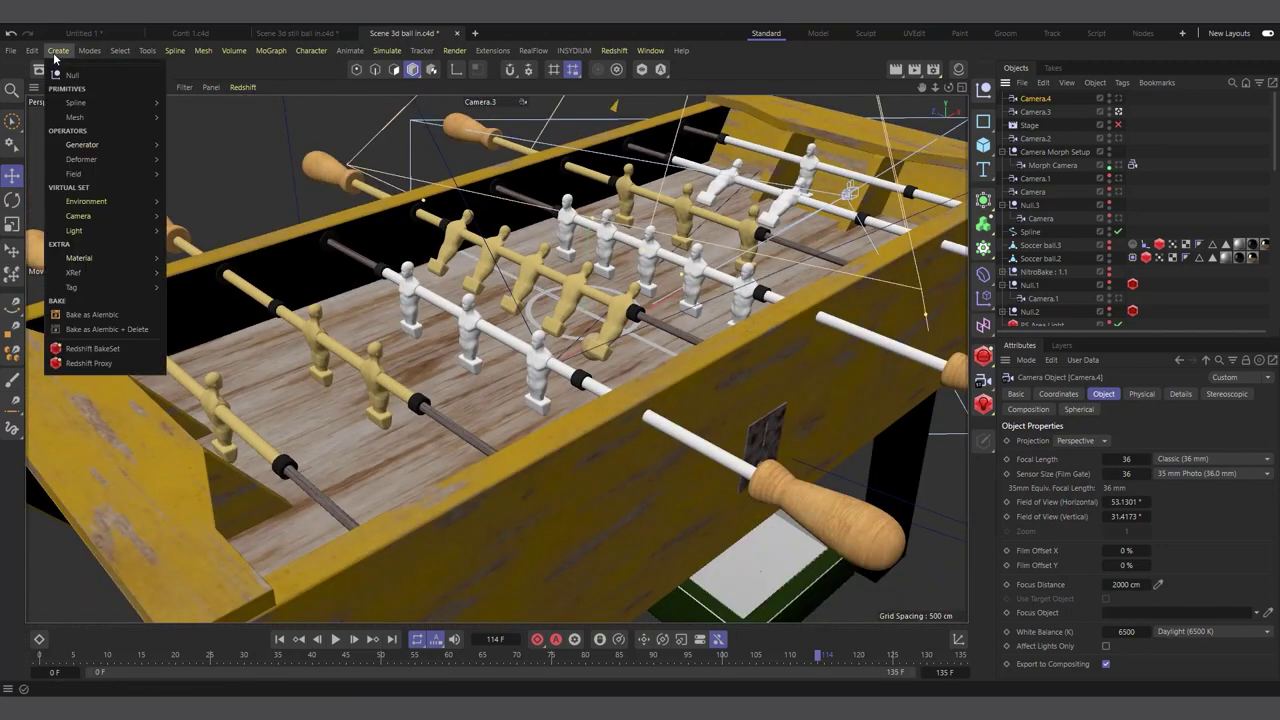
{"action": "mouse_move", "coordinate": [107, 199]}
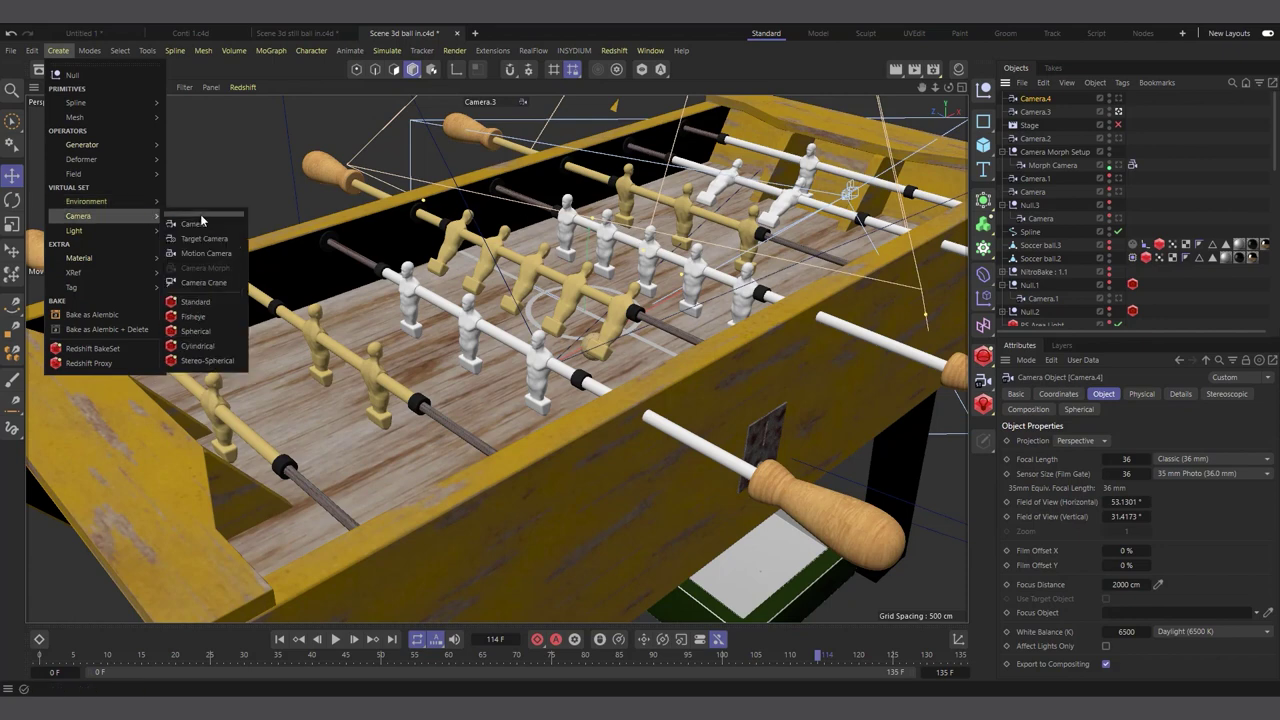
{"action": "mouse_move", "coordinate": [128, 218]}
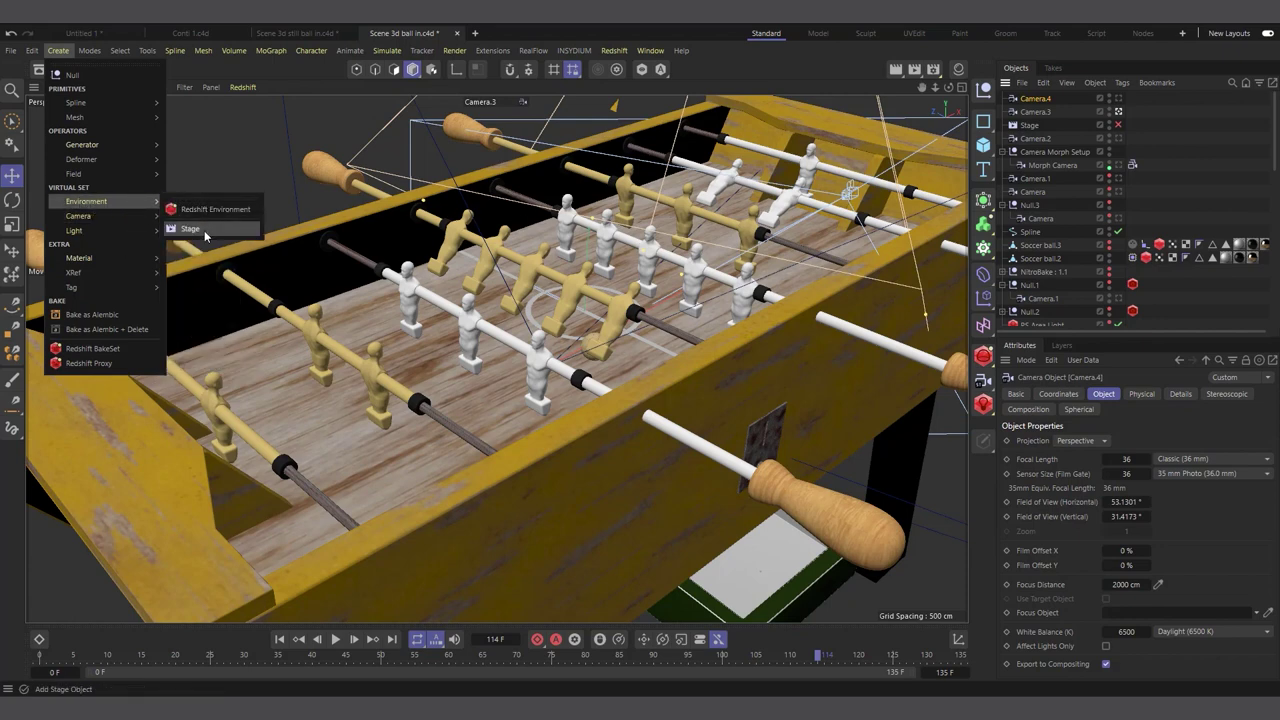
{"action": "left_click", "coordinate": [204, 231]}
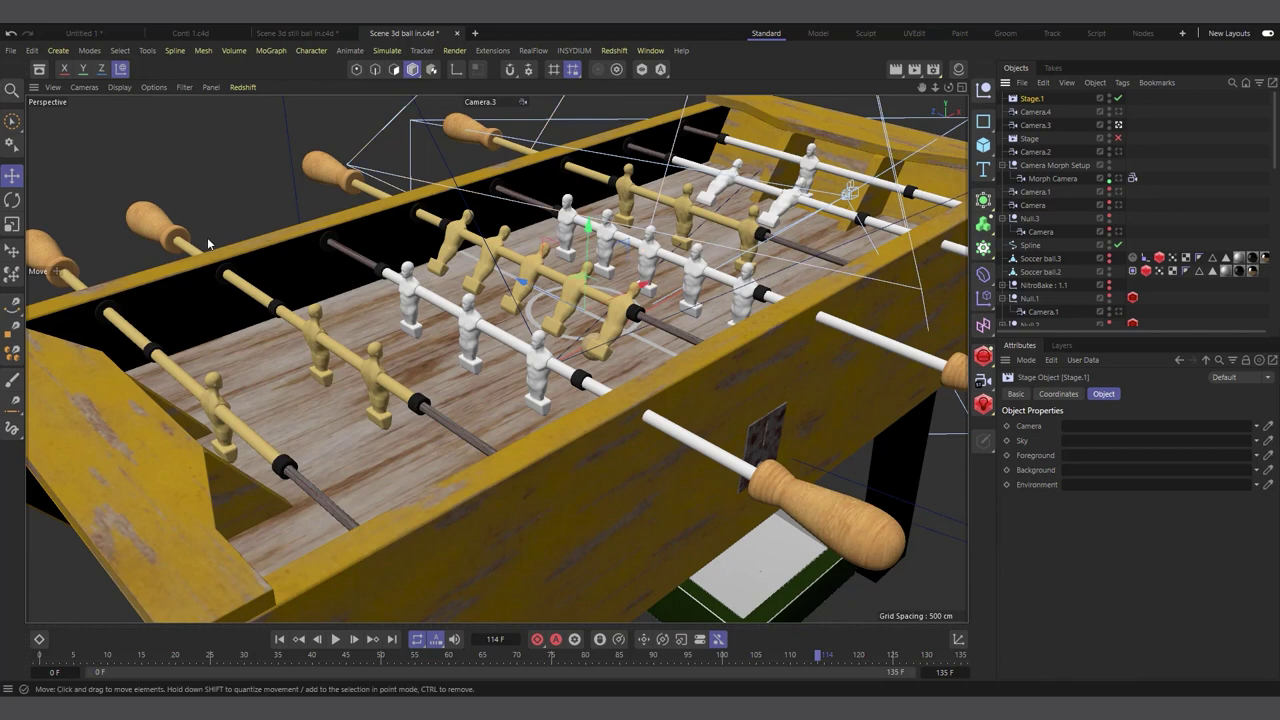
- Search the available commands for "stag" and close the search
{"action": "key", "text": "shift+c"}
{"action": "type", "text": "st"}
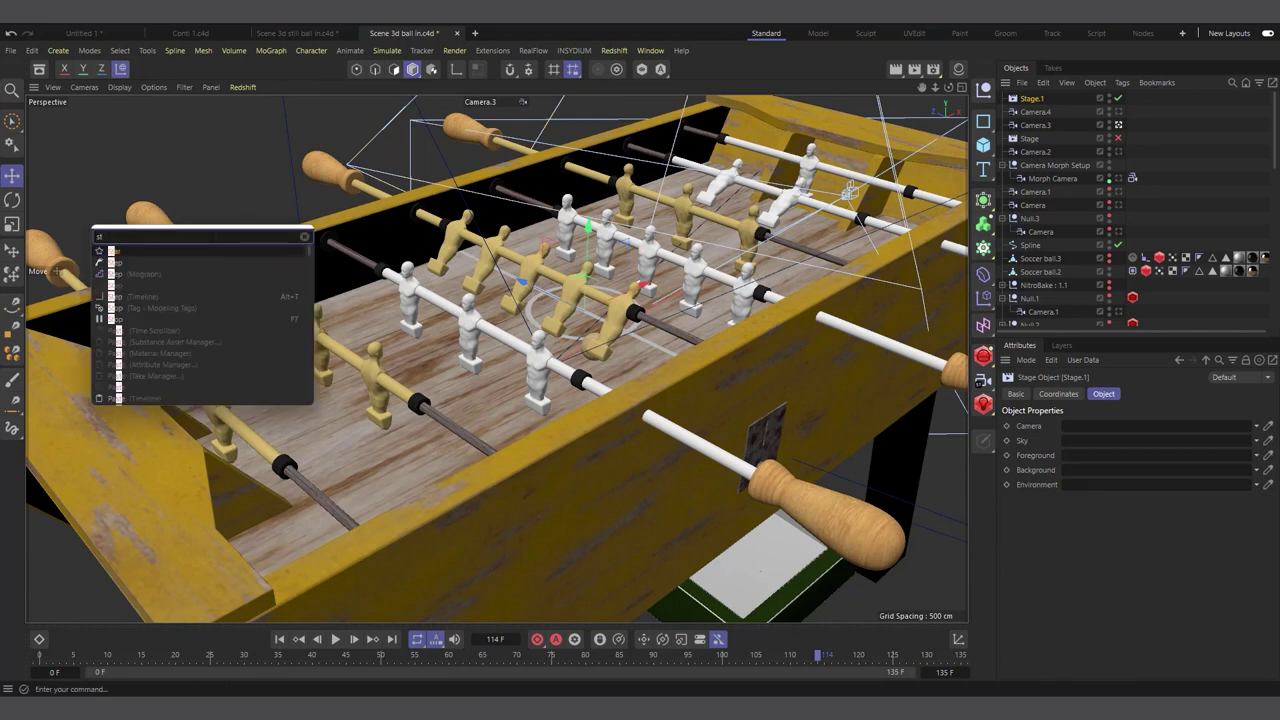
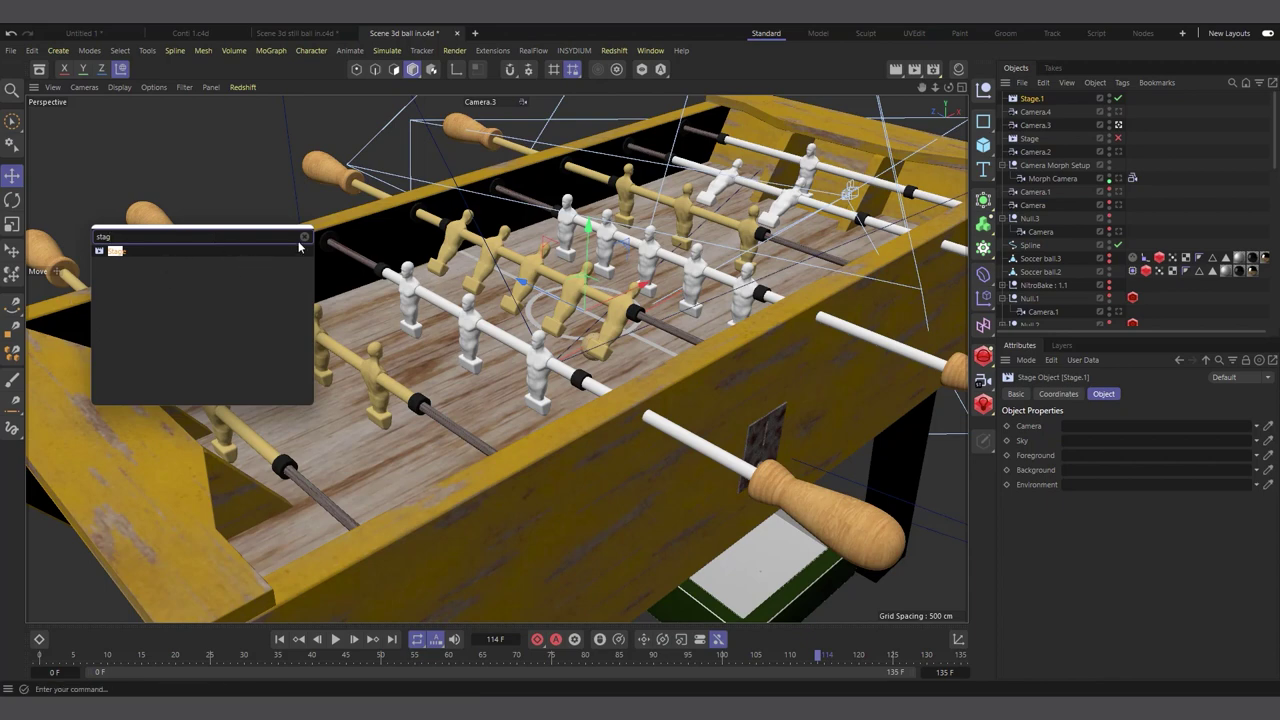
{"action": "left_click", "coordinate": [304, 238]}
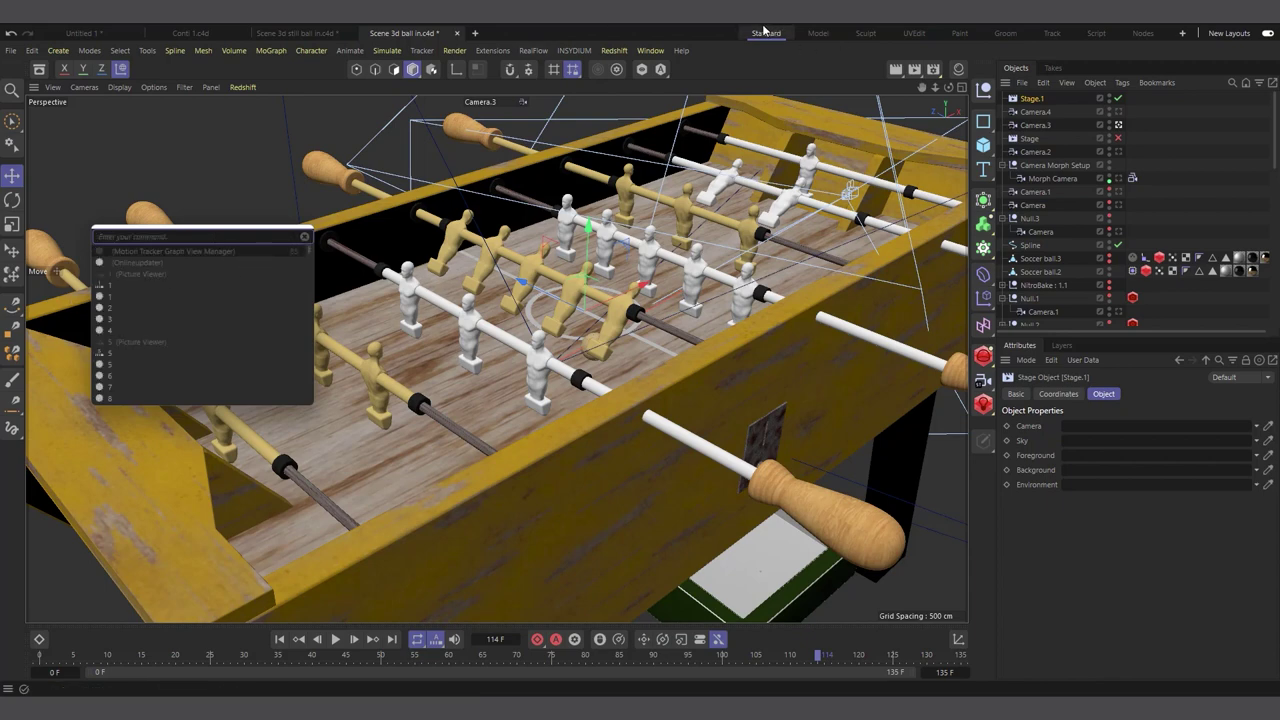
{"action": "key", "text": "Escape"}
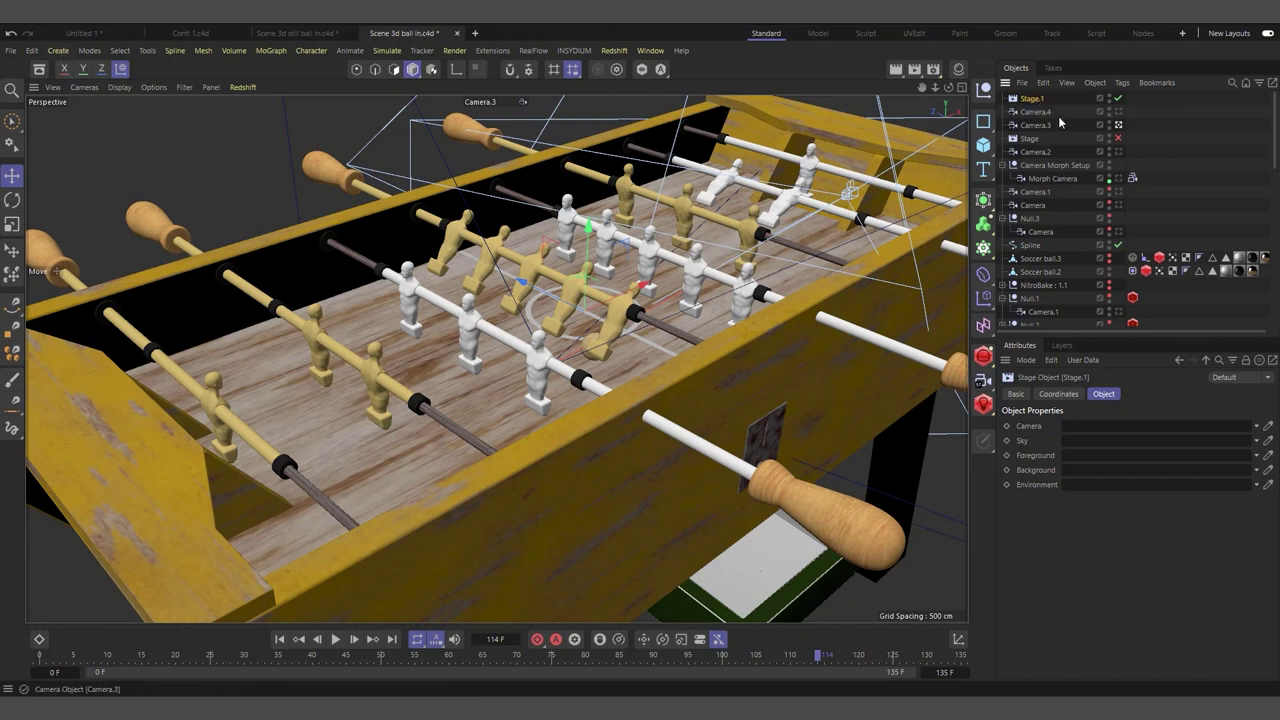
- Look through Camera.4, return to Camera.3 and play the animation from its first frame to judge where the view should switch
{"action": "left_click", "coordinate": [1119, 113]}
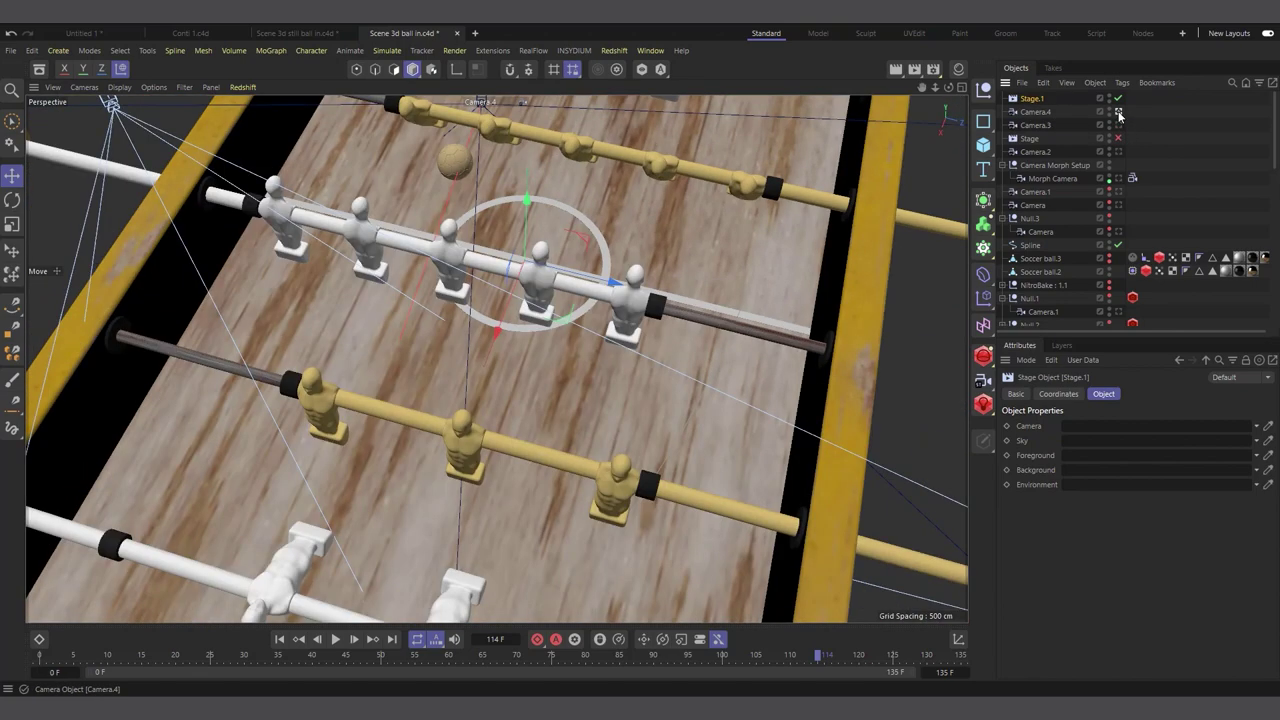
{"action": "left_click", "coordinate": [1119, 126]}
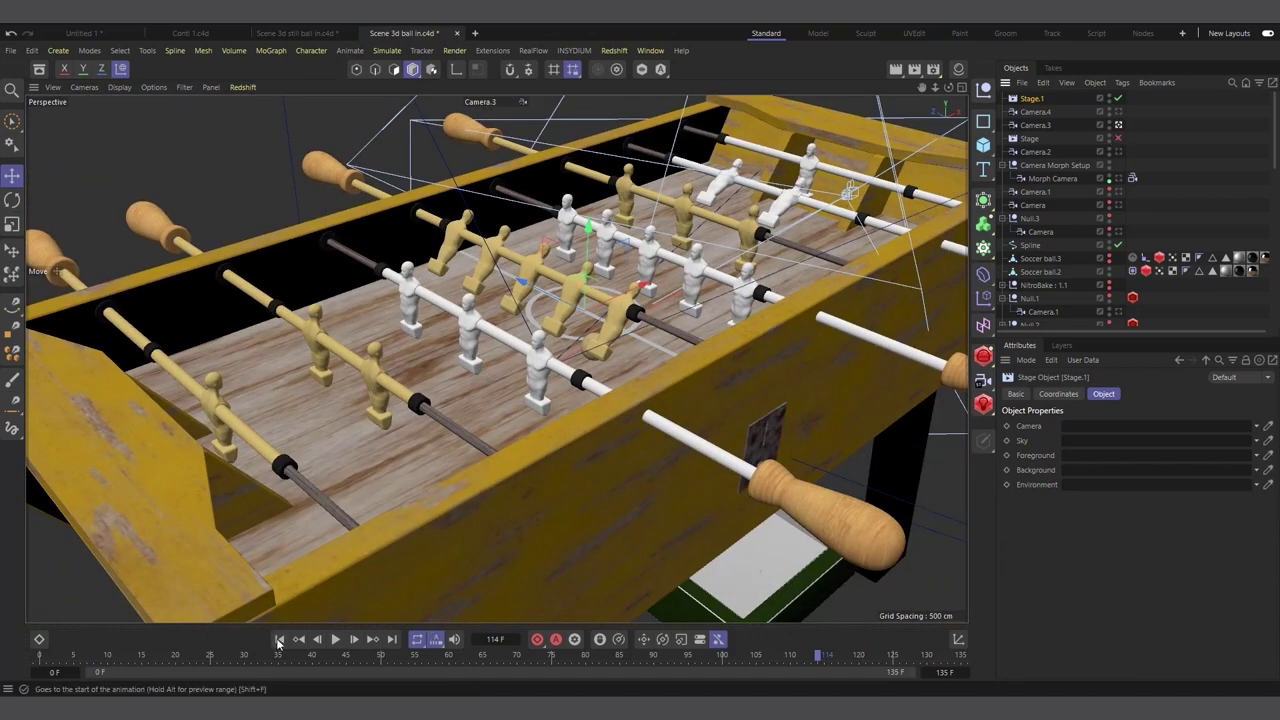
{"action": "left_click", "coordinate": [313, 638]}
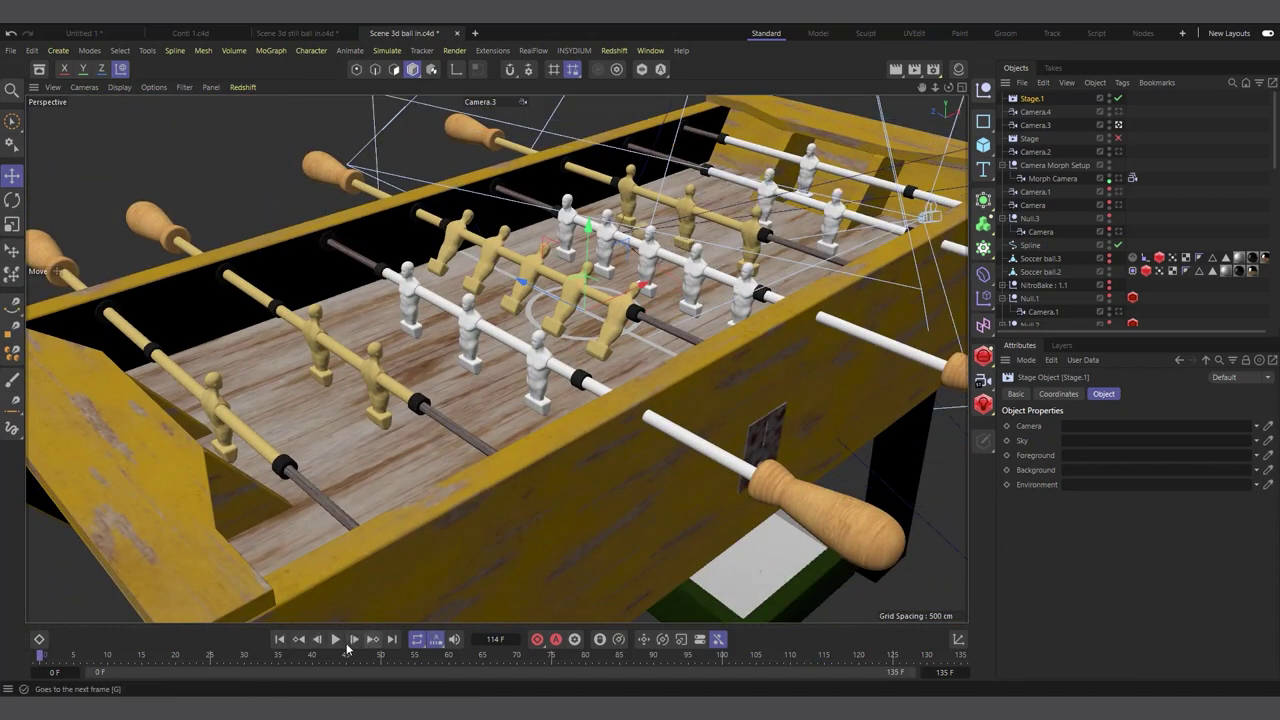
{"action": "left_click", "coordinate": [336, 639]}
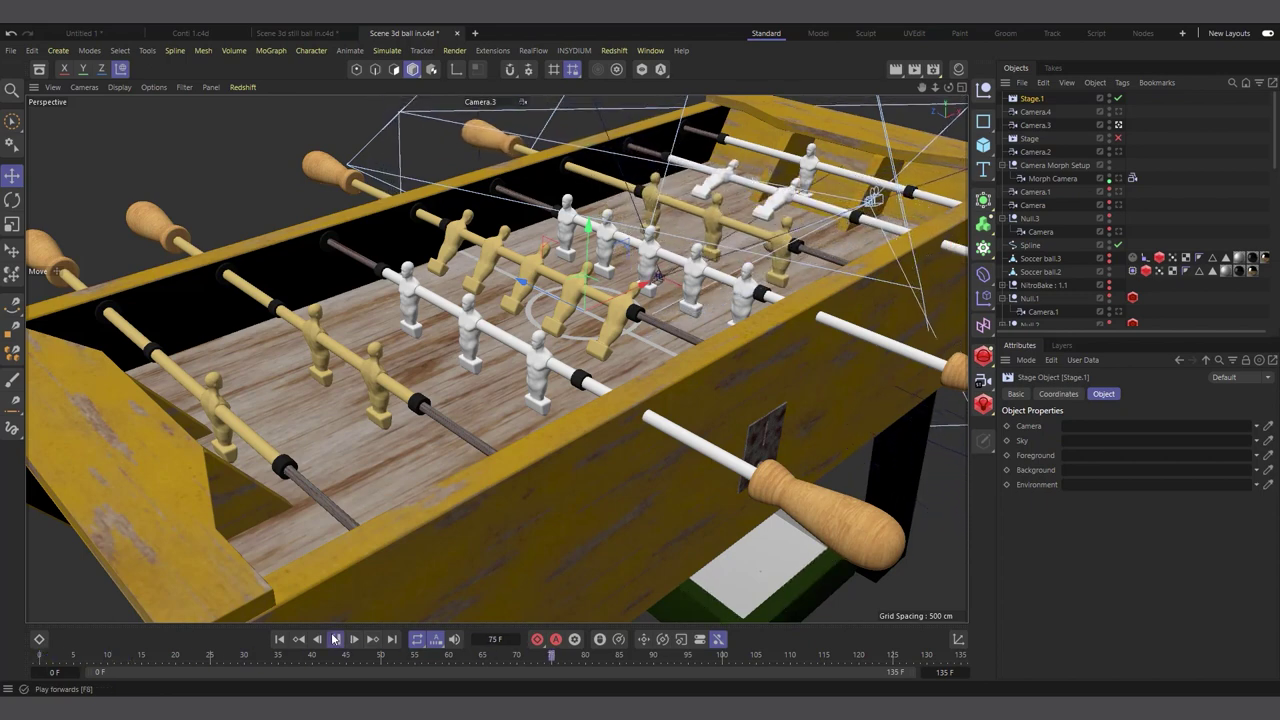
{"action": "left_click", "coordinate": [336, 639]}
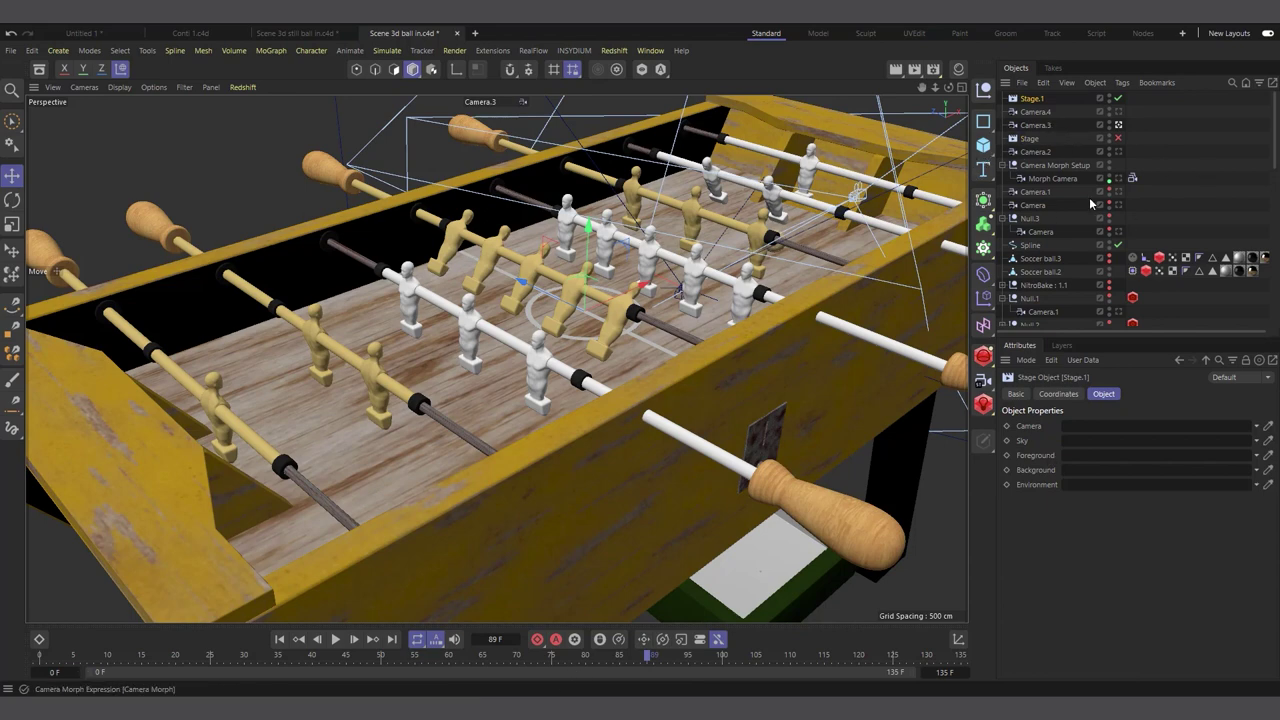
- Link Camera.3 as the camera of Stage.1 and keyframe it at frame 104
{"action": "left_click_drag", "start_coordinate": [1037, 127], "coordinate": [1202, 377]}
{"action": "left_click_drag", "start_coordinate": [1113, 418], "coordinate": [1110, 426]}
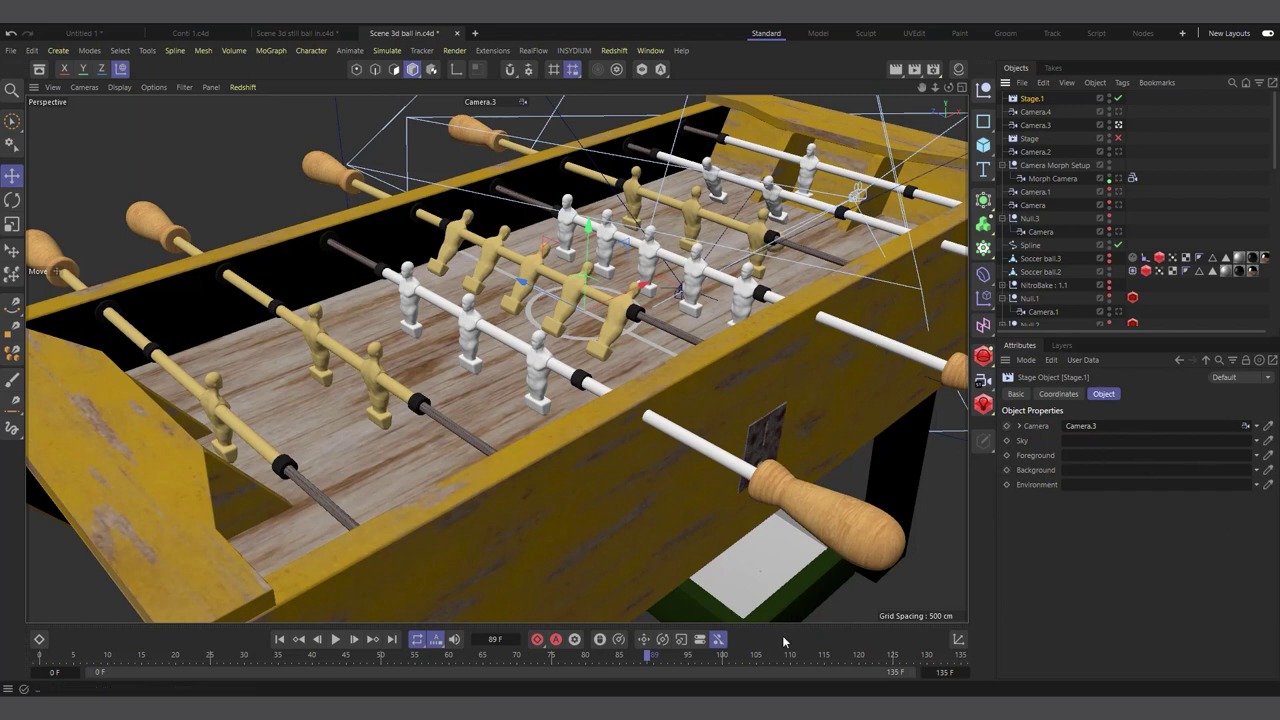
{"action": "left_click", "coordinate": [335, 639]}
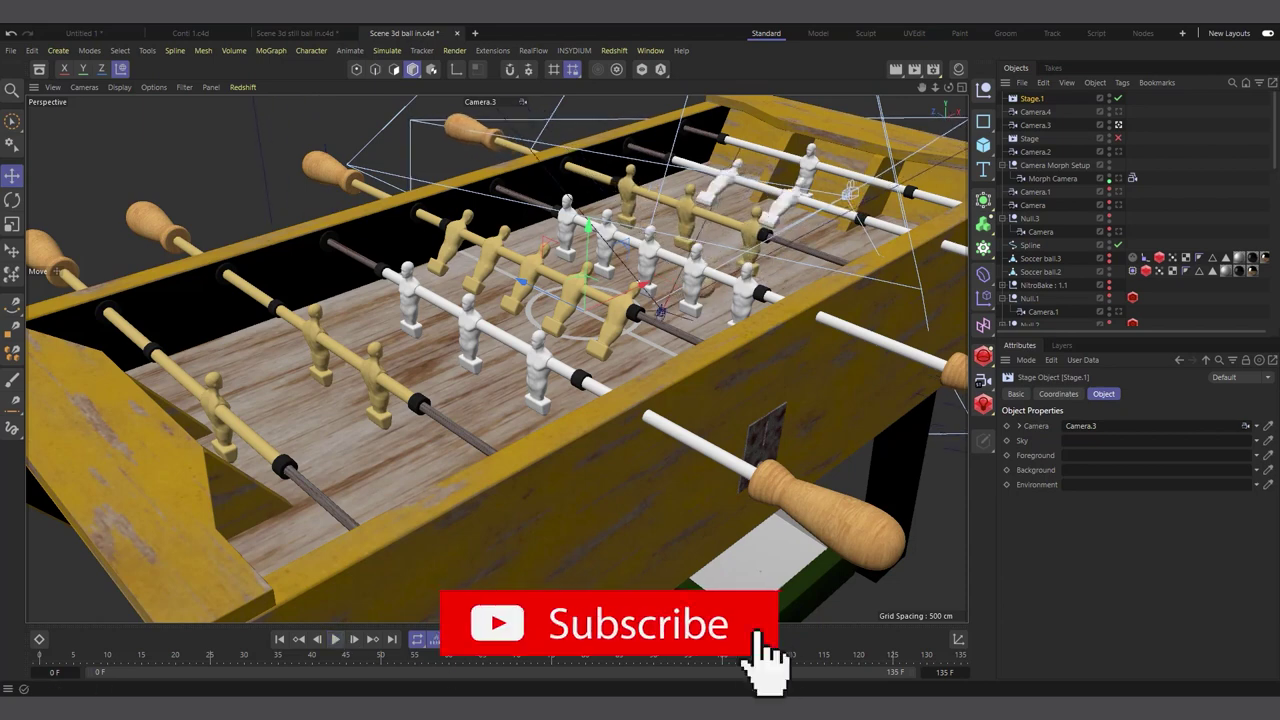
{"action": "left_click_drag", "start_coordinate": [727, 672], "coordinate": [759, 668]}
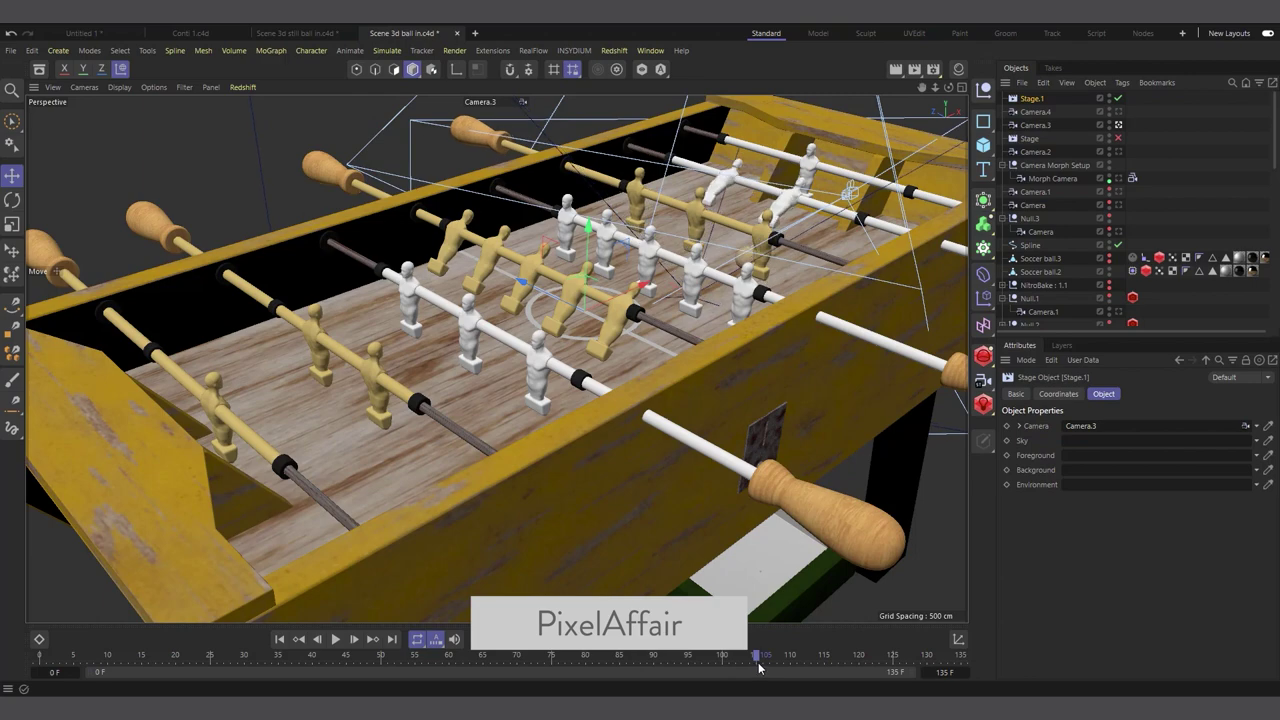
{"action": "left_click", "coordinate": [1118, 112]}
{"action": "left_click", "coordinate": [1118, 125]}
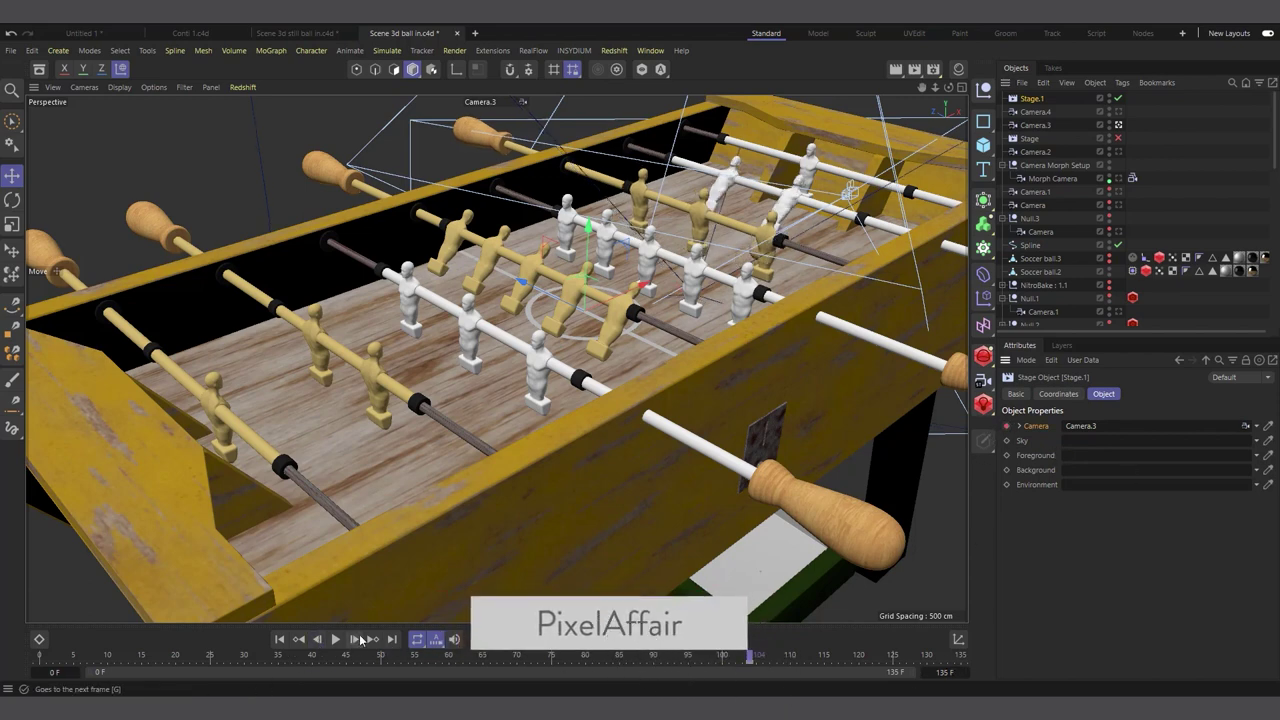
- At frame 105, replace the camera of Stage.1 with Camera.4 and keyframe it
{"action": "key", "text": "g"}
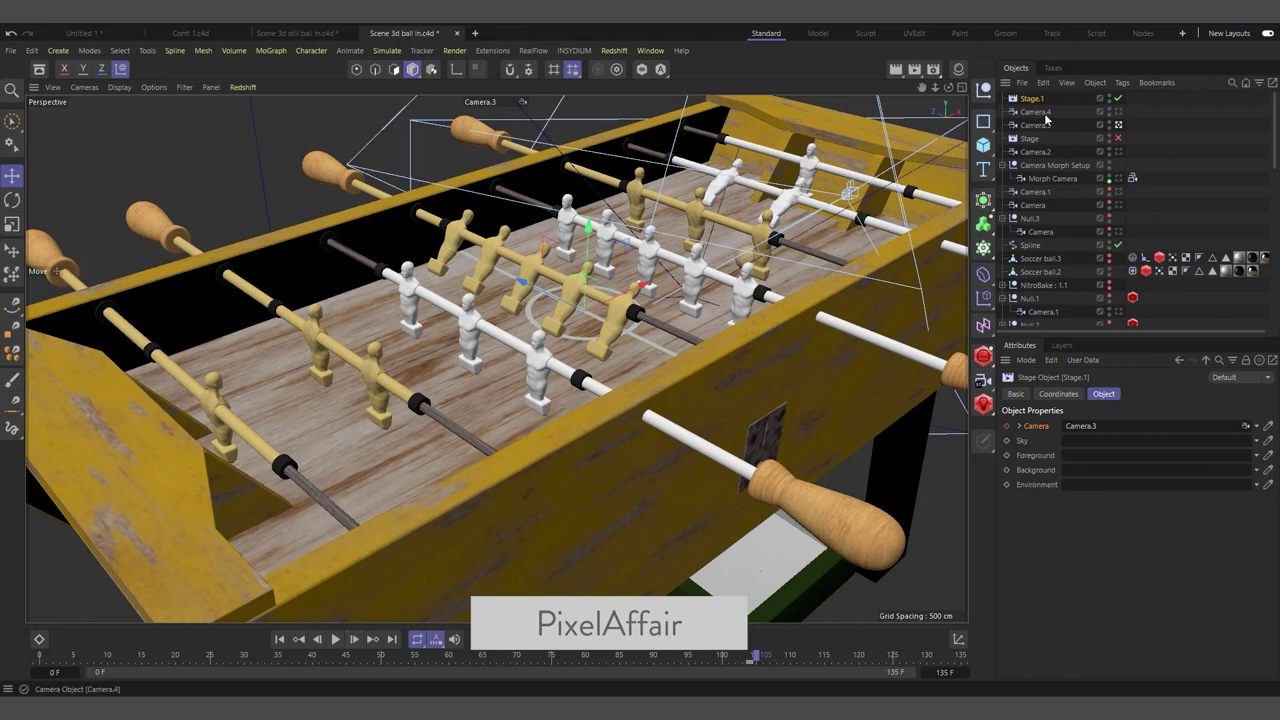
{"action": "left_click_drag", "start_coordinate": [1042, 117], "coordinate": [1128, 349]}
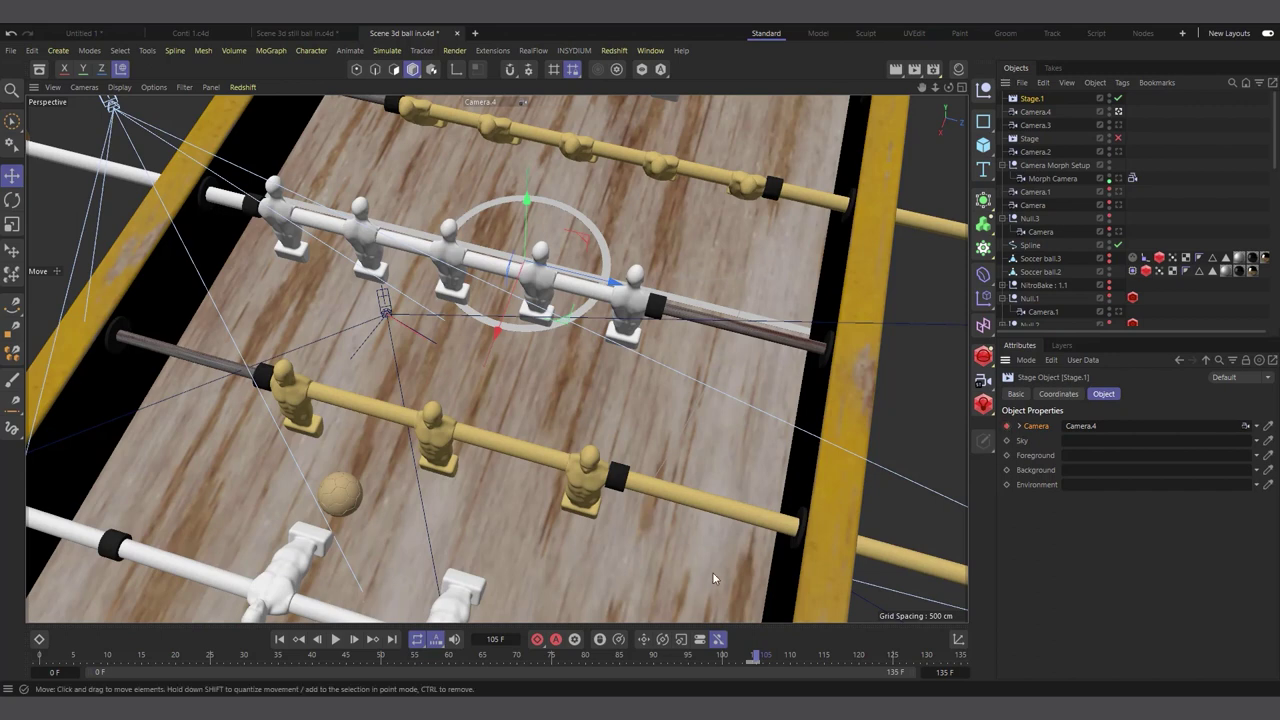
- Play the animation from the start and scrub back through the camera switch to check its timing
{"action": "left_click", "coordinate": [280, 639]}
{"action": "left_click", "coordinate": [335, 639]}
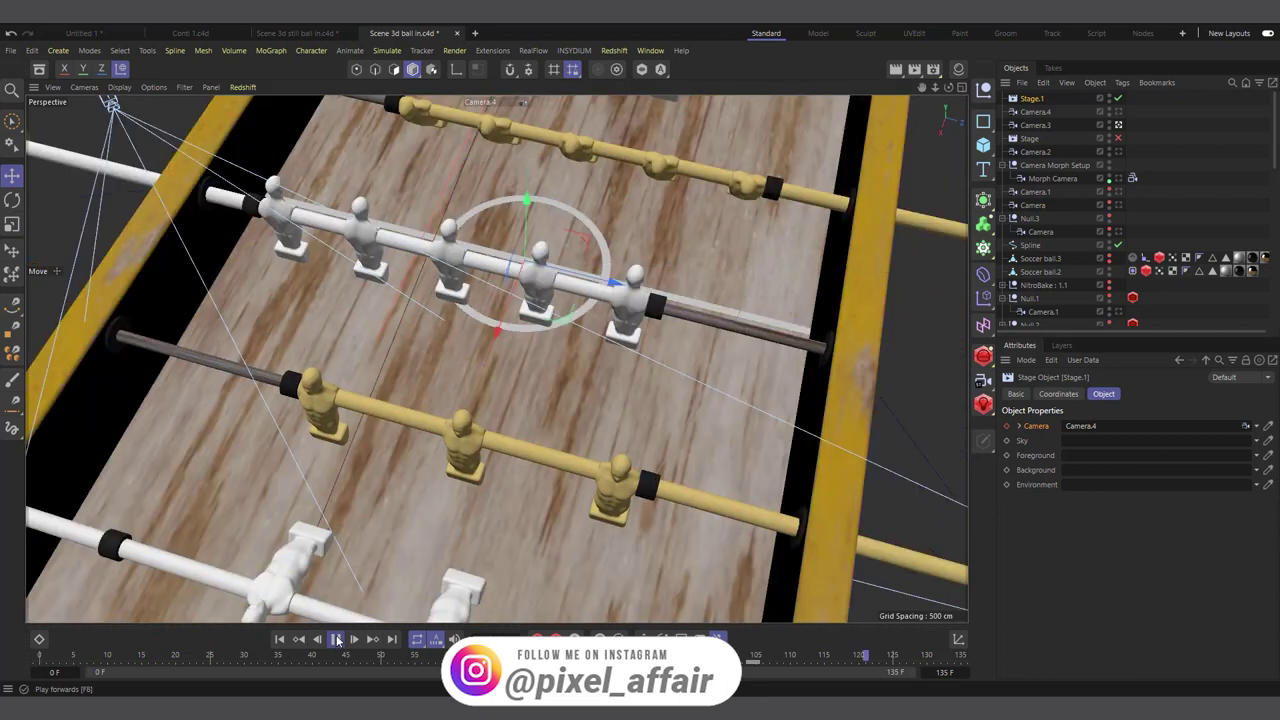
{"action": "left_click", "coordinate": [337, 640]}
{"action": "left_click_drag", "start_coordinate": [900, 655], "coordinate": [640, 655]}
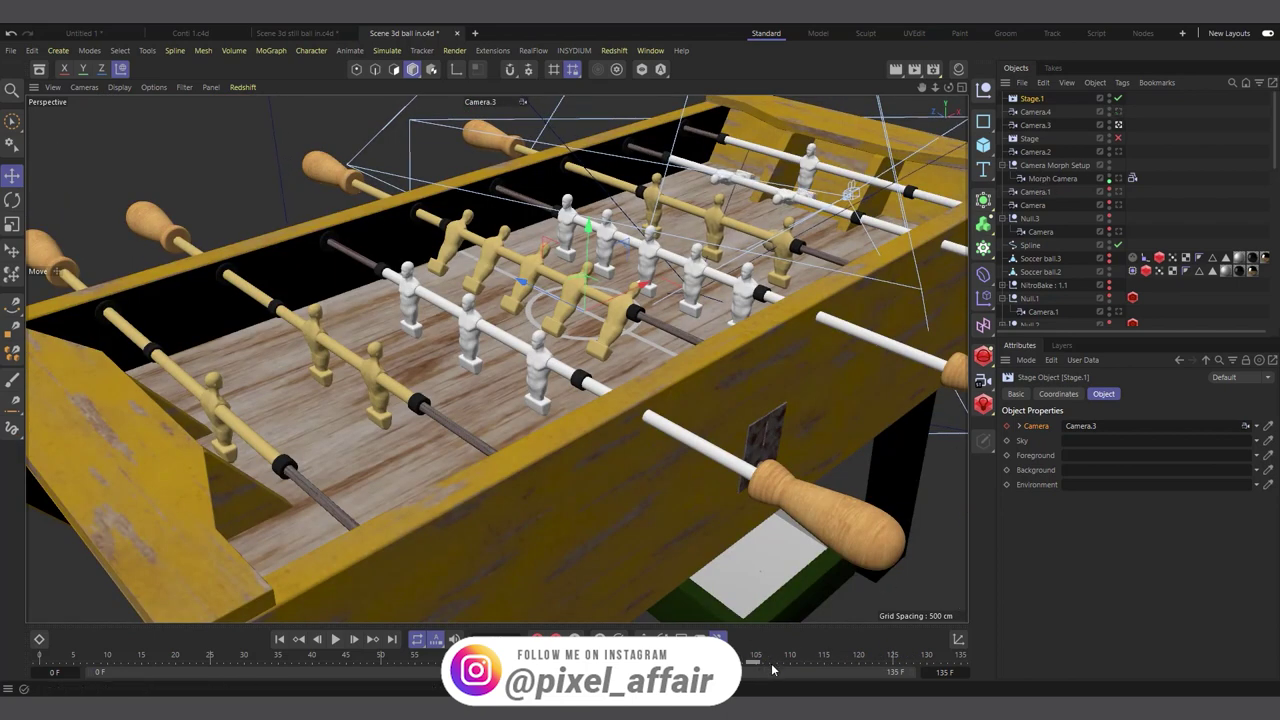
- Shift both stage camera keyframes about ten frames earlier and replay the animation from the start
{"action": "left_click_drag", "start_coordinate": [774, 666], "coordinate": [691, 665]}
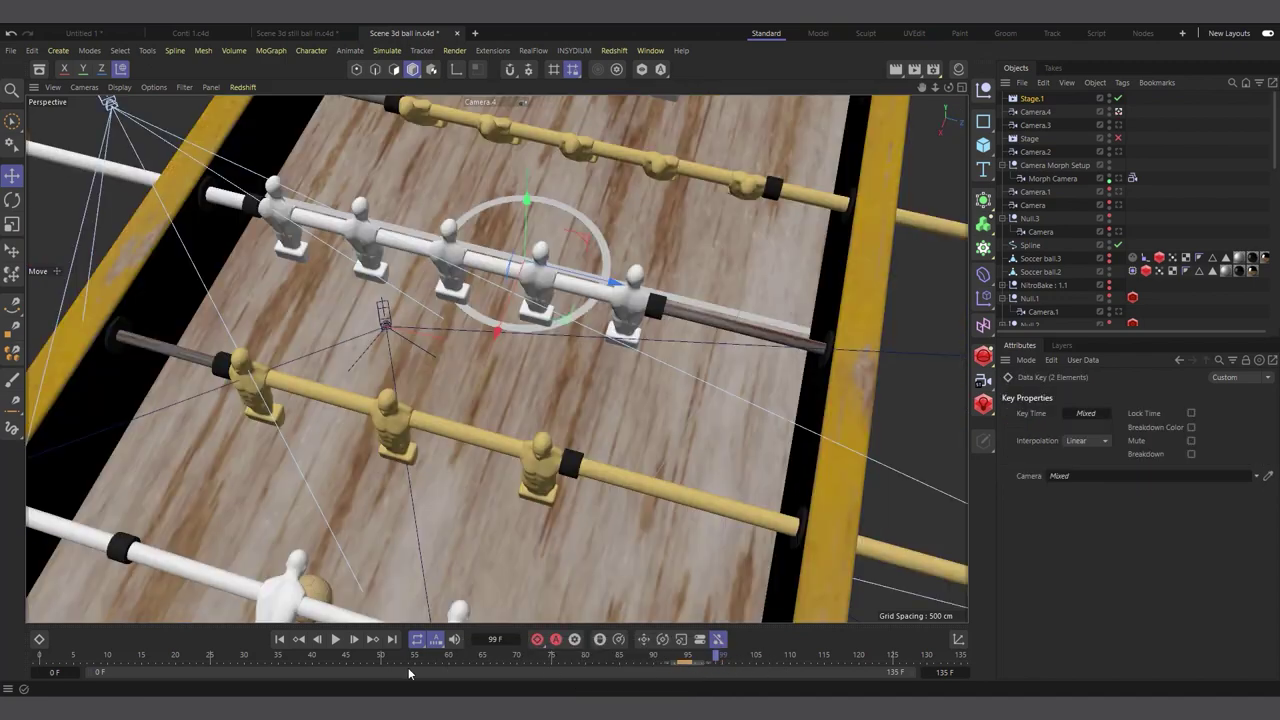
{"action": "left_click", "coordinate": [280, 639]}
{"action": "left_click", "coordinate": [335, 639]}
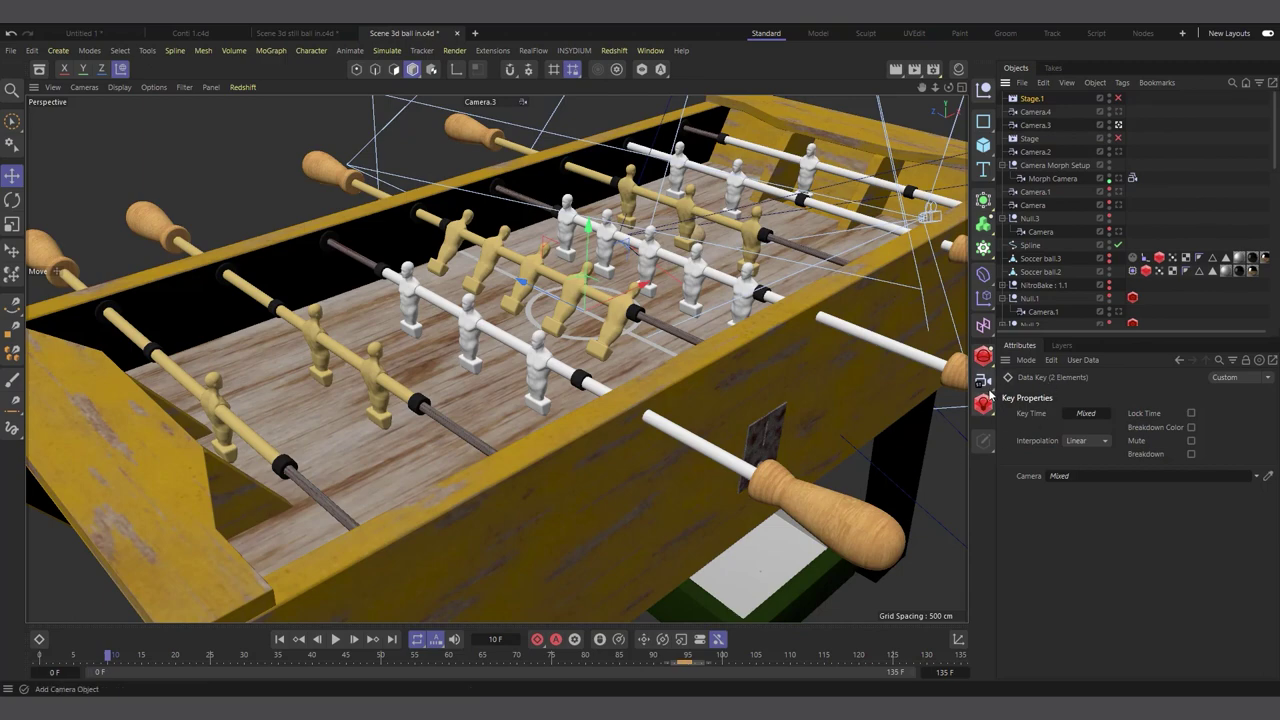
- Return to the default camera and add a third camera from a lower close-up near the ball, seen from the table's opposite side
{"action": "left_click", "coordinate": [1119, 128]}
{"action": "scroll", "coordinate": [850, 143], "scroll_direction": "down", "scroll_amount": 3}
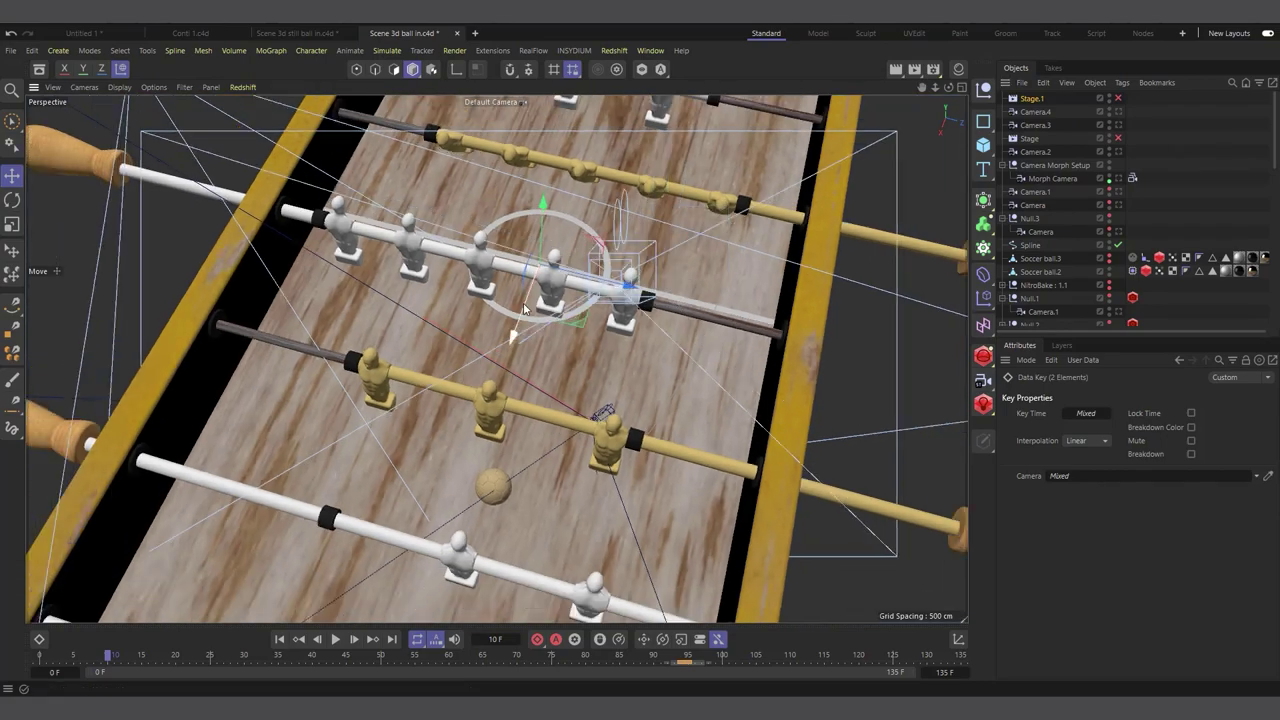
{"action": "left_click_drag", "start_coordinate": [850, 143], "coordinate": [949, 165], "text": "alt"}
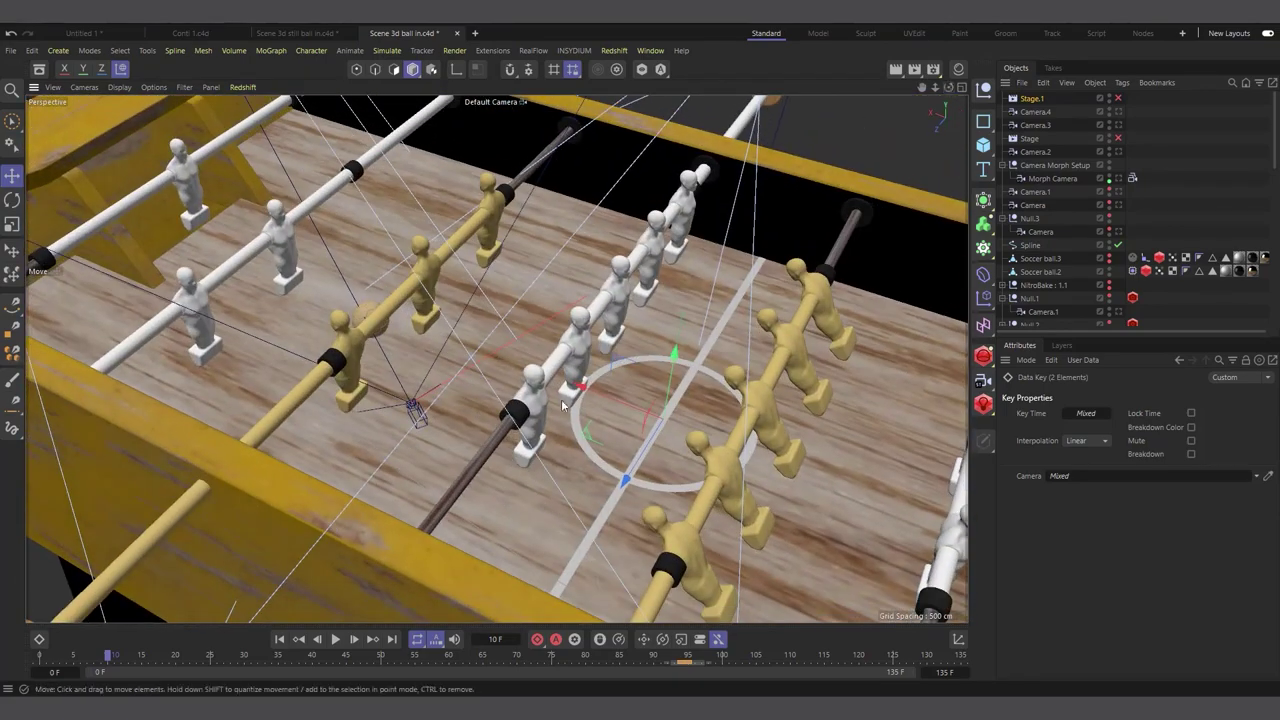
{"action": "scroll", "coordinate": [98, 254], "scroll_direction": "up", "scroll_amount": 2}
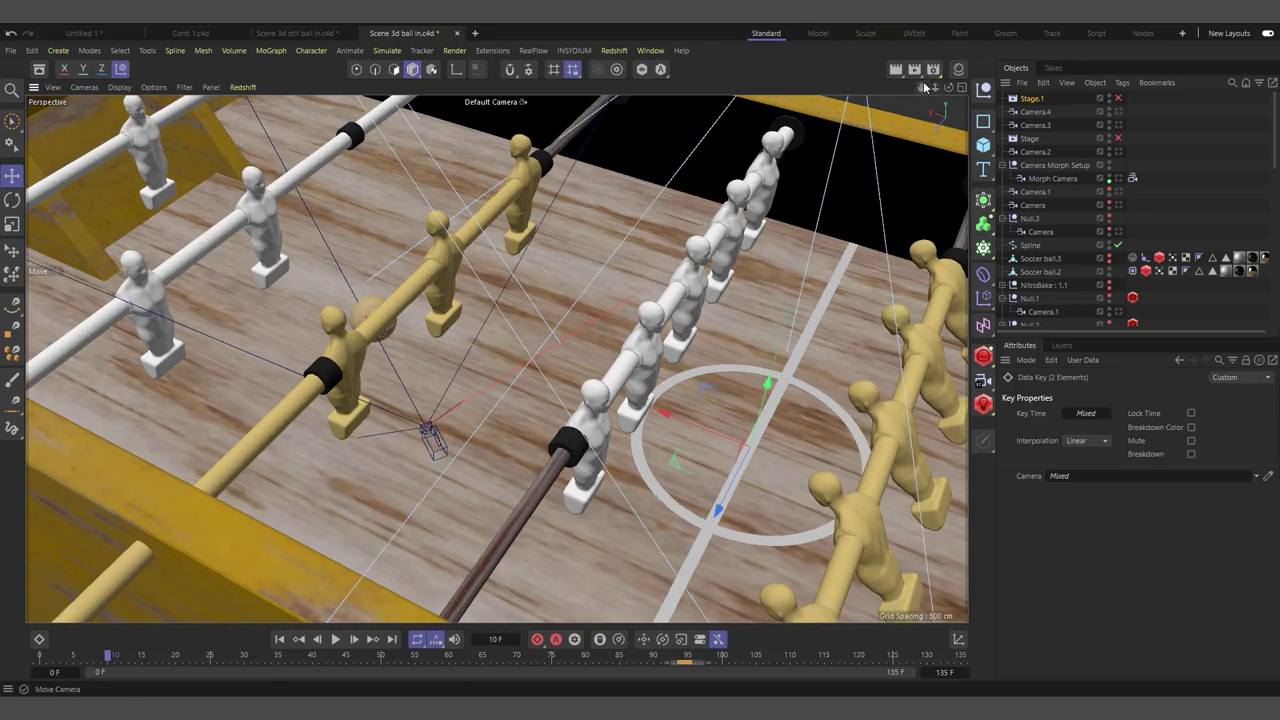
{"action": "left_click_drag", "start_coordinate": [933, 88], "coordinate": [922, 92]}
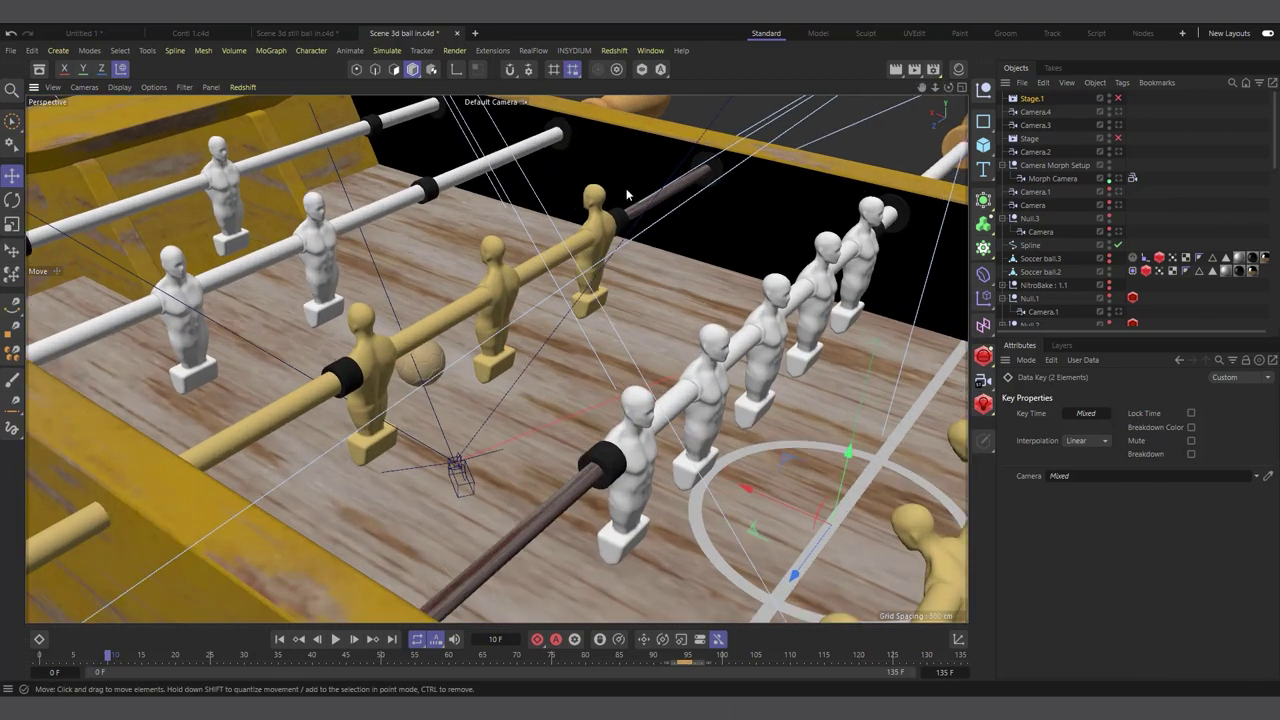
{"action": "left_click", "coordinate": [984, 380]}
- Re-enable the Stage.1 object and select it to show its camera settings
{"action": "left_click", "coordinate": [1118, 99]}
{"action": "left_click", "coordinate": [1118, 100]}
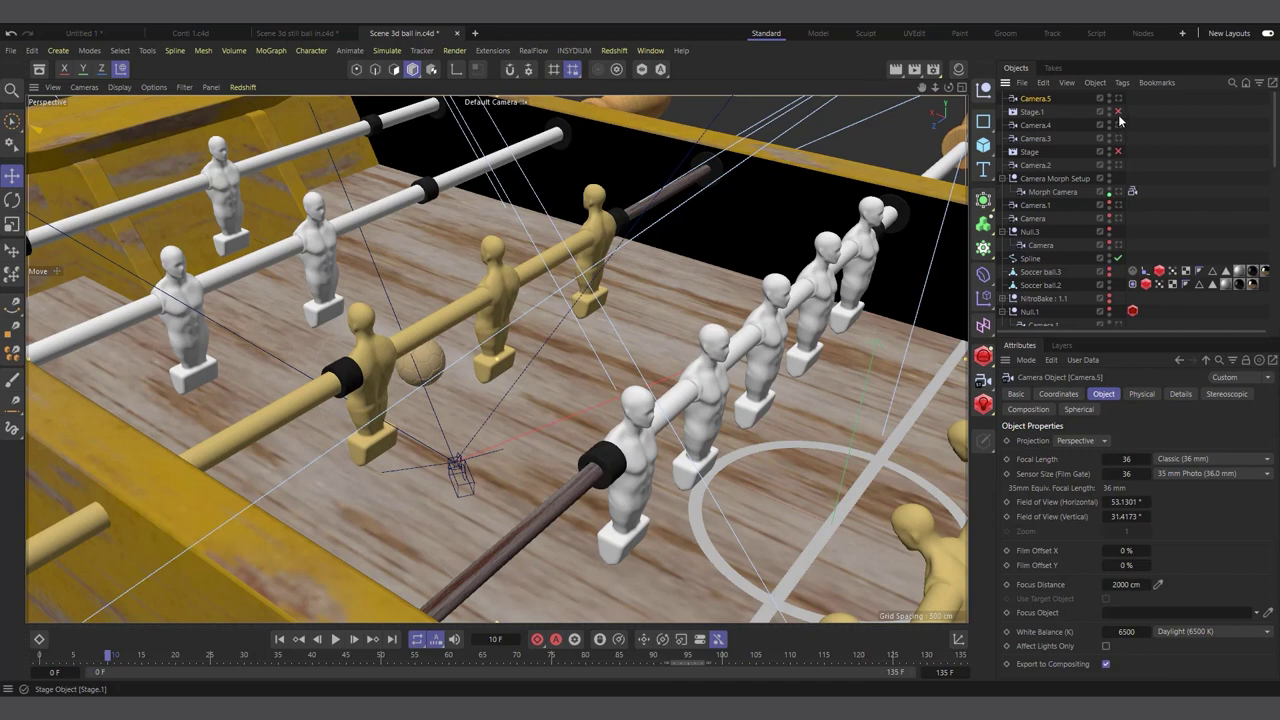
{"action": "left_click", "coordinate": [1118, 112]}
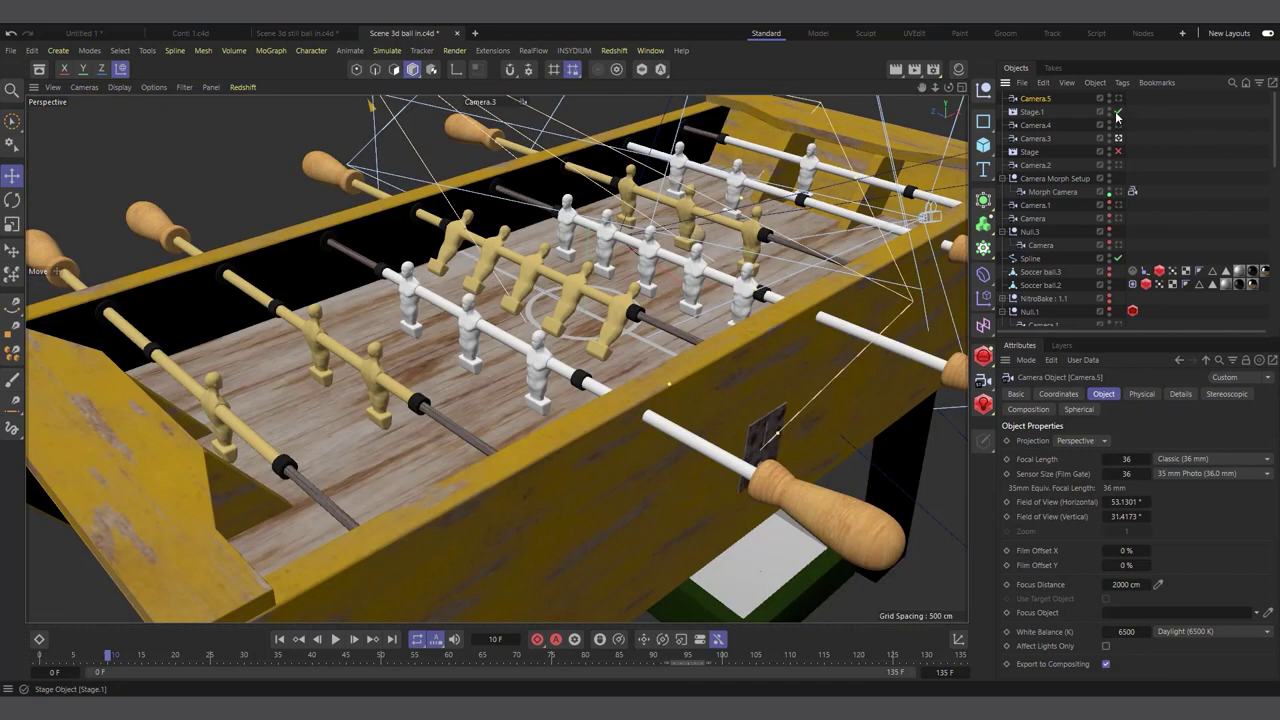
{"action": "left_click", "coordinate": [1031, 112]}
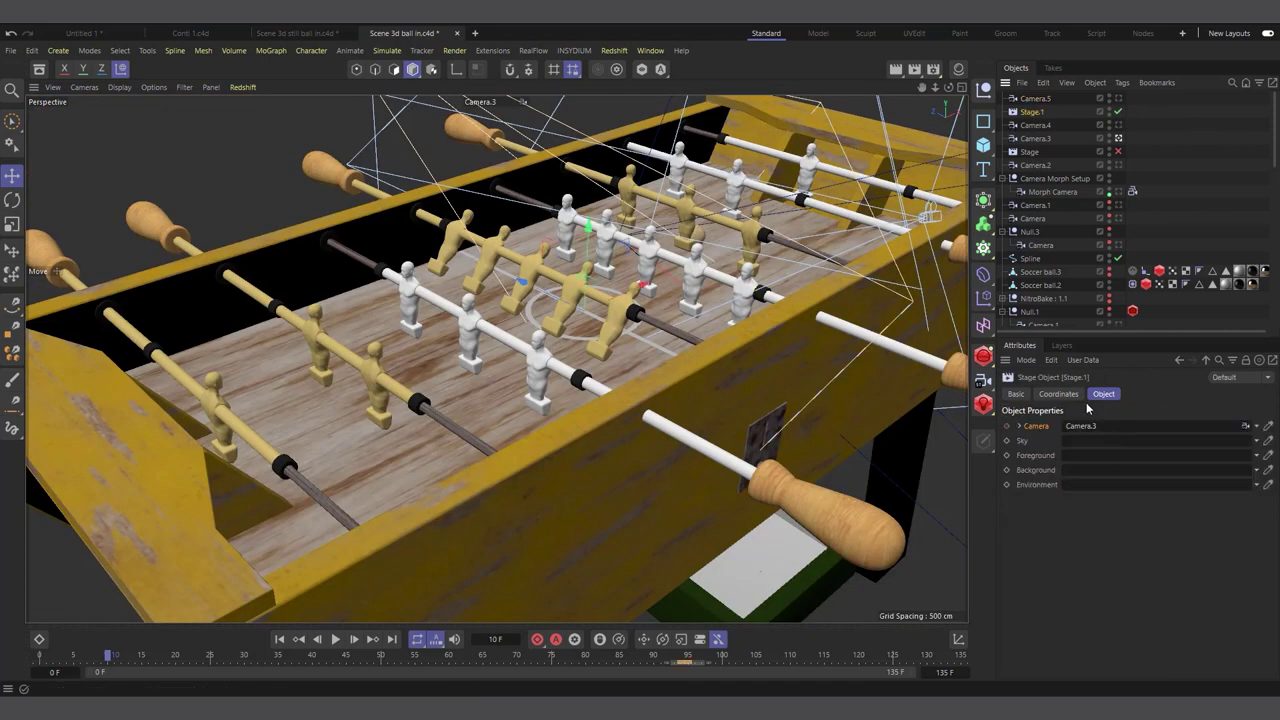
- At frame 50, set the camera of Stage.1 to Camera.5 and keyframe it
{"action": "left_click_drag", "start_coordinate": [115, 662], "coordinate": [381, 688]}
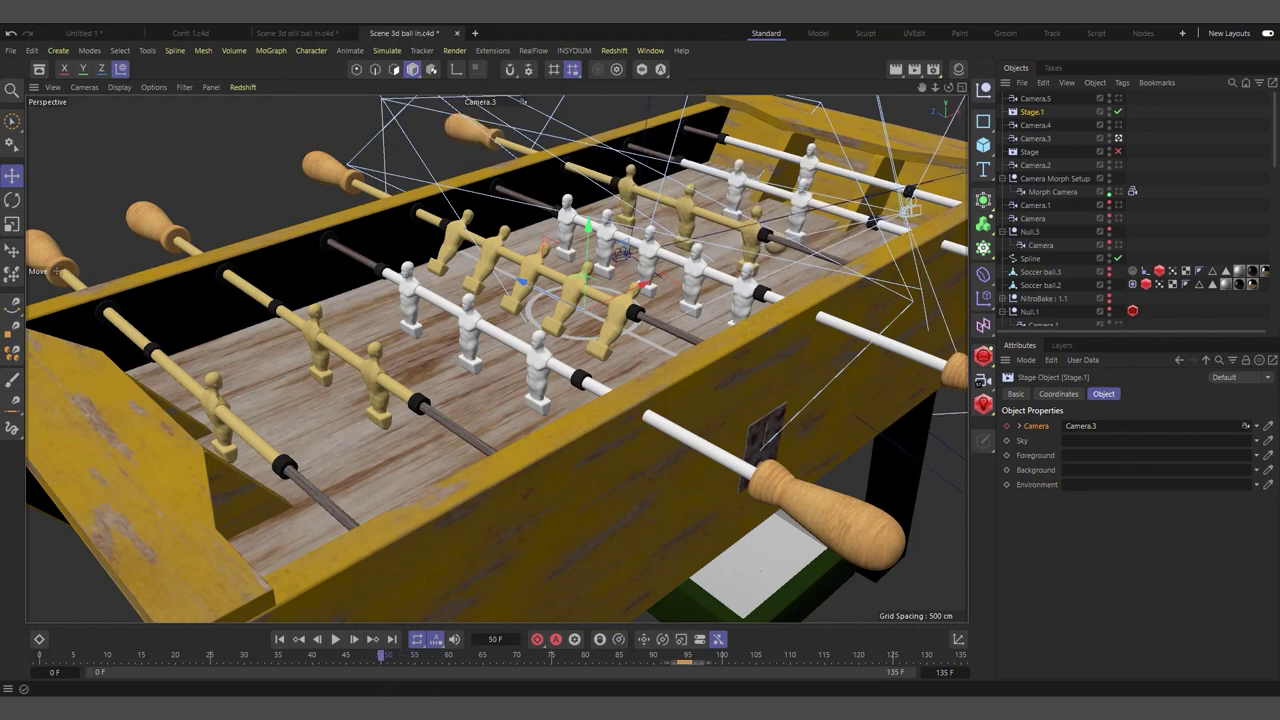
{"action": "left_click", "coordinate": [1038, 98]}
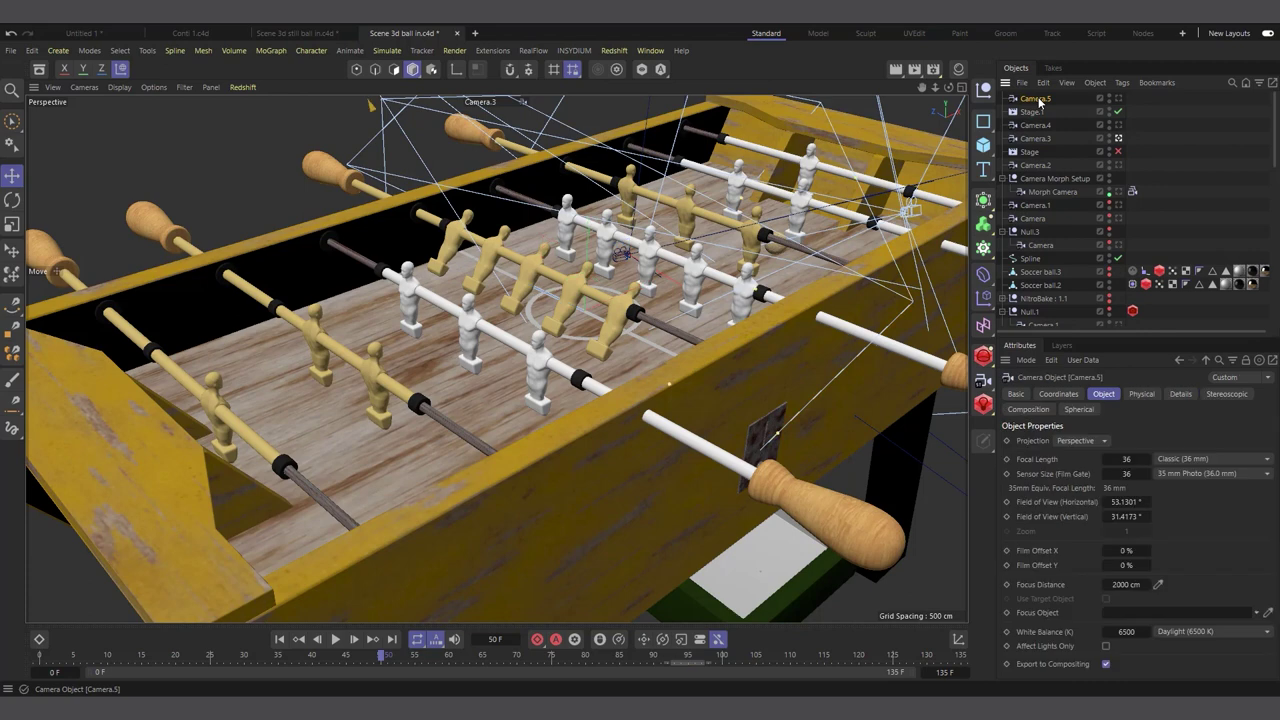
{"action": "left_click", "coordinate": [1031, 112]}
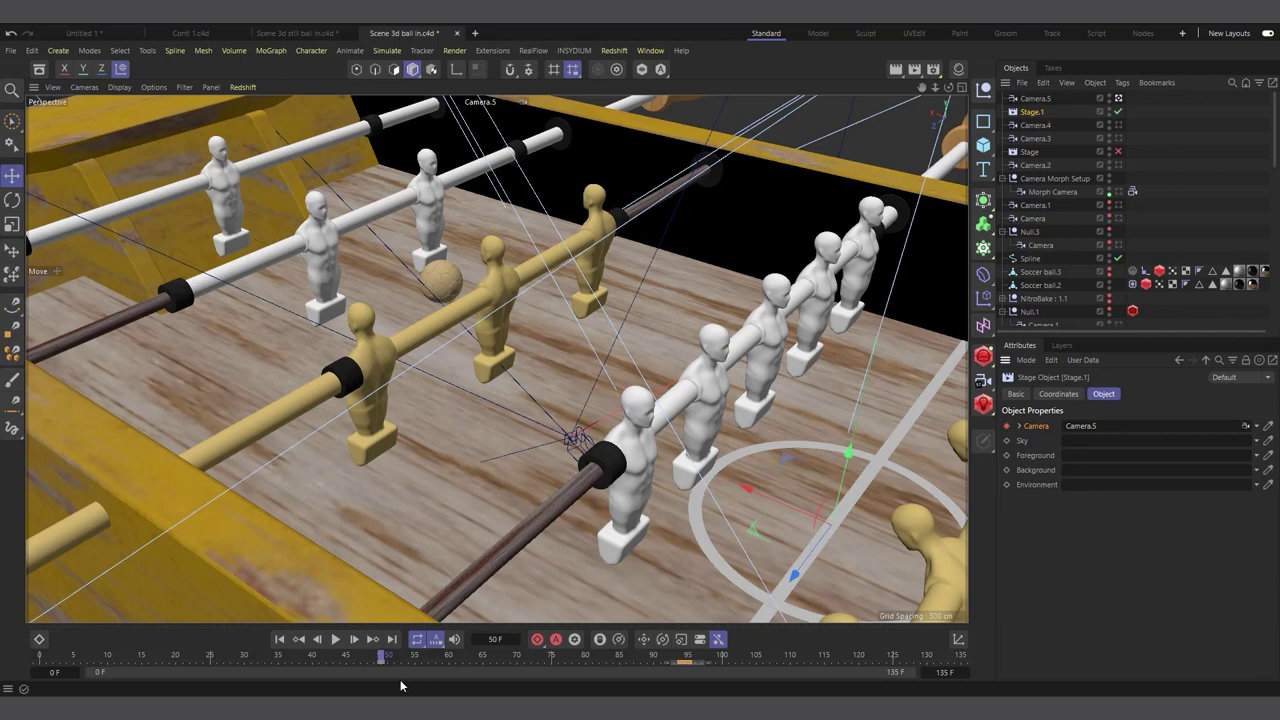
- Play the animation from its first frame to check the switch at frame 50, stopping at frame 62
{"action": "left_click", "coordinate": [280, 639]}
{"action": "left_click", "coordinate": [336, 639]}
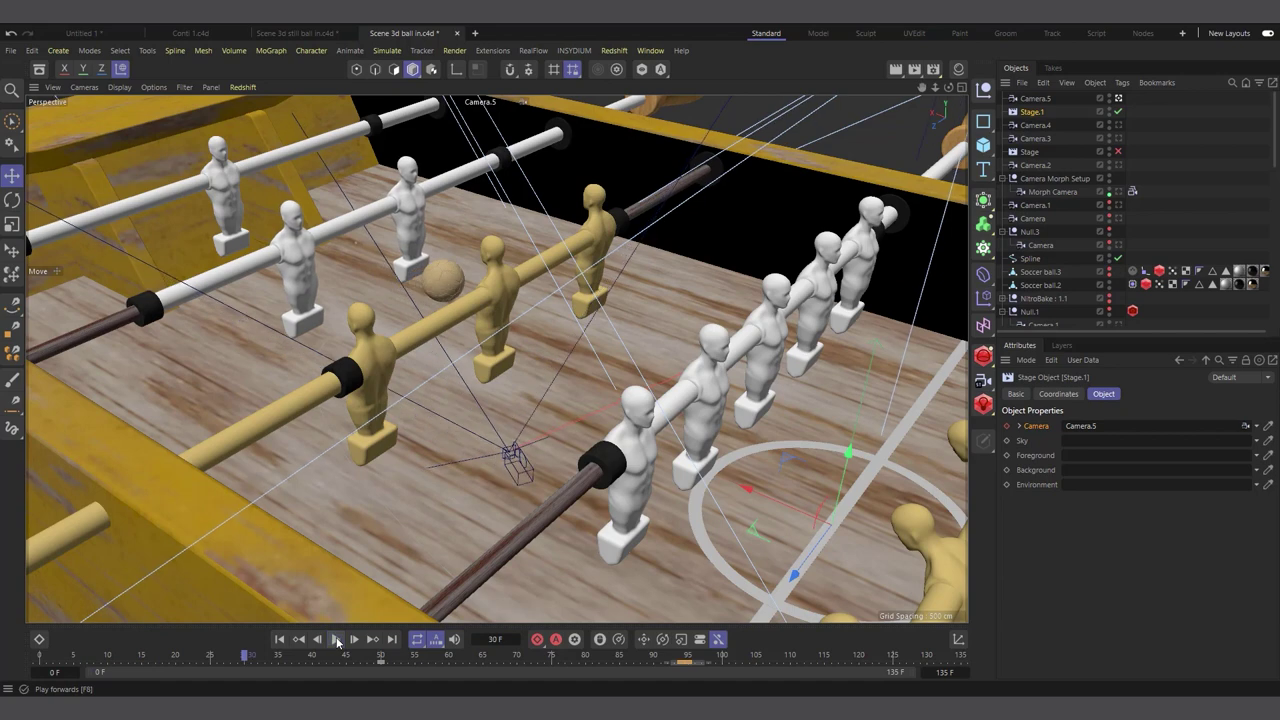
{"action": "left_click", "coordinate": [337, 641]}
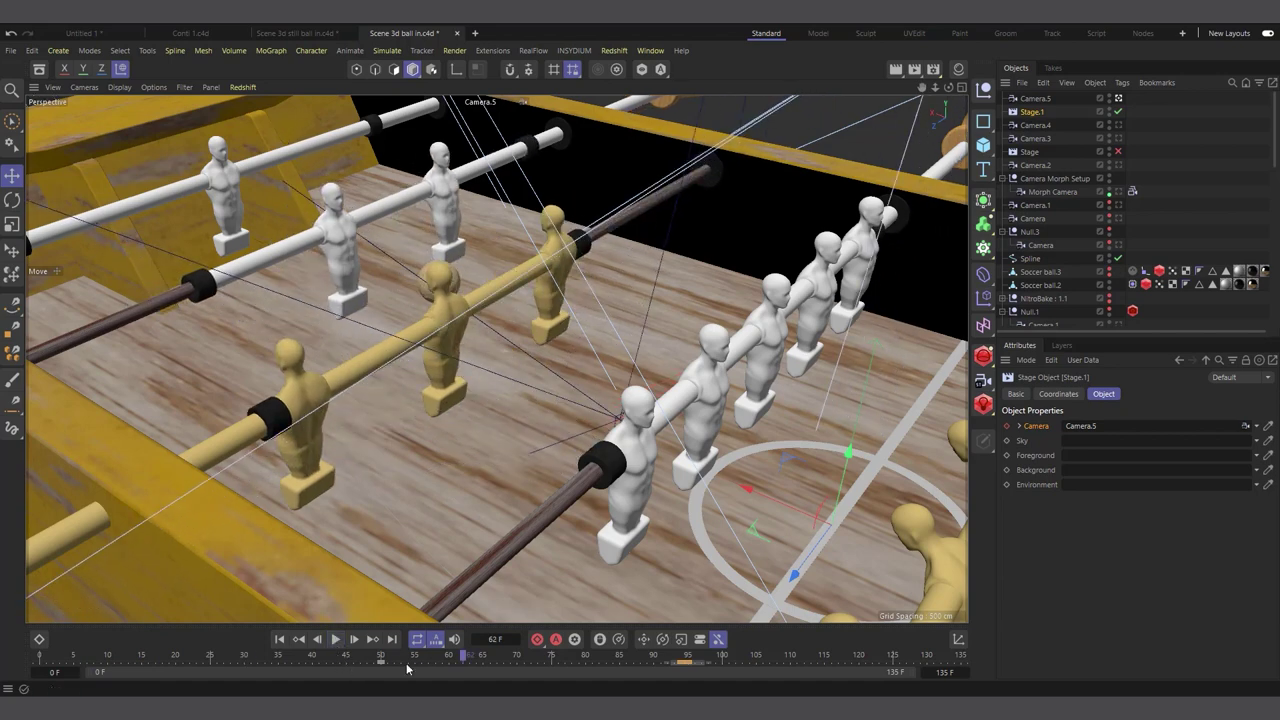
- At frame 51, try Camera.3 as the camera of the Stage.1 object without keyframing it
{"action": "left_click_drag", "start_coordinate": [463, 659], "coordinate": [390, 677]}
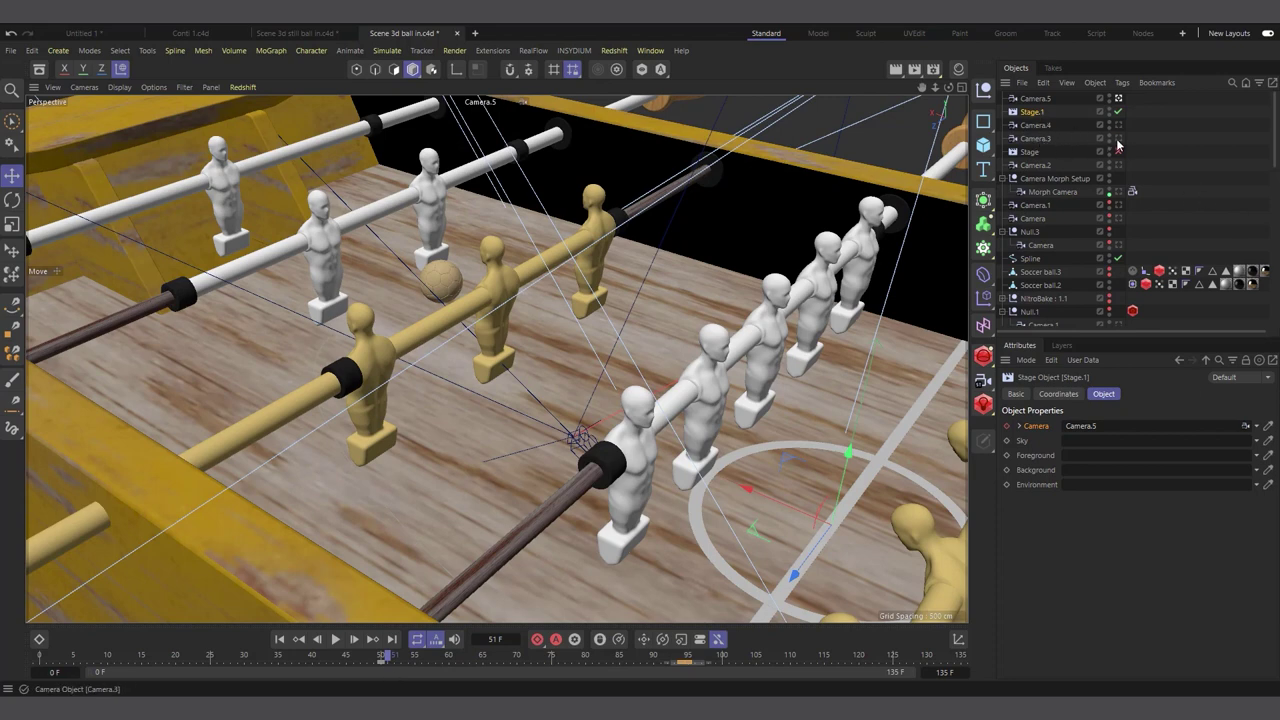
{"action": "left_click_drag", "start_coordinate": [1040, 142], "coordinate": [1227, 376]}
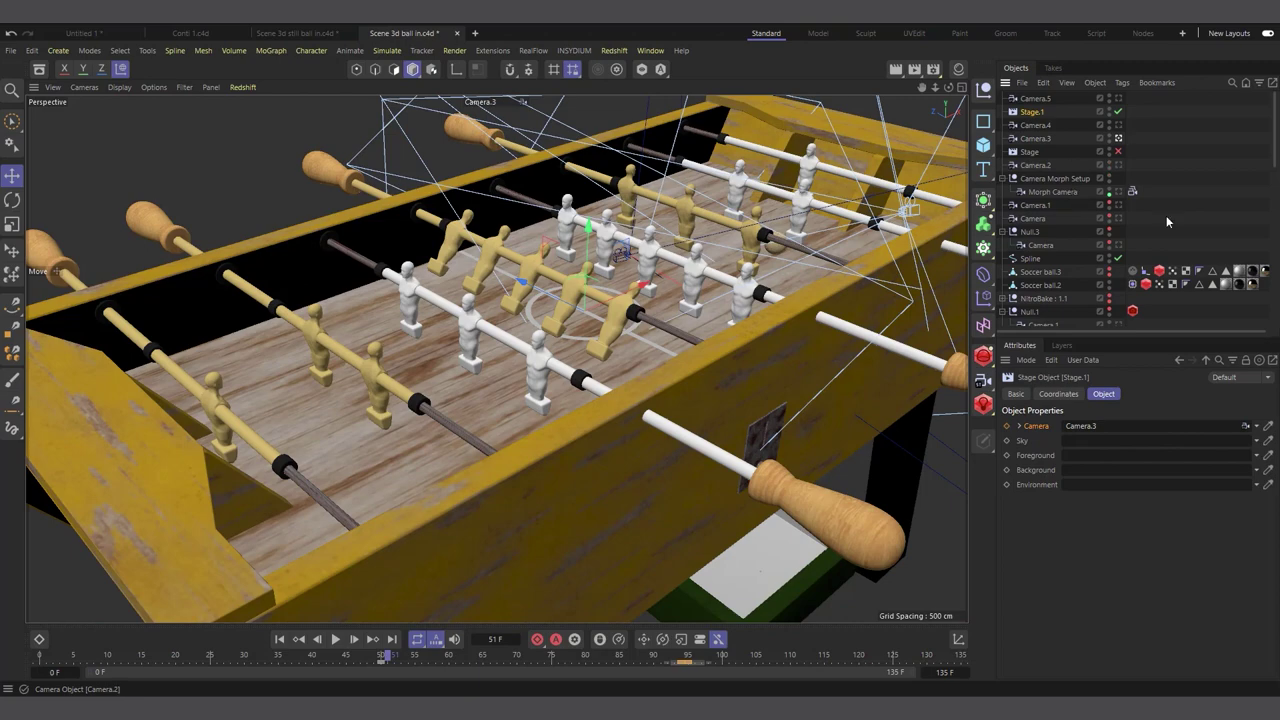
{"action": "left_click", "coordinate": [1053, 127]}
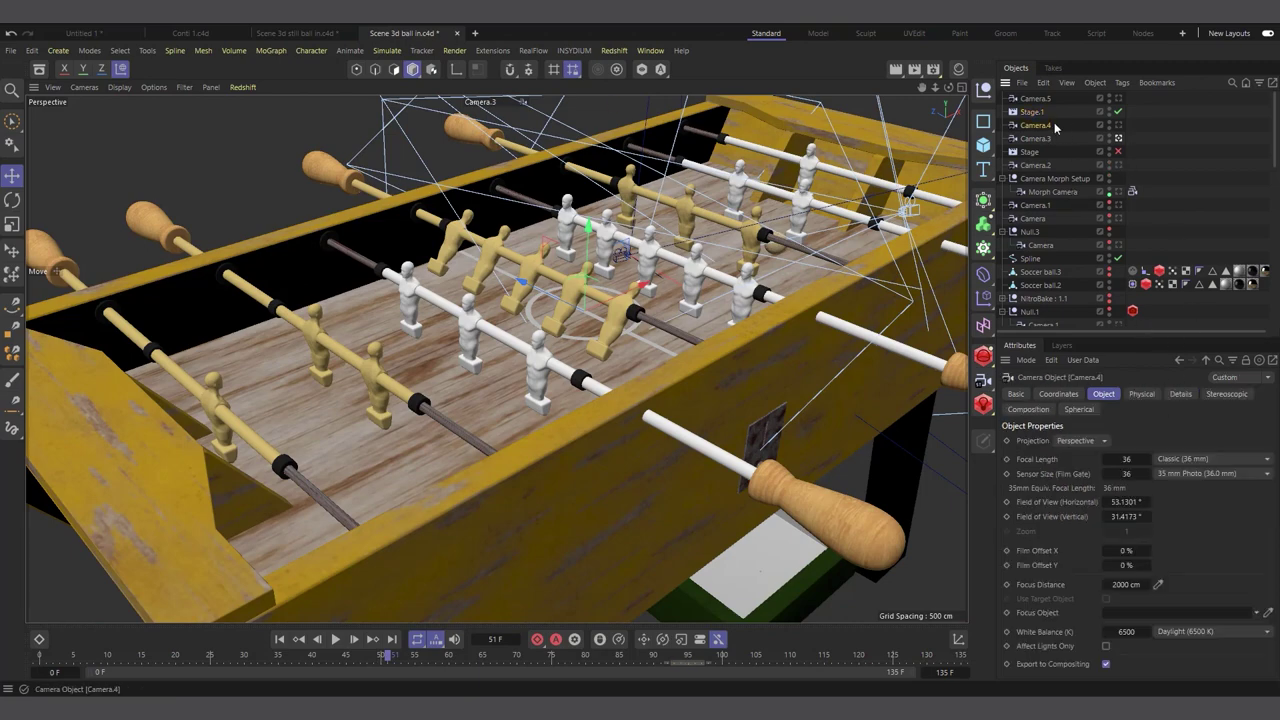
{"action": "left_click", "coordinate": [1118, 125]}
{"action": "left_click", "coordinate": [1117, 133]}
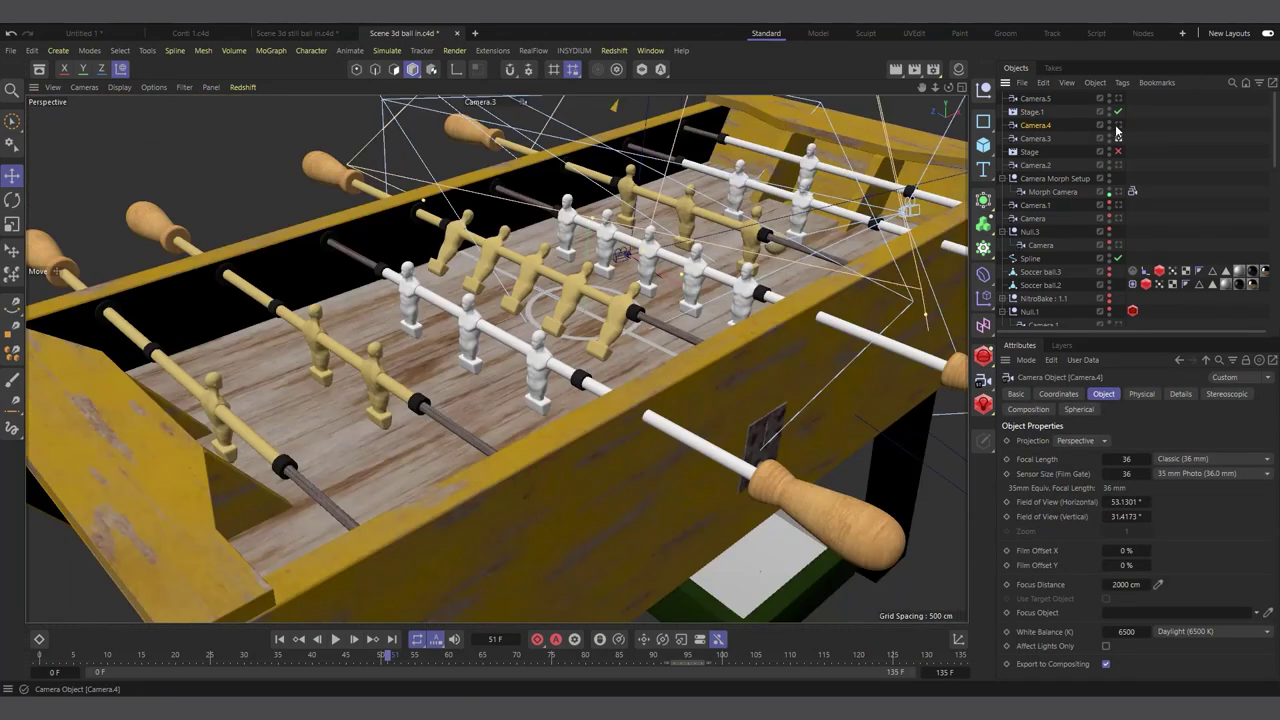
{"action": "left_click", "coordinate": [1054, 111]}
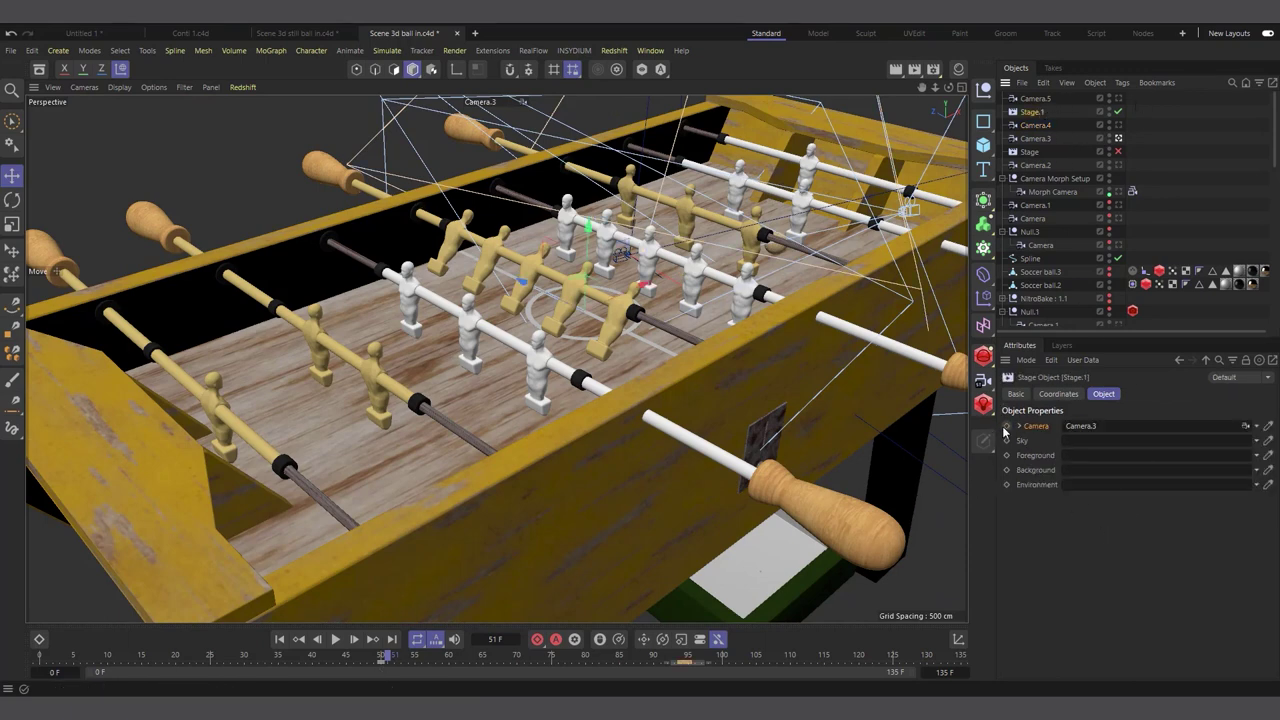
- Play the animation from its first frame to review all the camera switches, stopping at frame 123
{"action": "left_click", "coordinate": [279, 639]}
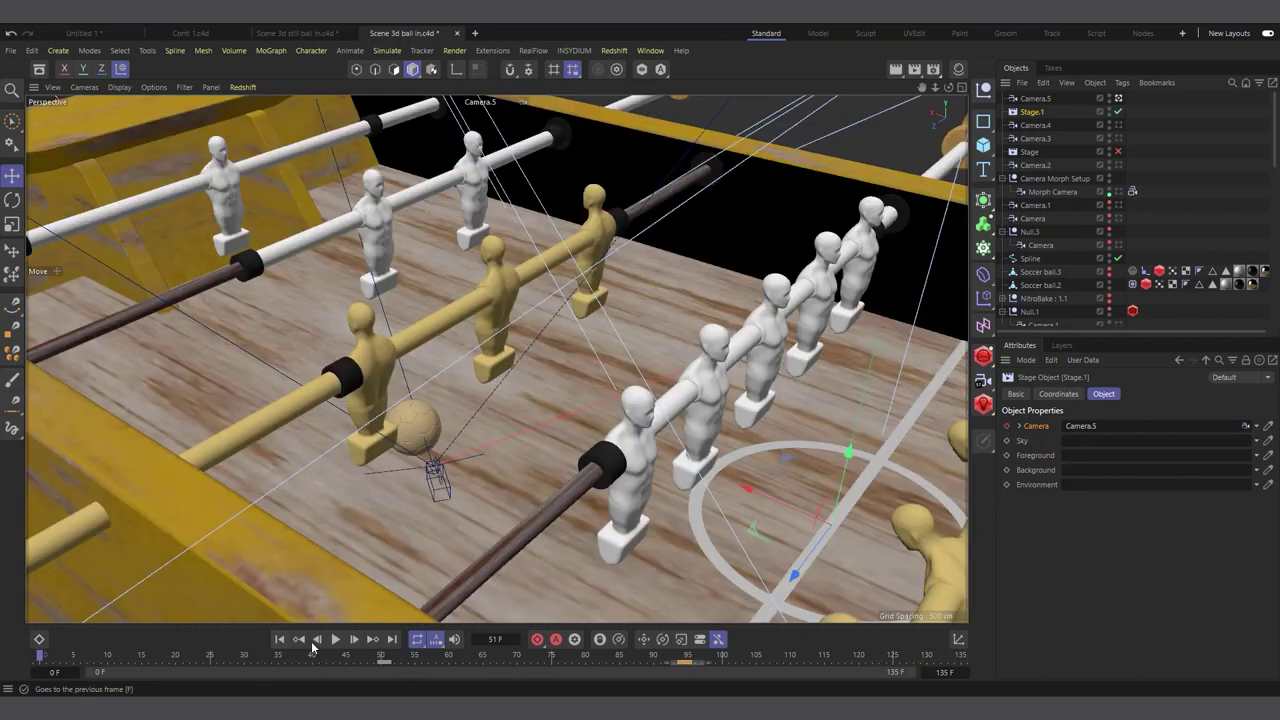
{"action": "left_click", "coordinate": [335, 639]}
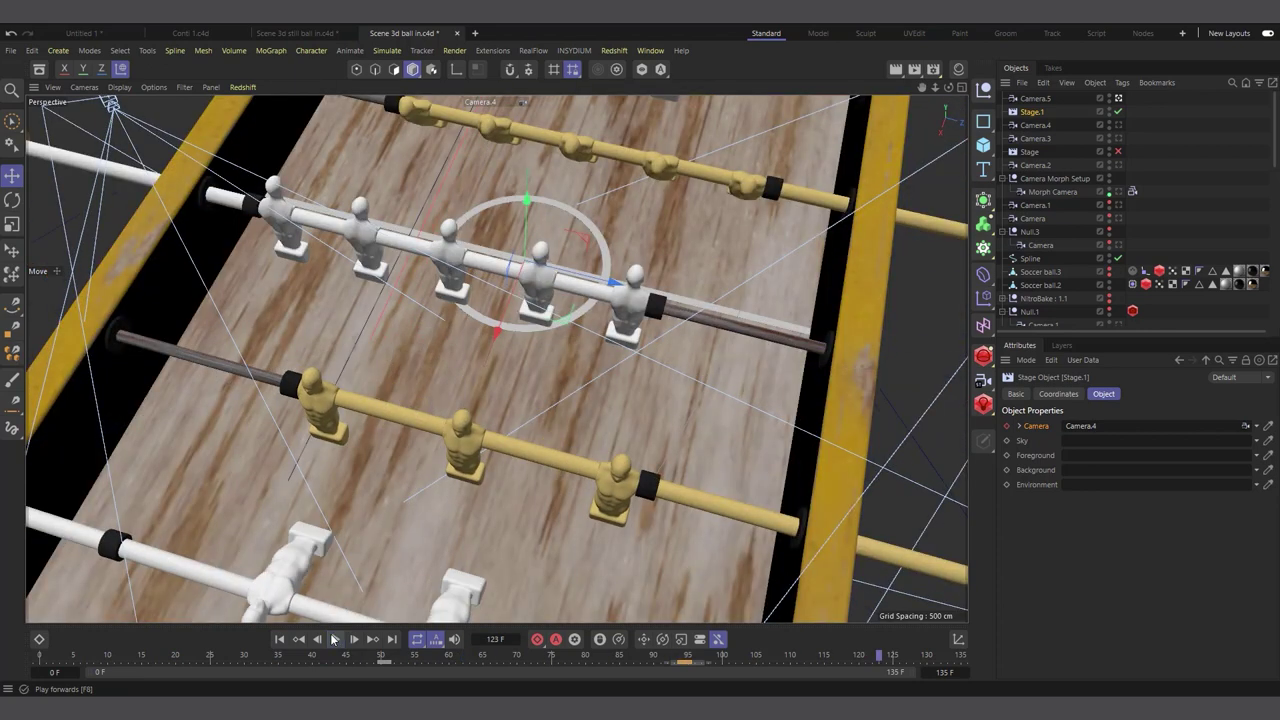
{"action": "left_click", "coordinate": [335, 639]}
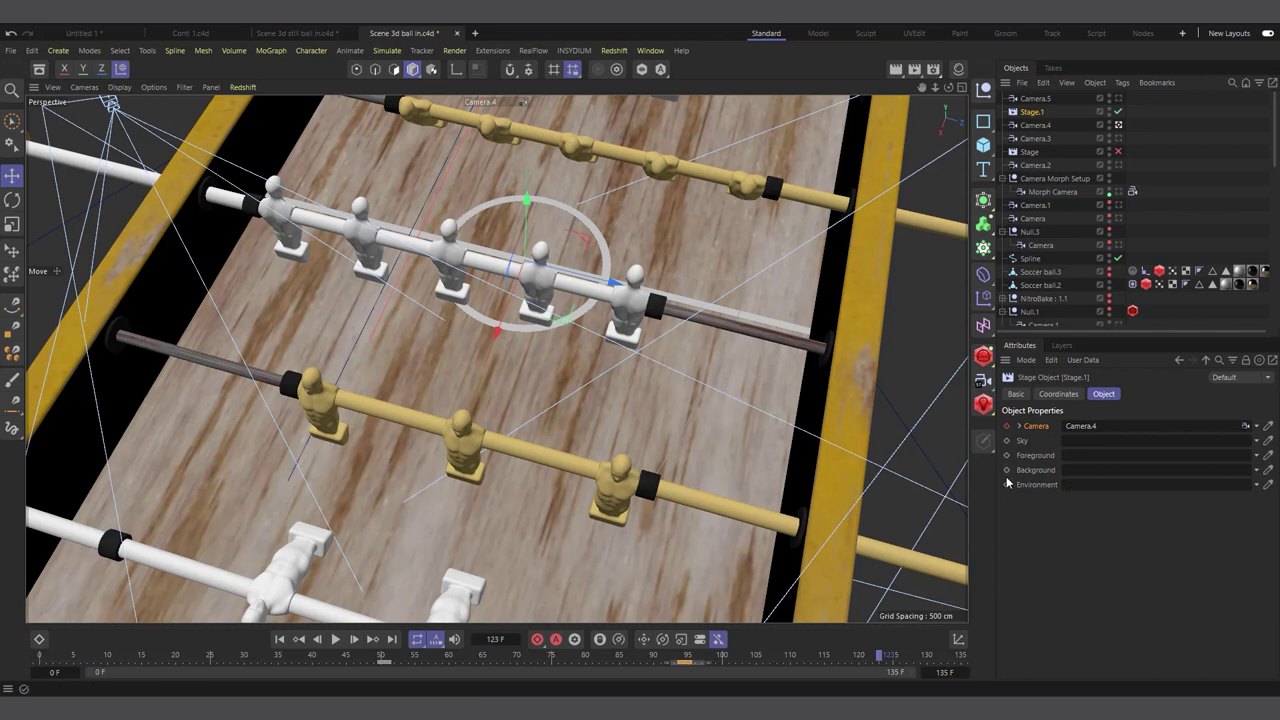
- Create a new empty project and add a Background object to it
{"action": "left_click", "coordinate": [475, 33]}
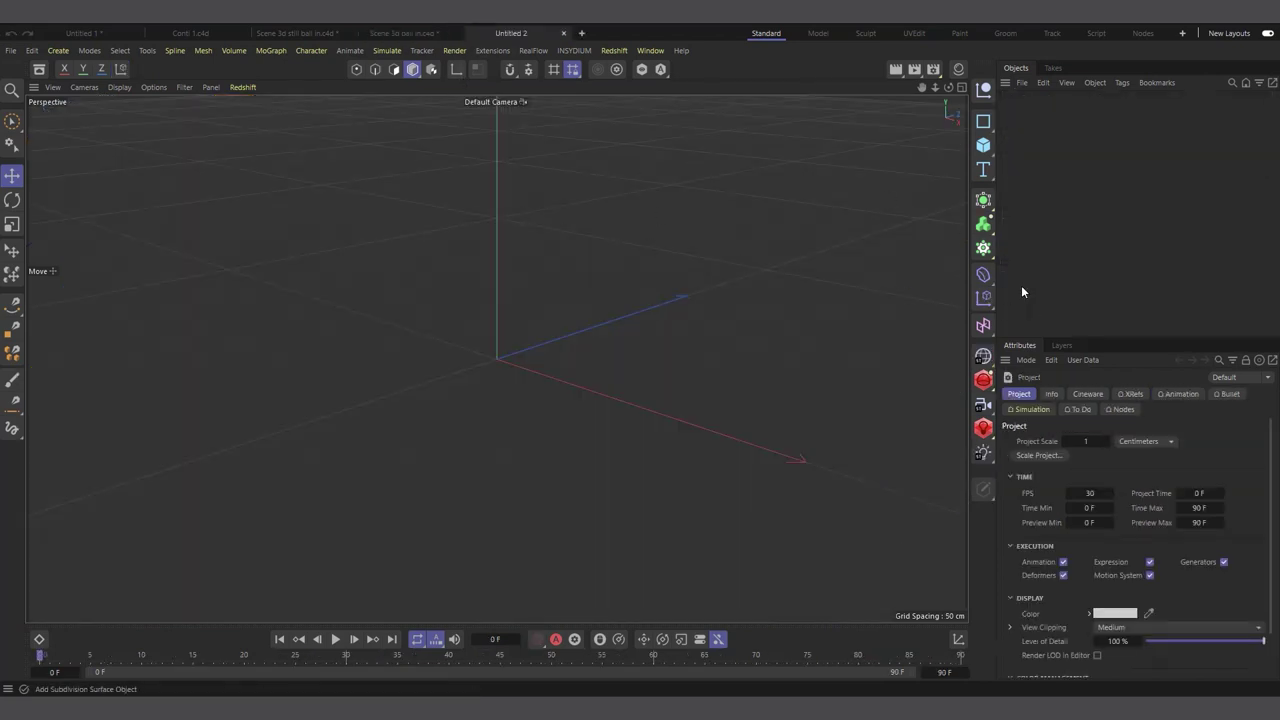
{"action": "left_click", "coordinate": [58, 50]}
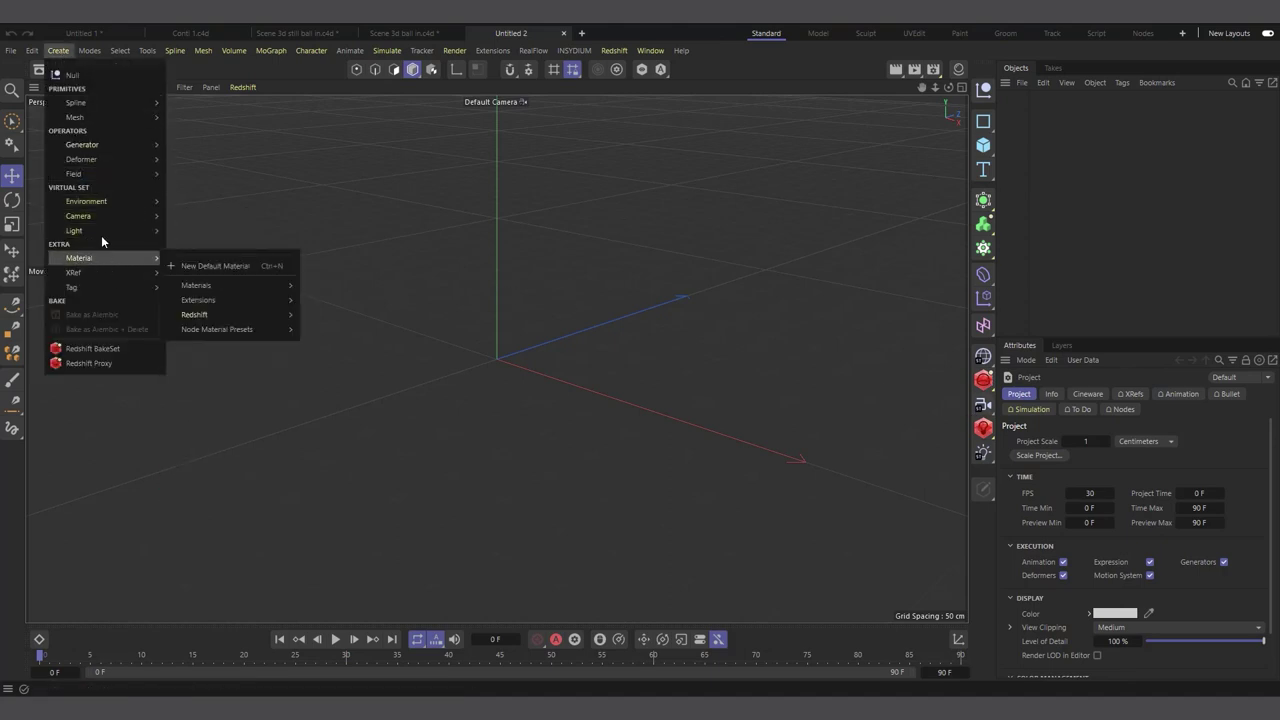
{"action": "mouse_move", "coordinate": [92, 165]}
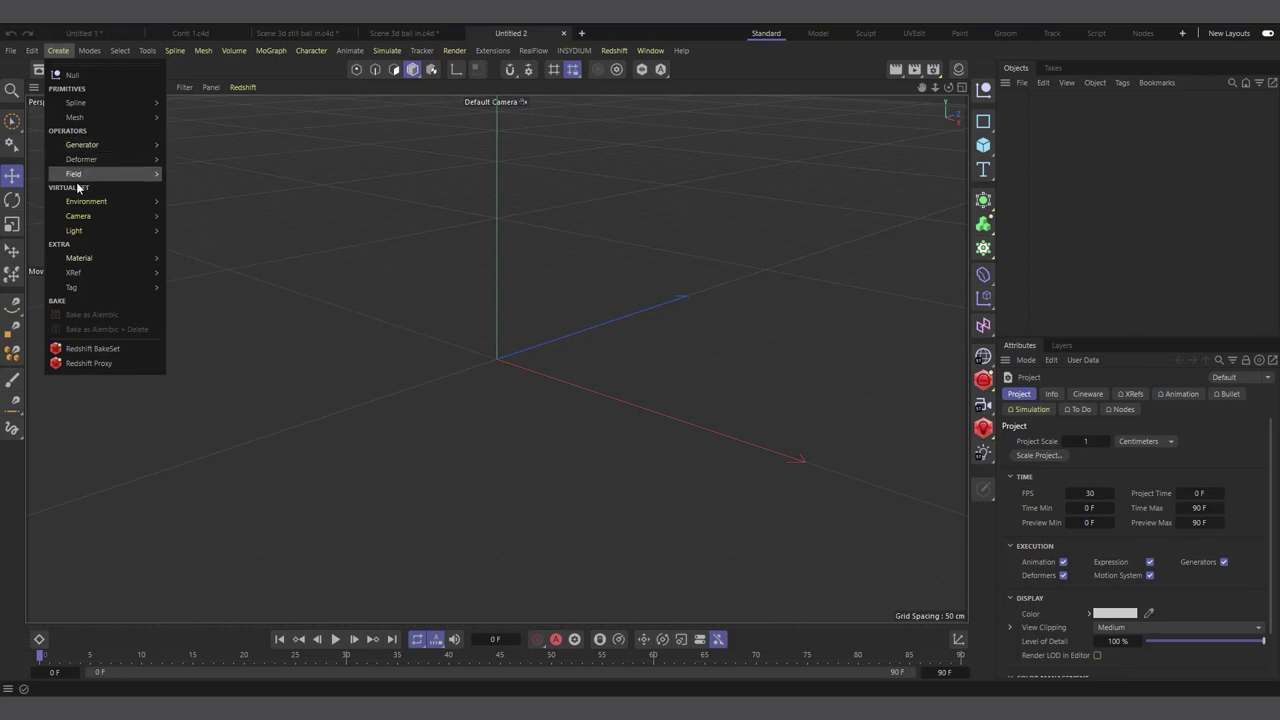
{"action": "mouse_move", "coordinate": [96, 200]}
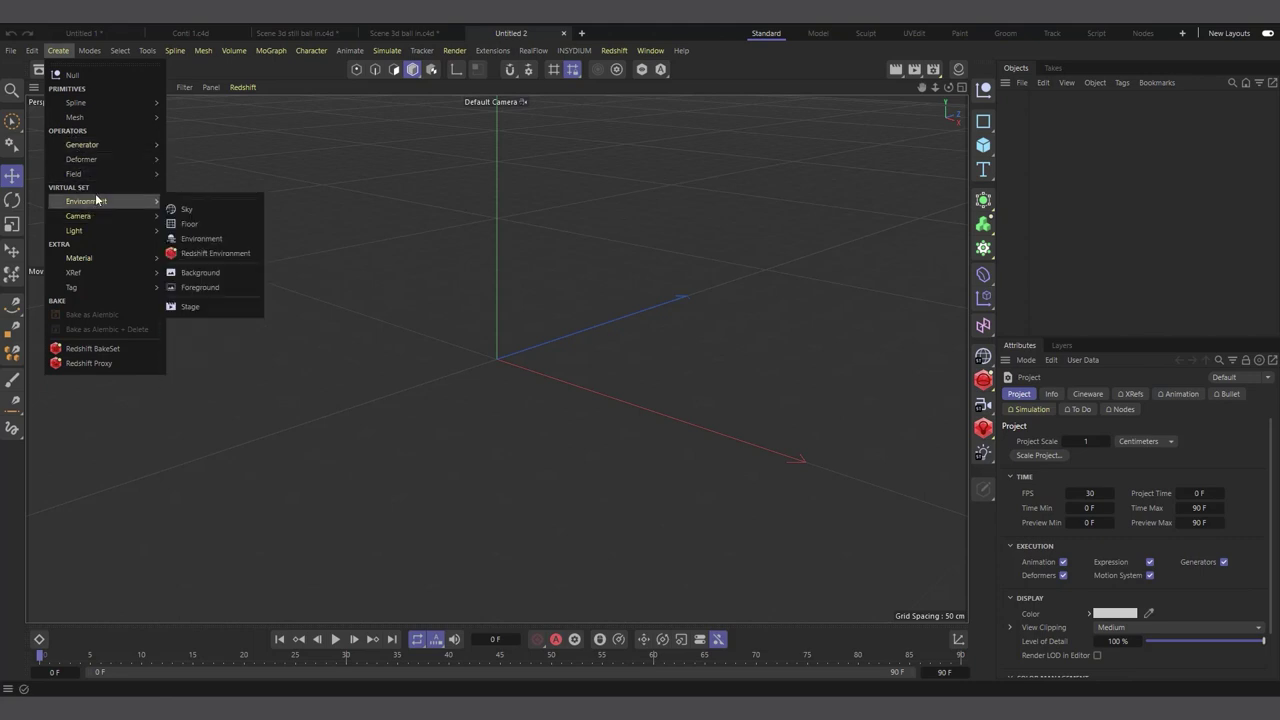
{"action": "left_click", "coordinate": [201, 273]}
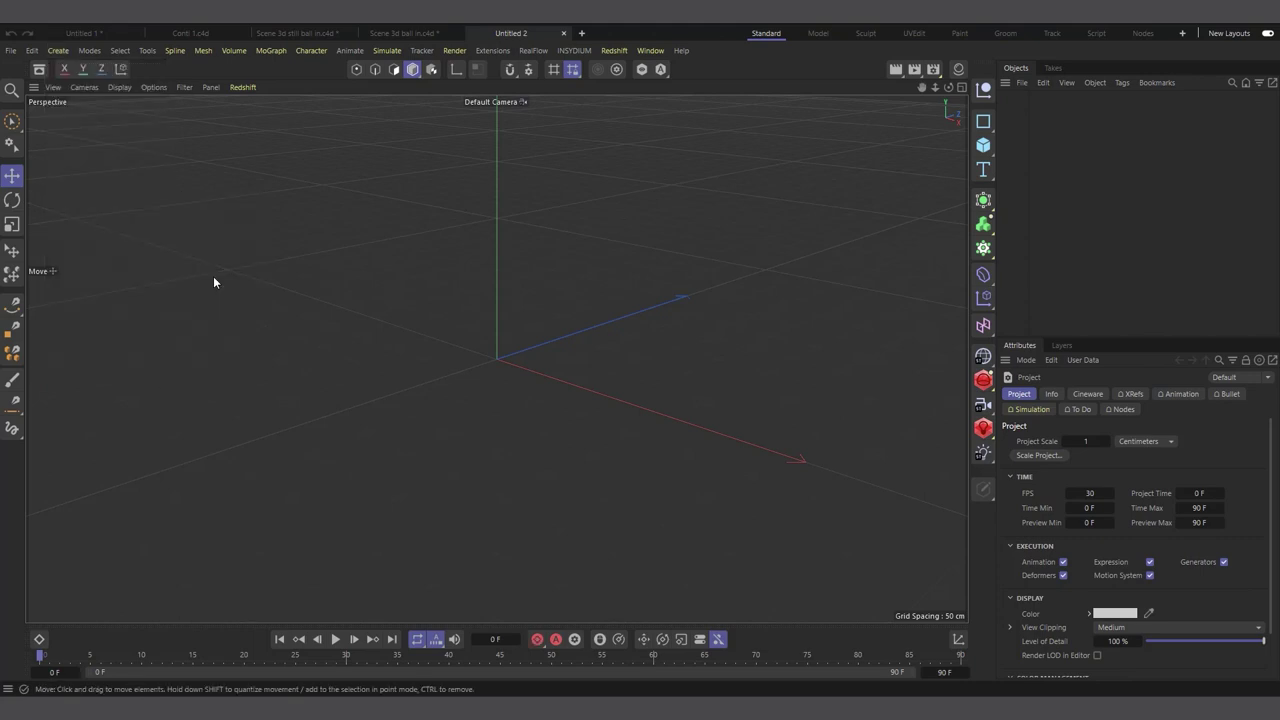
- Create a material with blue_night_4k.jpg as its color texture, declining the project copy, and apply it to the Background object
{"action": "left_click", "coordinate": [958, 69]}
{"action": "left_click", "coordinate": [787, 105]}
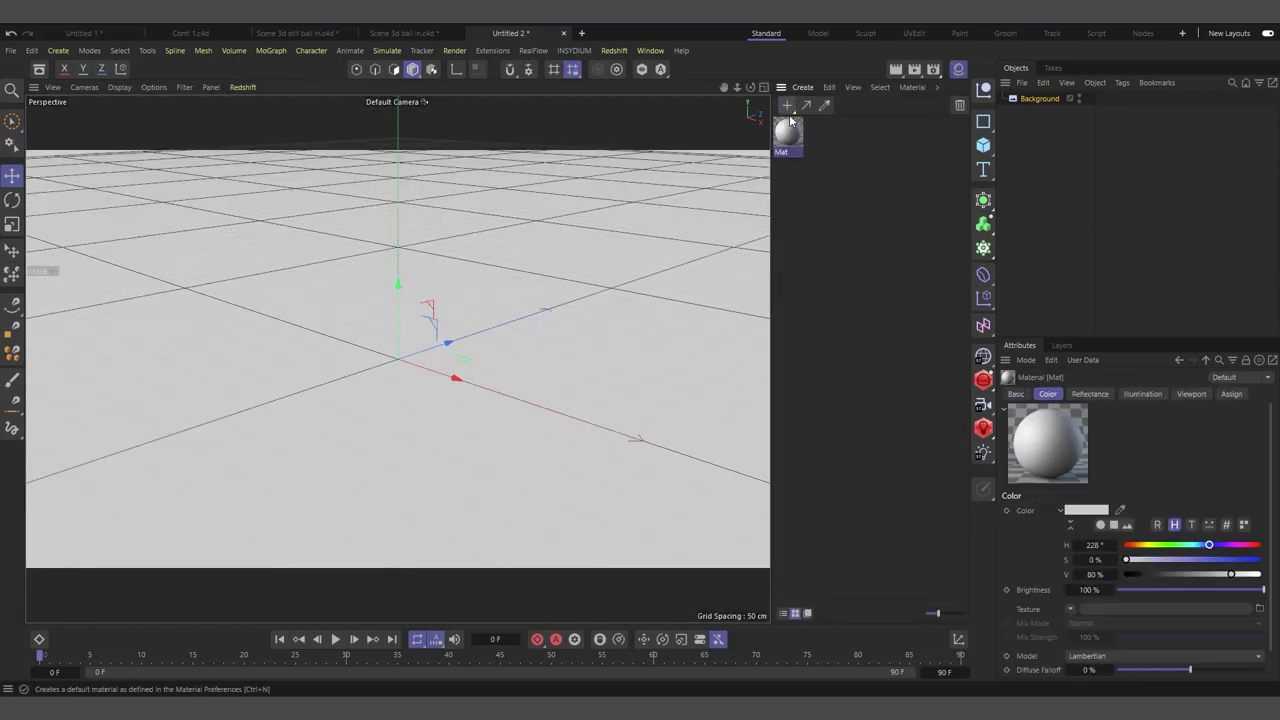
{"action": "double_click", "coordinate": [786, 131]}
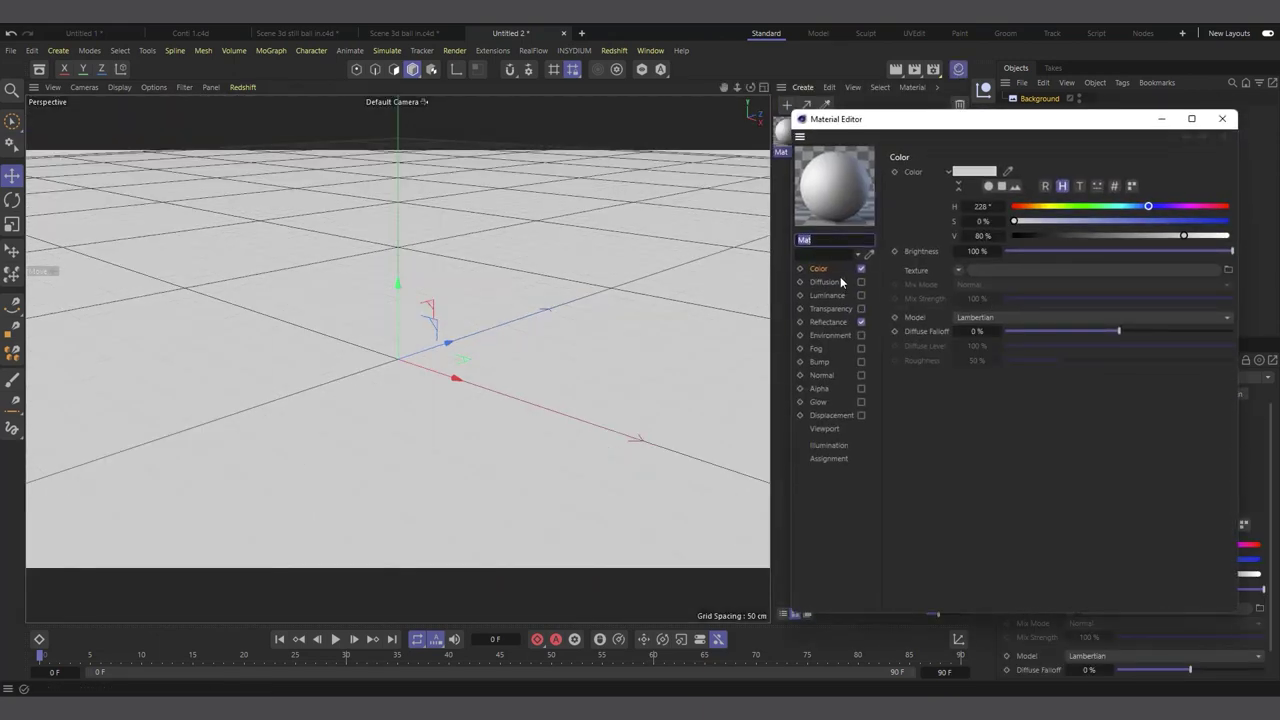
{"action": "left_click", "coordinate": [1228, 269]}
{"action": "left_click", "coordinate": [513, 256]}
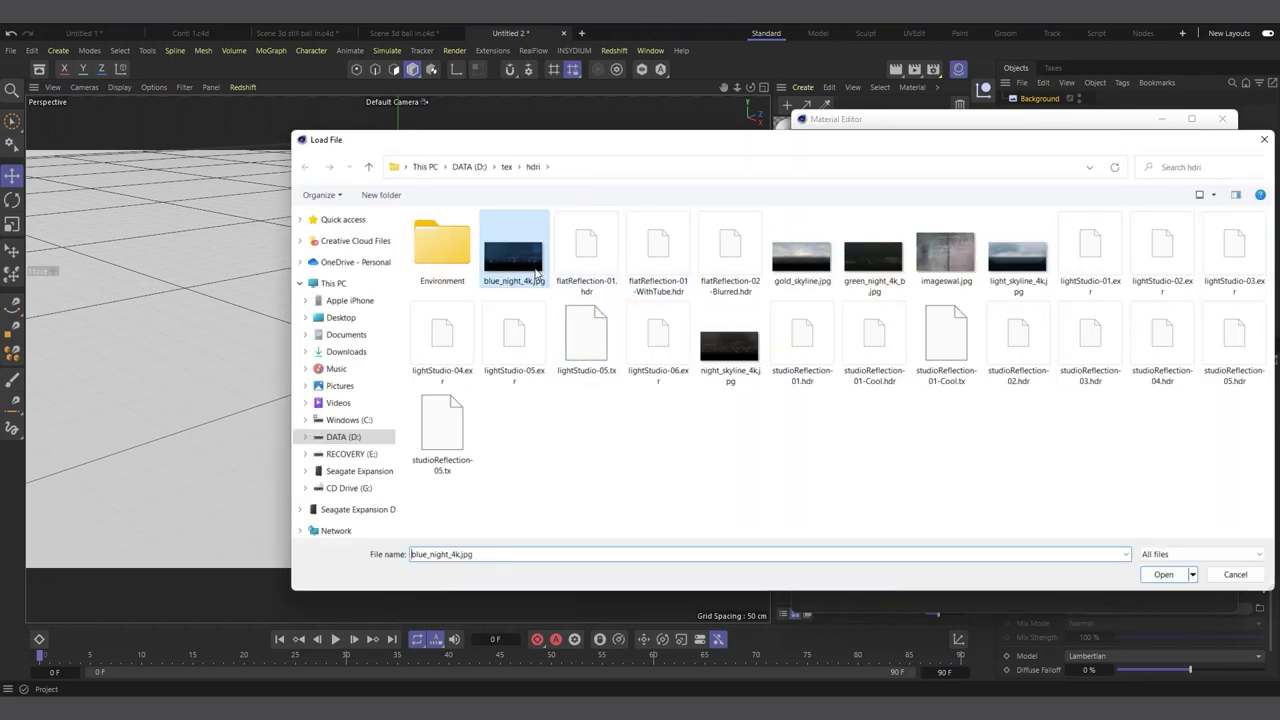
{"action": "left_click", "coordinate": [1160, 575]}
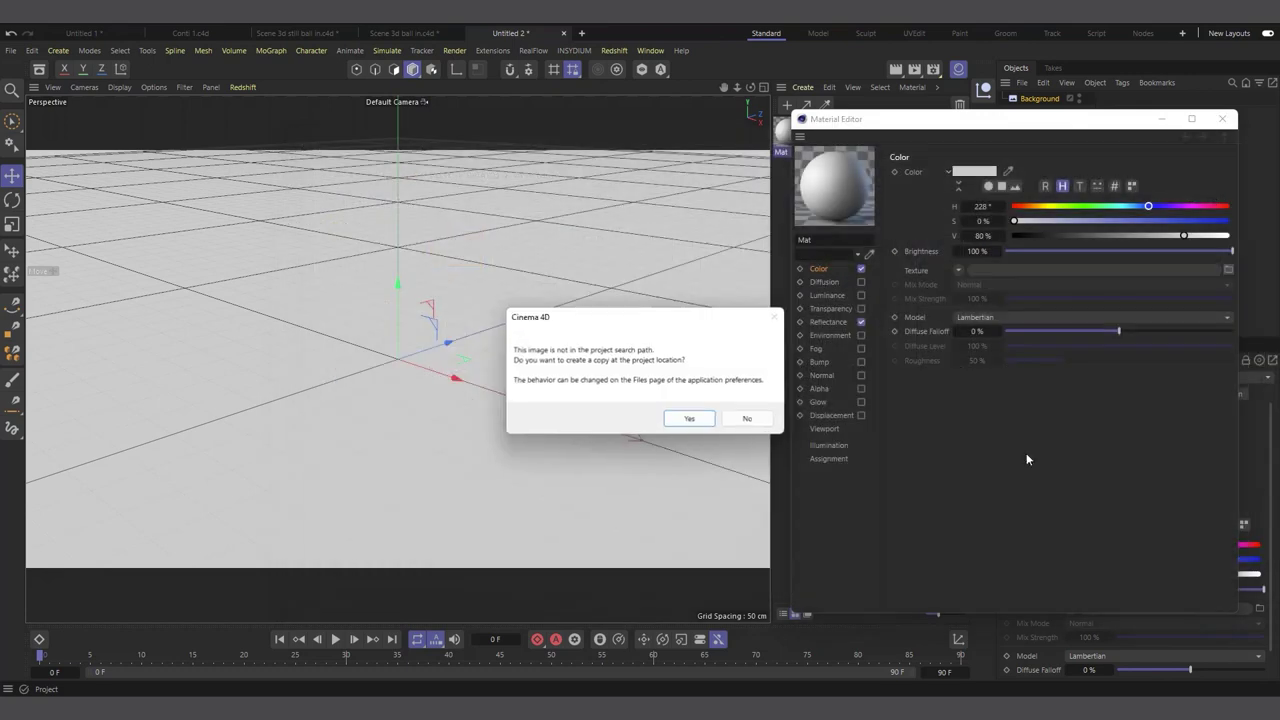
{"action": "left_click", "coordinate": [768, 419]}
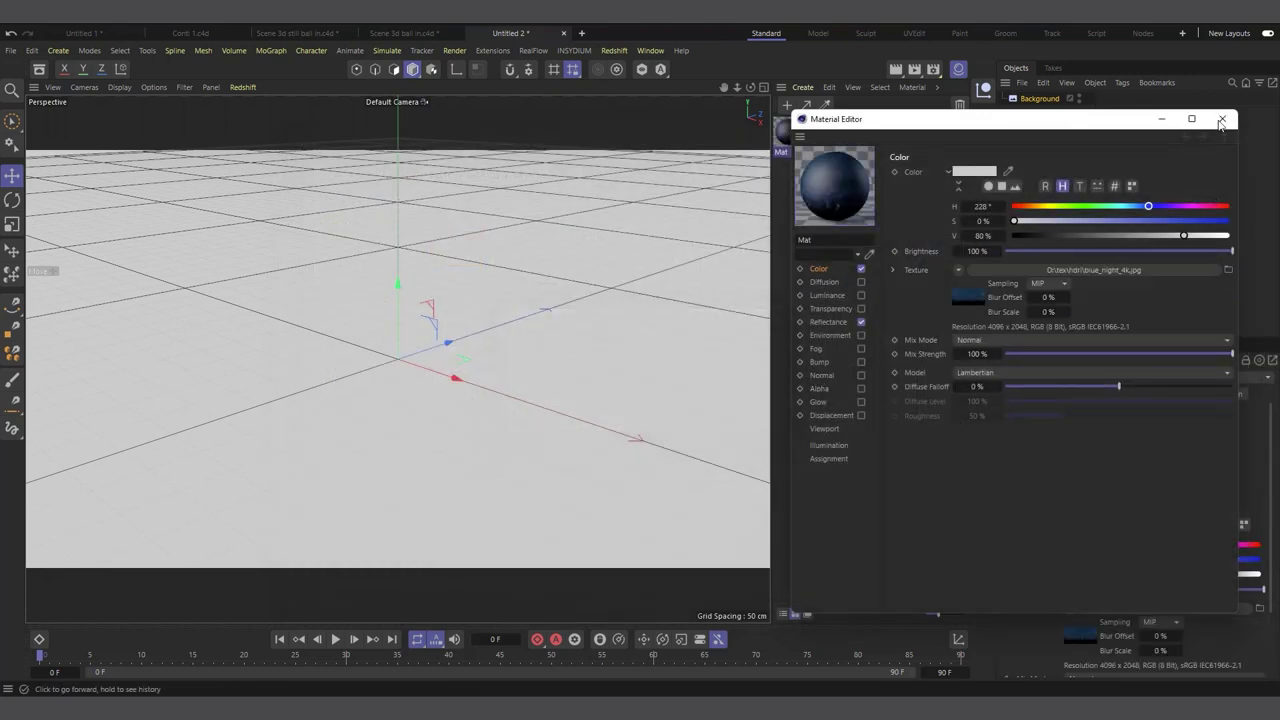
{"action": "left_click", "coordinate": [1222, 118]}
{"action": "left_click_drag", "start_coordinate": [787, 132], "coordinate": [1040, 97]}
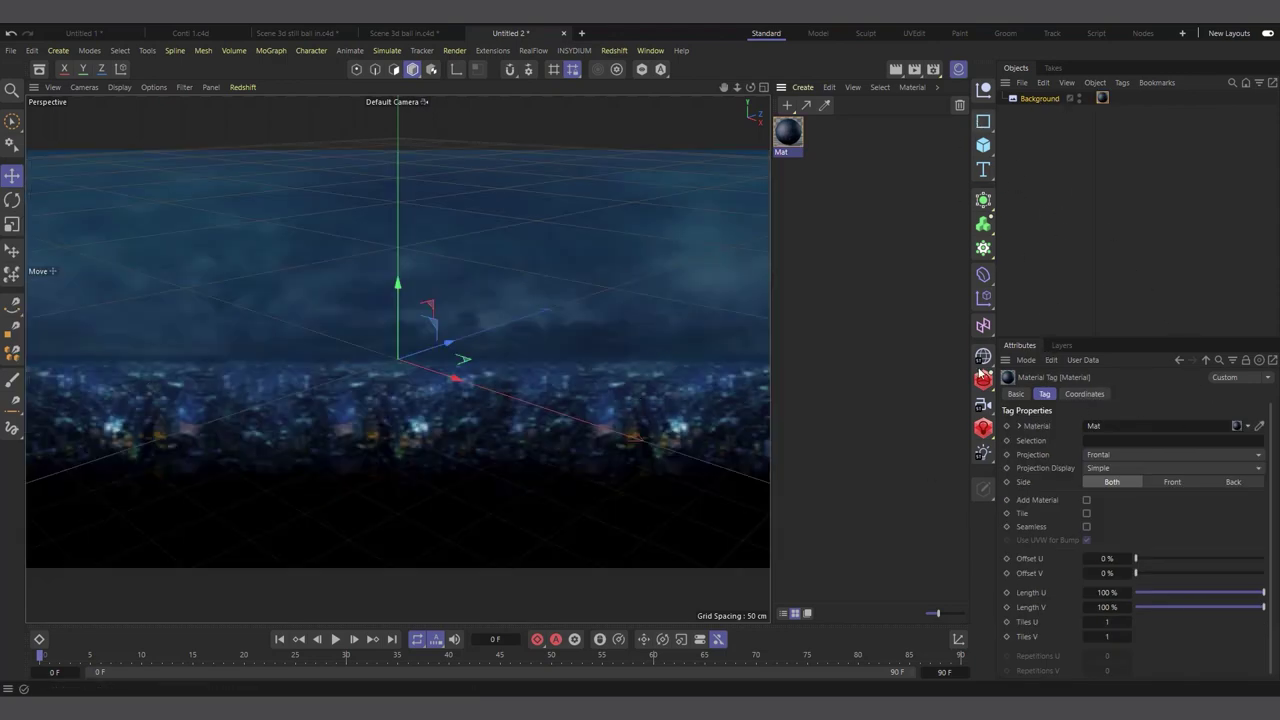
- Add a second Background object to the scene
{"action": "left_click", "coordinate": [58, 50]}
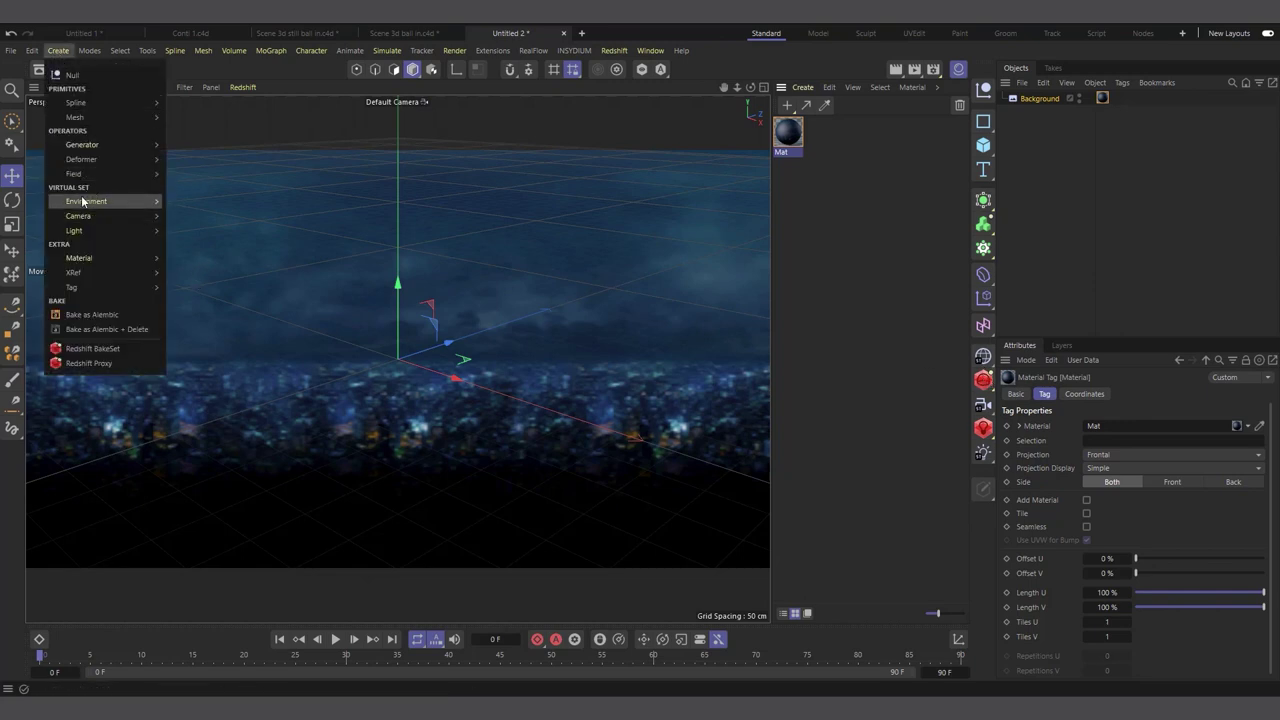
{"action": "mouse_move", "coordinate": [81, 221]}
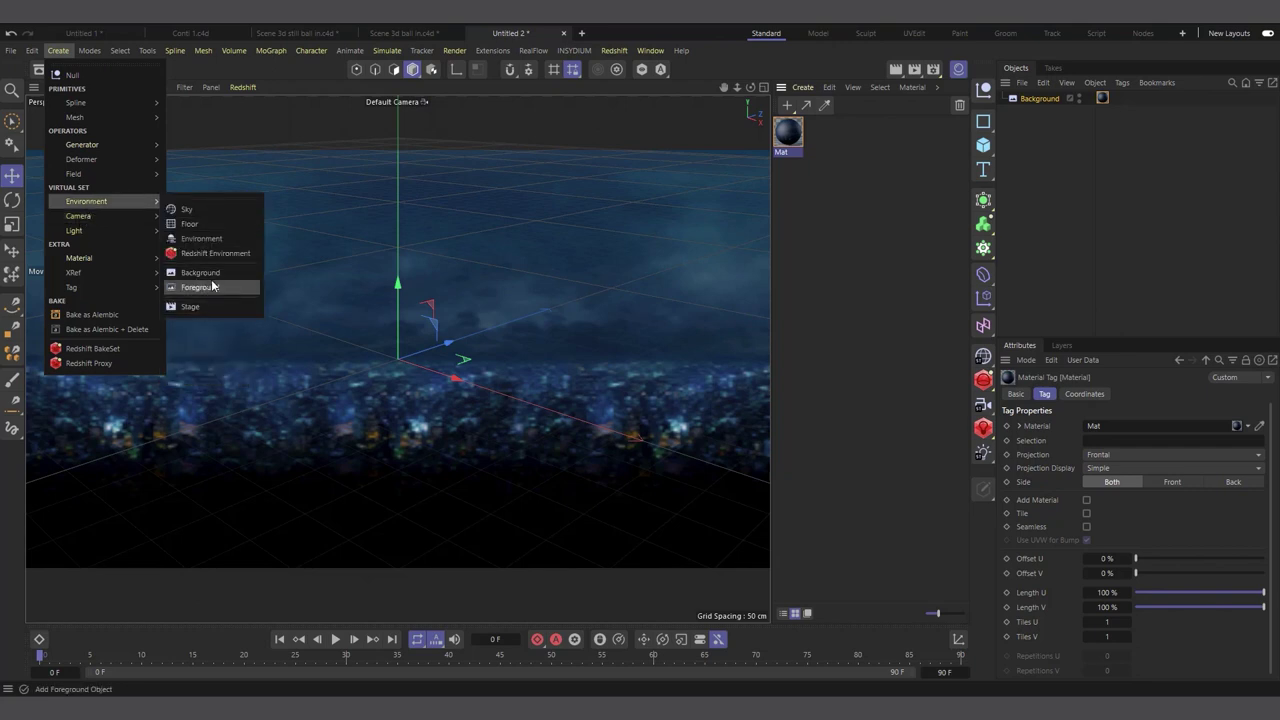
{"action": "left_click", "coordinate": [201, 272]}
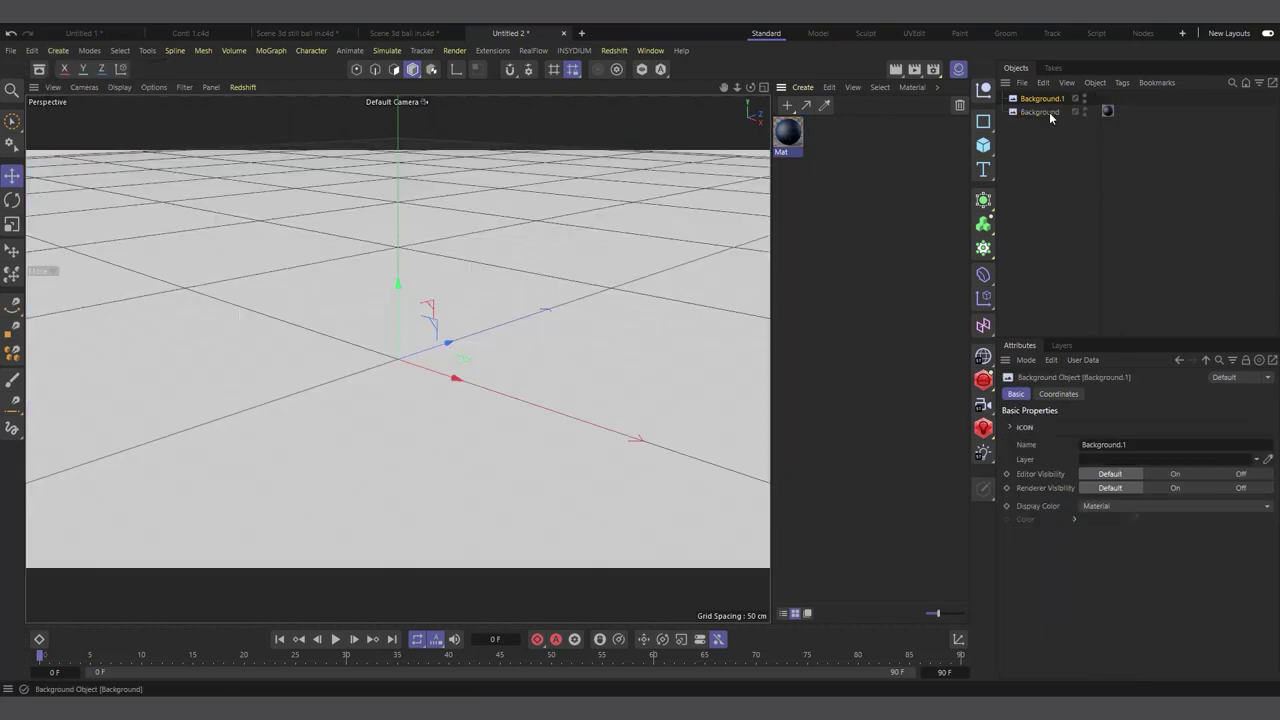
- Create a second material with the cloudy blue-sky JPG as its color texture, declining the project copy, and apply it to Background.1
{"action": "left_click", "coordinate": [787, 105]}
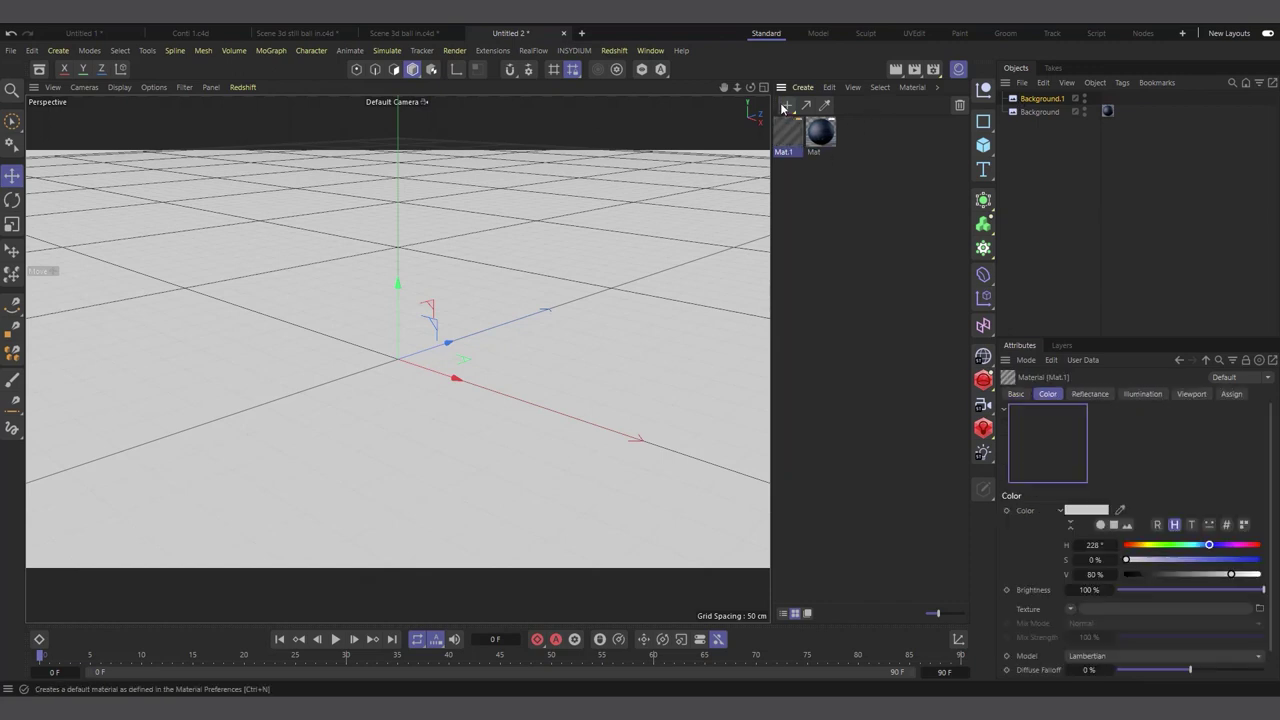
{"action": "double_click", "coordinate": [788, 135]}
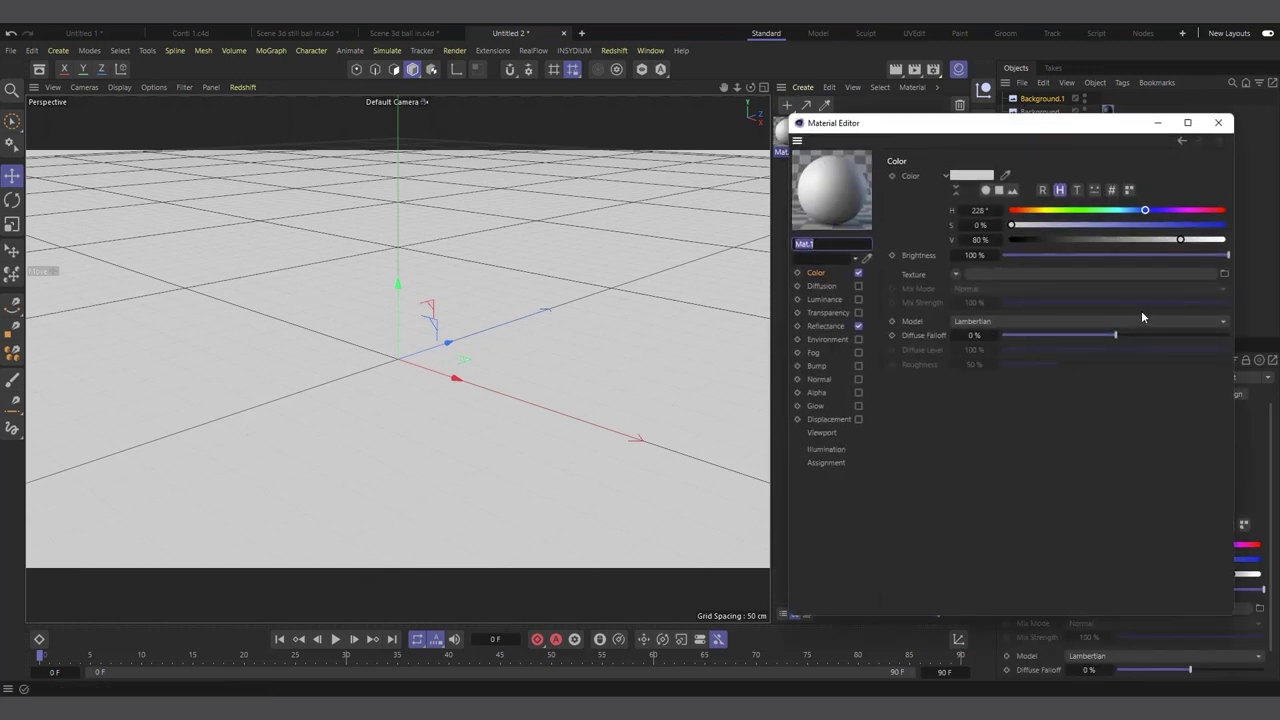
{"action": "left_click", "coordinate": [1224, 273]}
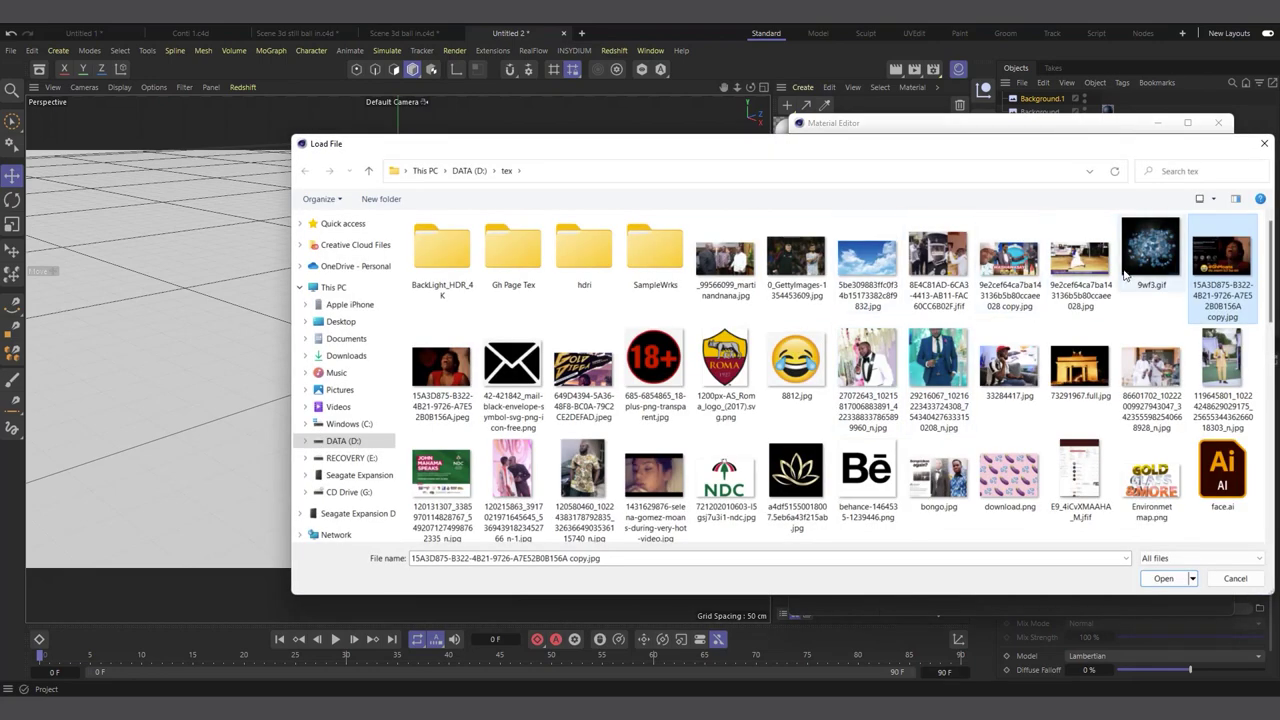
{"action": "left_click", "coordinate": [873, 264]}
{"action": "double_click", "coordinate": [873, 264]}
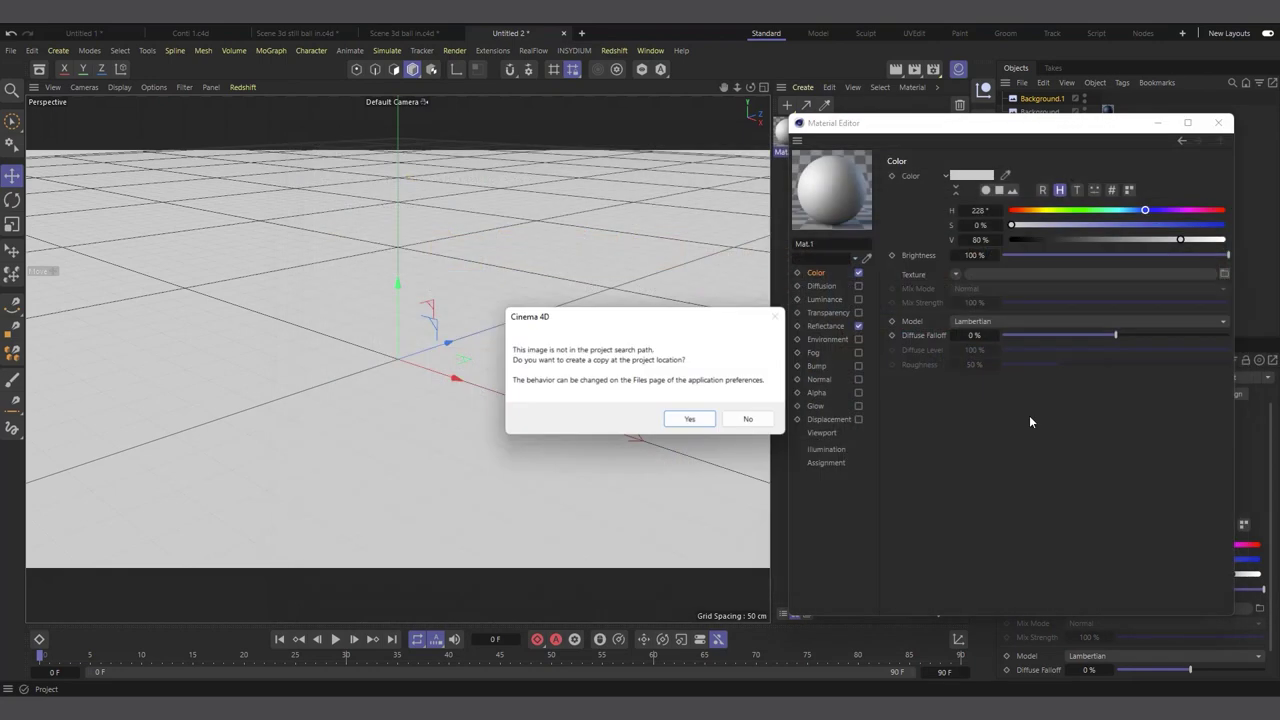
{"action": "left_click", "coordinate": [747, 417]}
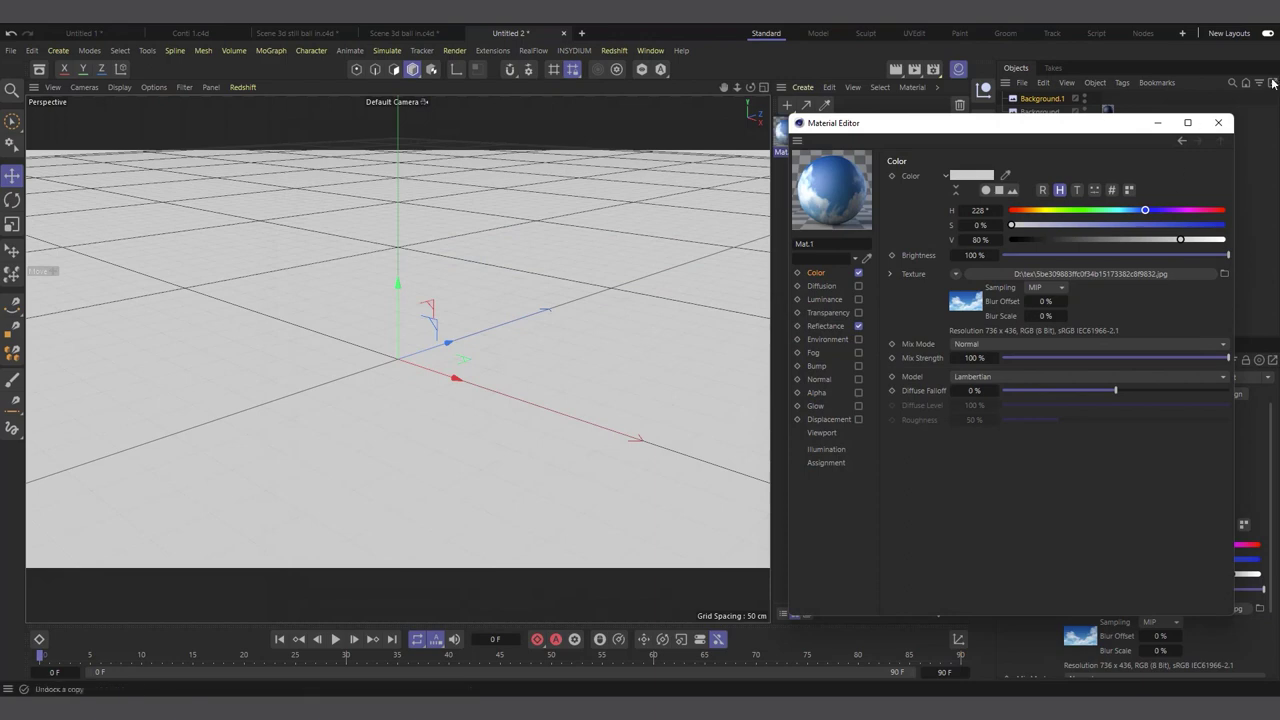
{"action": "left_click", "coordinate": [1218, 122]}
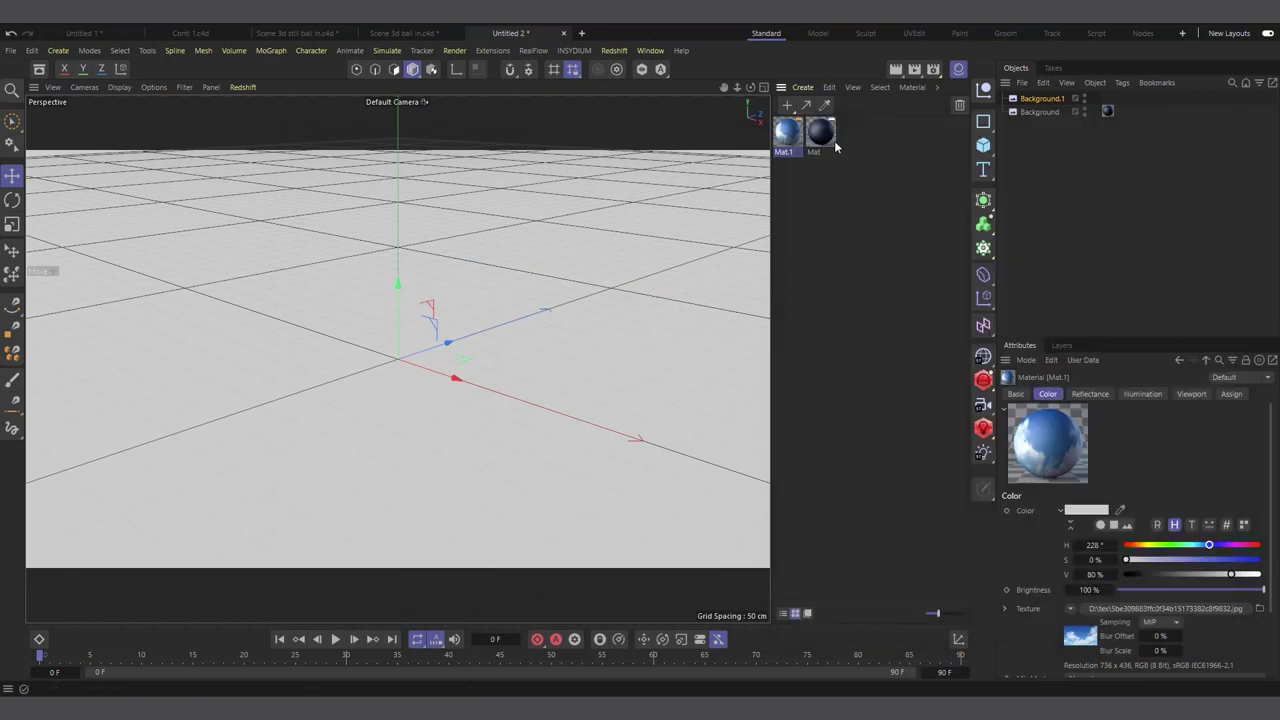
{"action": "left_click_drag", "start_coordinate": [788, 142], "coordinate": [1035, 104]}
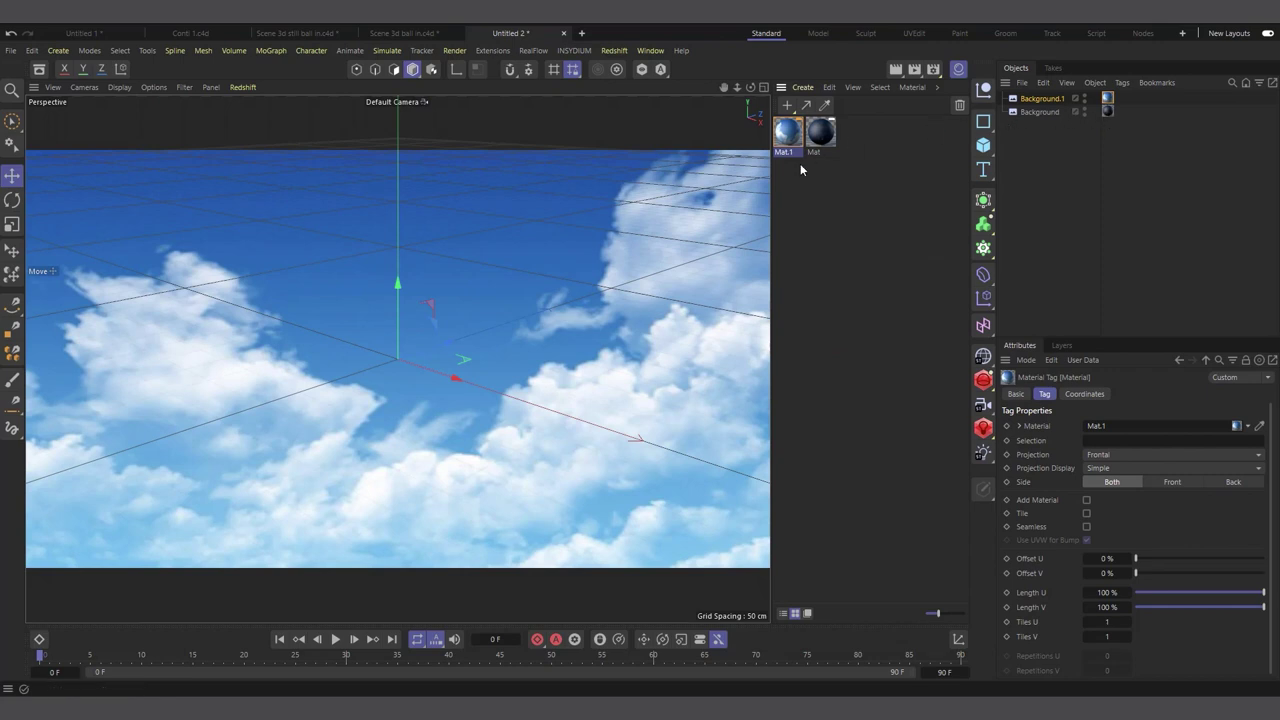
- Add a Stage object and assign Background.1 to its Camera link
{"action": "left_click", "coordinate": [1042, 112]}
{"action": "left_click", "coordinate": [1045, 122]}
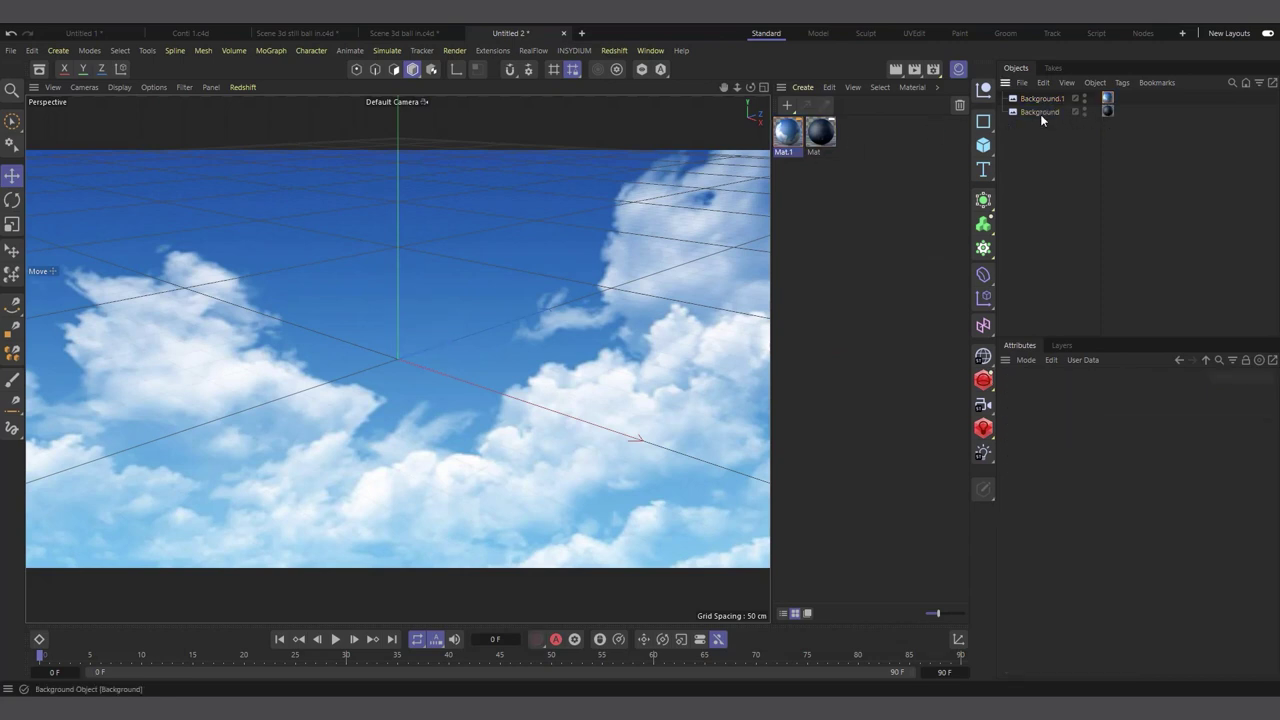
{"action": "left_click", "coordinate": [1045, 113]}
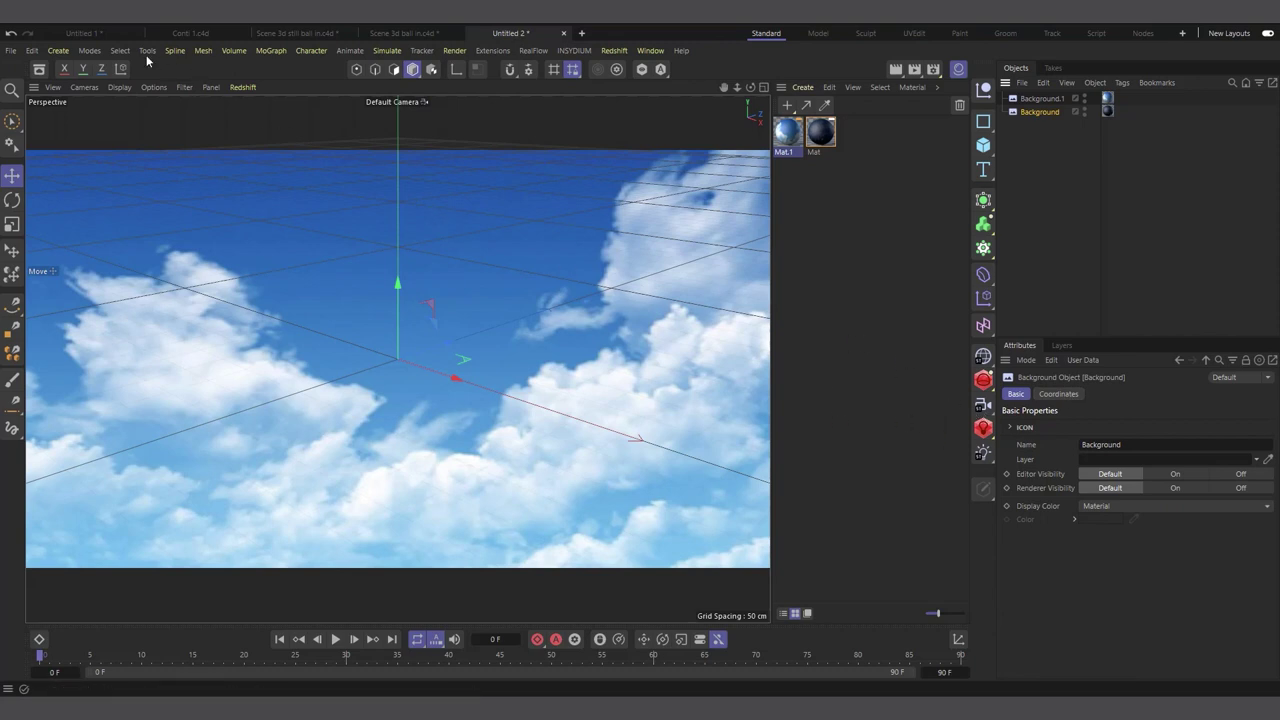
{"action": "left_click", "coordinate": [61, 49]}
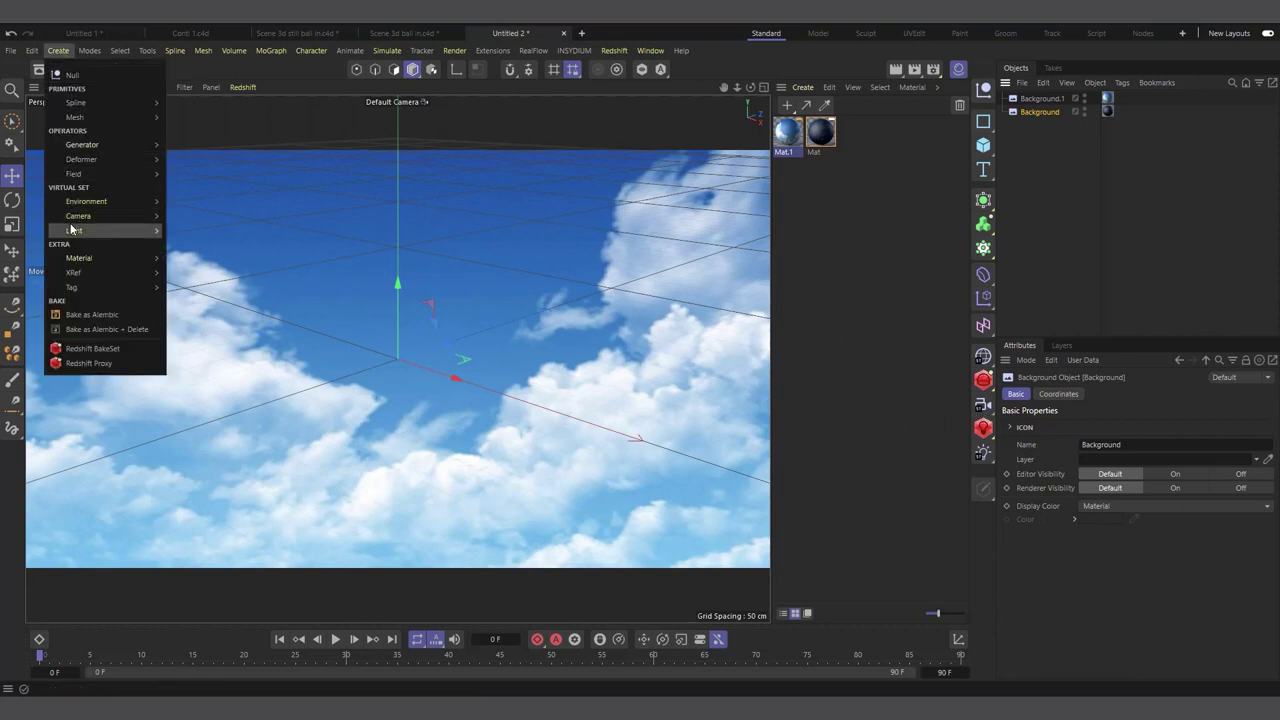
{"action": "mouse_move", "coordinate": [88, 204]}
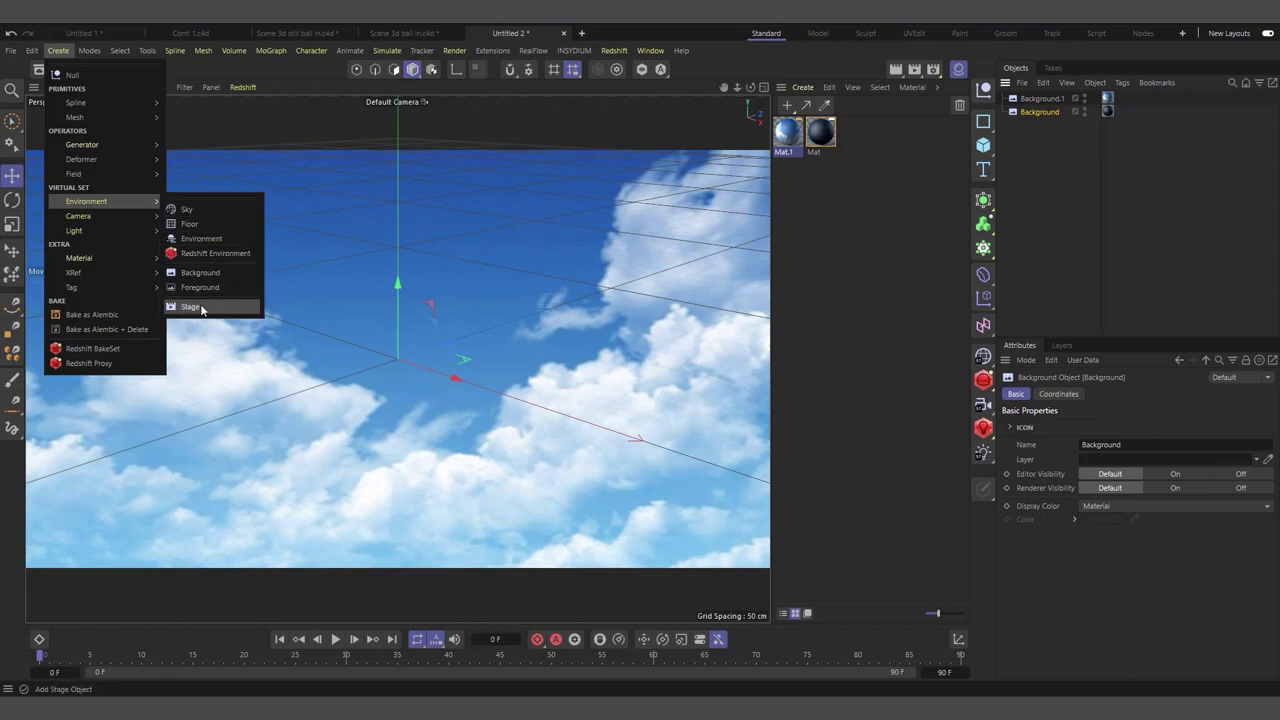
{"action": "left_click", "coordinate": [192, 306]}
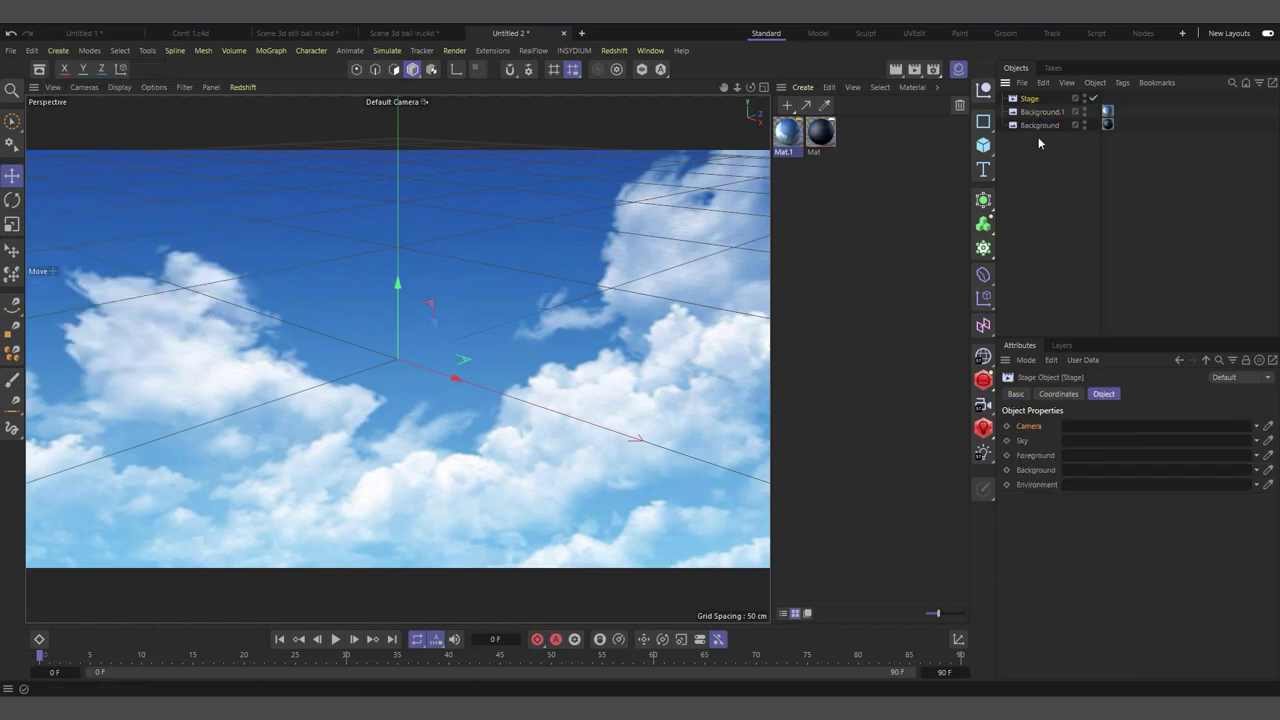
{"action": "left_click_drag", "start_coordinate": [1045, 112], "coordinate": [1076, 434]}
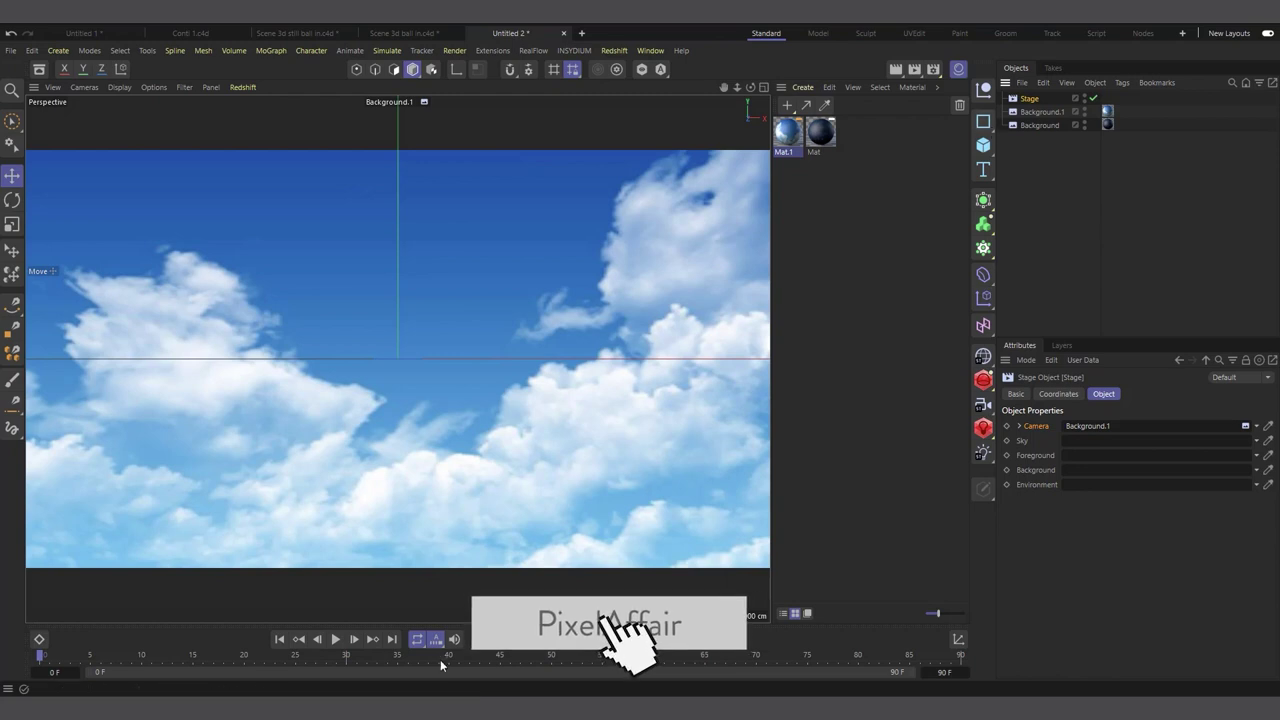
- Play the animation and pause it at frame 29
{"action": "left_click", "coordinate": [335, 639]}
{"action": "left_click", "coordinate": [335, 639]}
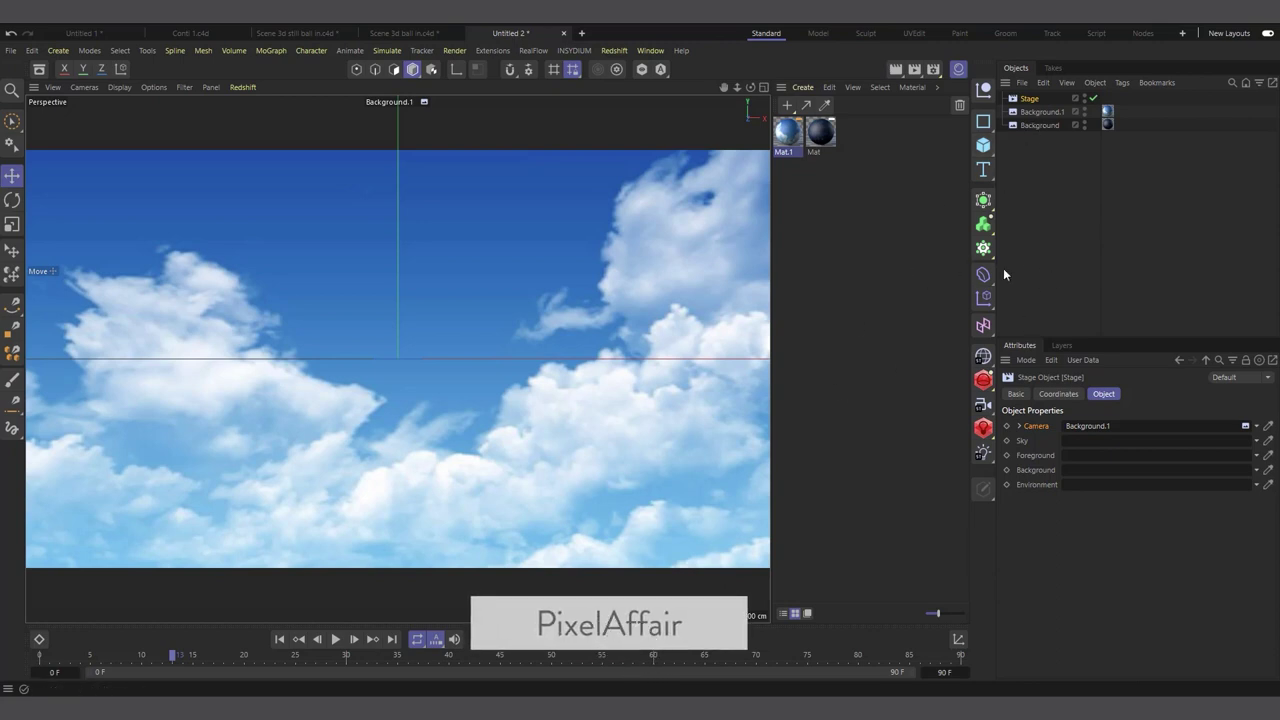
{"action": "left_click", "coordinate": [336, 640]}
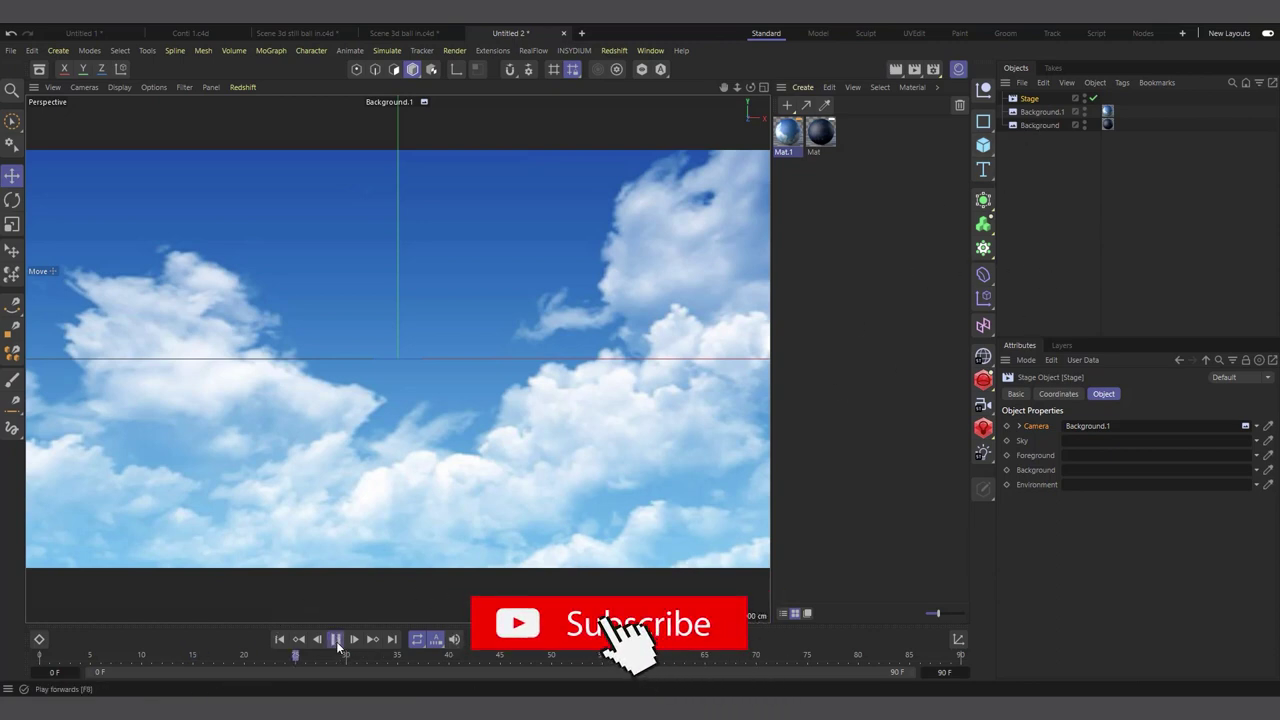
{"action": "left_click", "coordinate": [336, 640]}
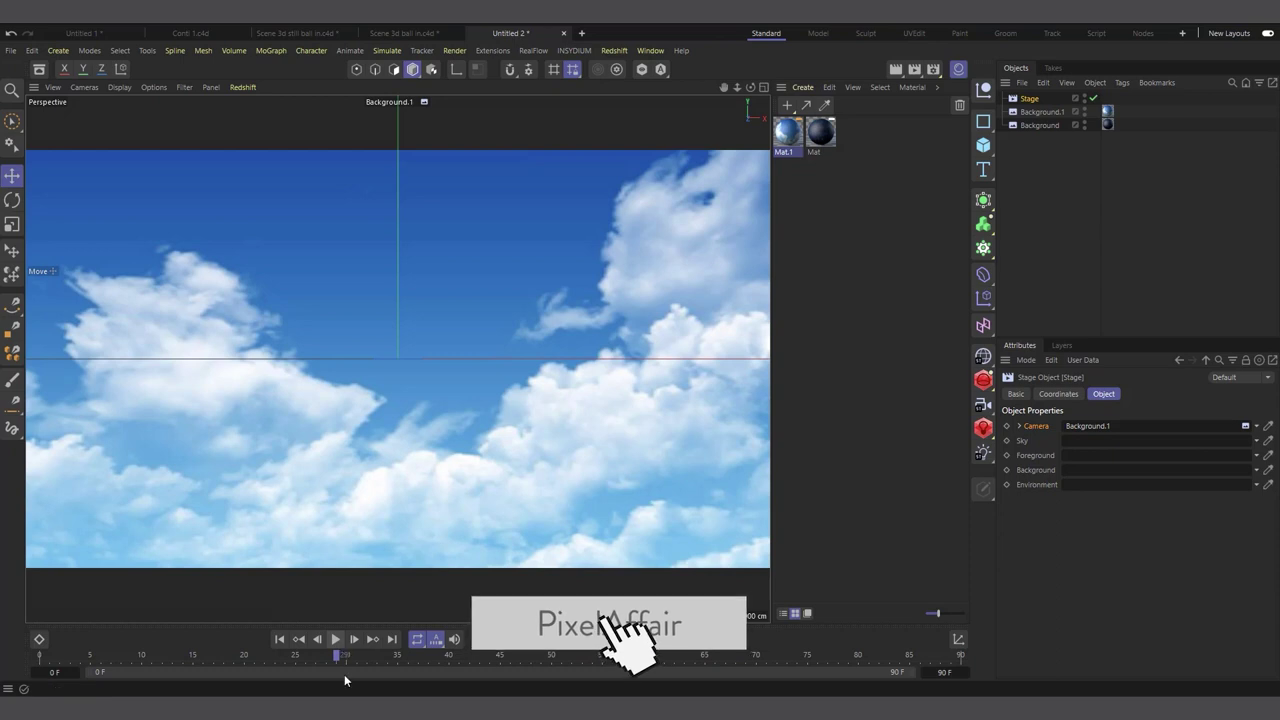
- Try to keyframe the Stage's Camera link with Background.1 at frame 29 and Background at frame 30, checking the switch on the timeline
{"action": "left_click", "coordinate": [1007, 426]}
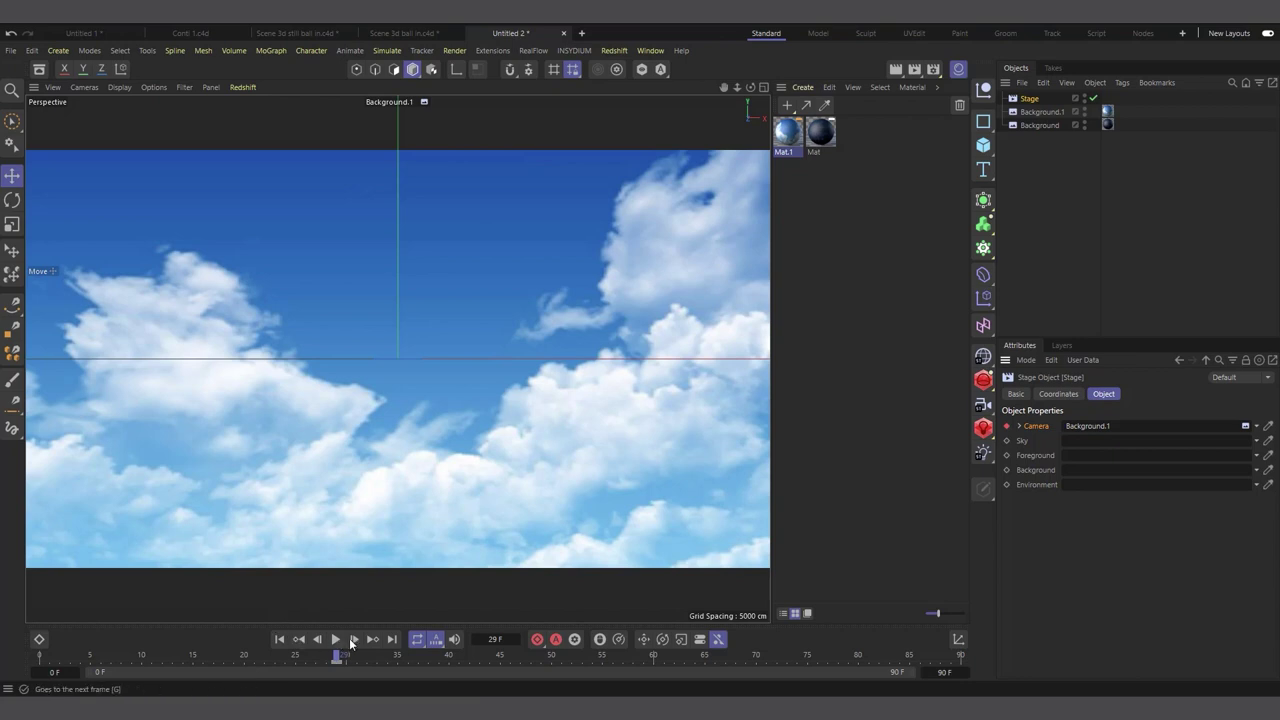
{"action": "left_click", "coordinate": [350, 640]}
{"action": "left_click_drag", "start_coordinate": [1061, 122], "coordinate": [1134, 431]}
{"action": "left_click_drag", "start_coordinate": [244, 679], "coordinate": [381, 688]}
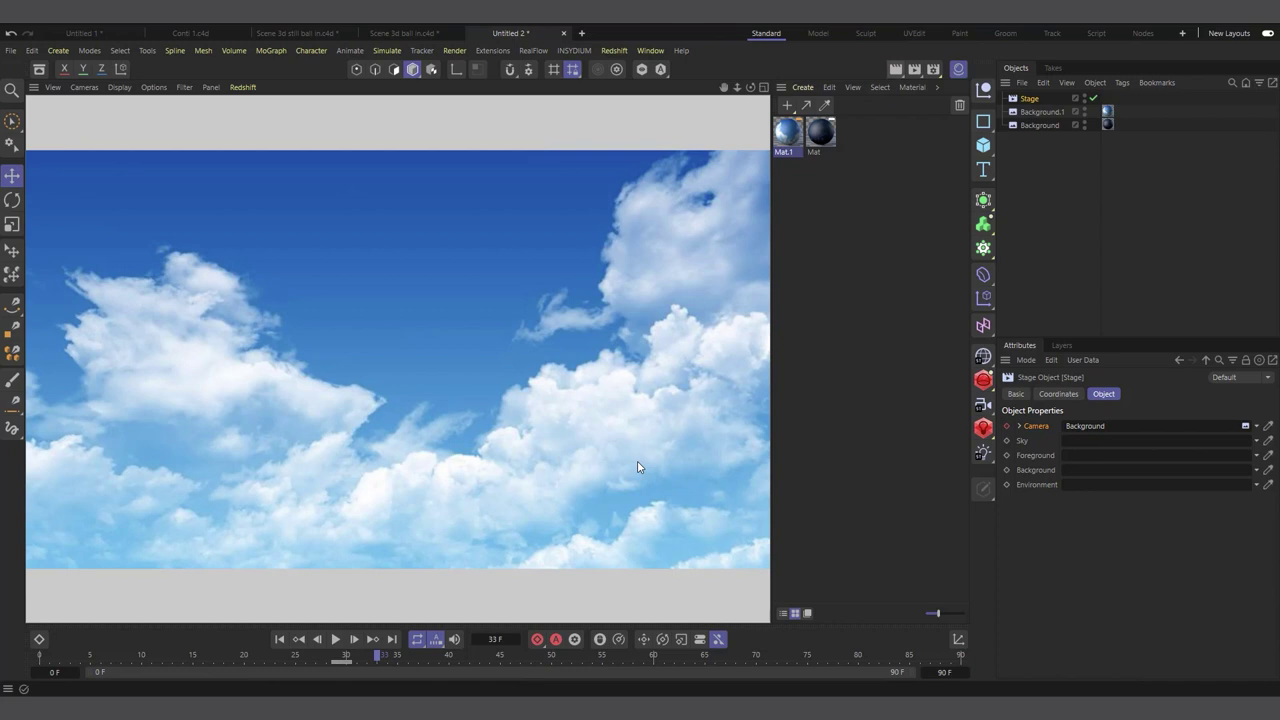
{"action": "left_click", "coordinate": [425, 660]}
{"action": "left_click", "coordinate": [897, 67]}
{"action": "left_click", "coordinate": [336, 659]}
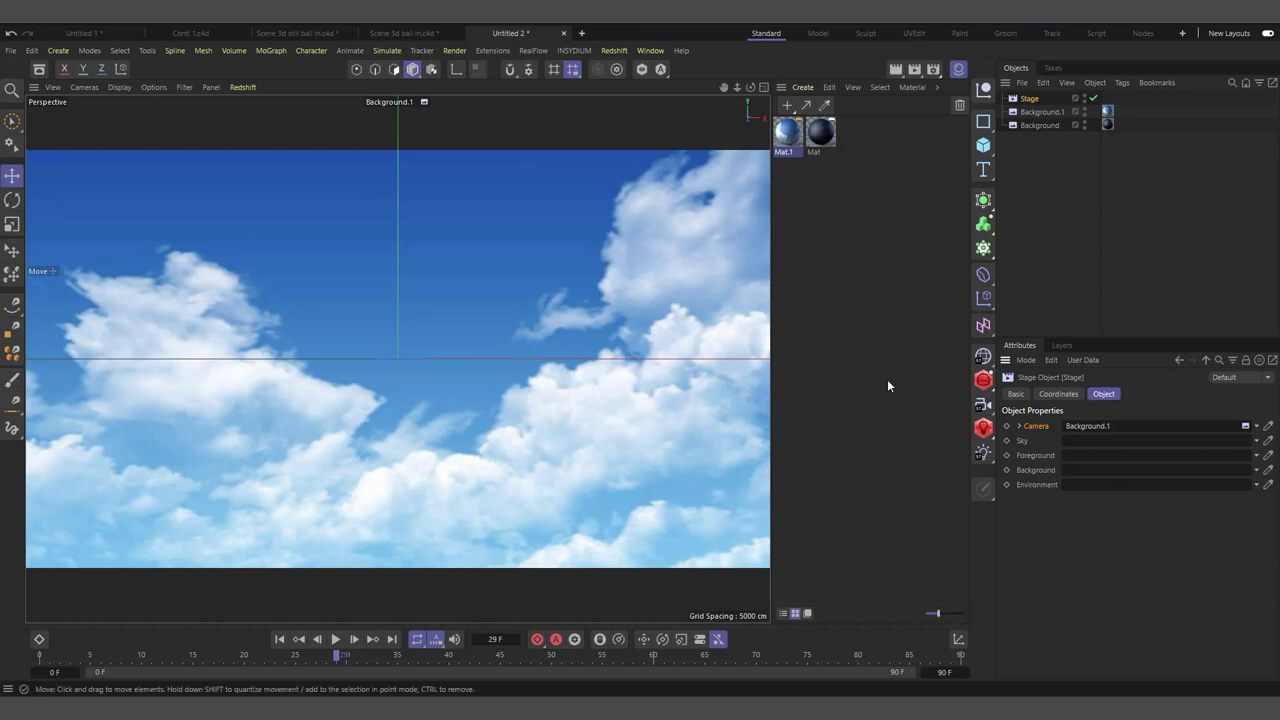
- Assign Background.1 to the Stage's Background link and clear its Camera link
{"action": "left_click_drag", "start_coordinate": [1040, 113], "coordinate": [1078, 476]}
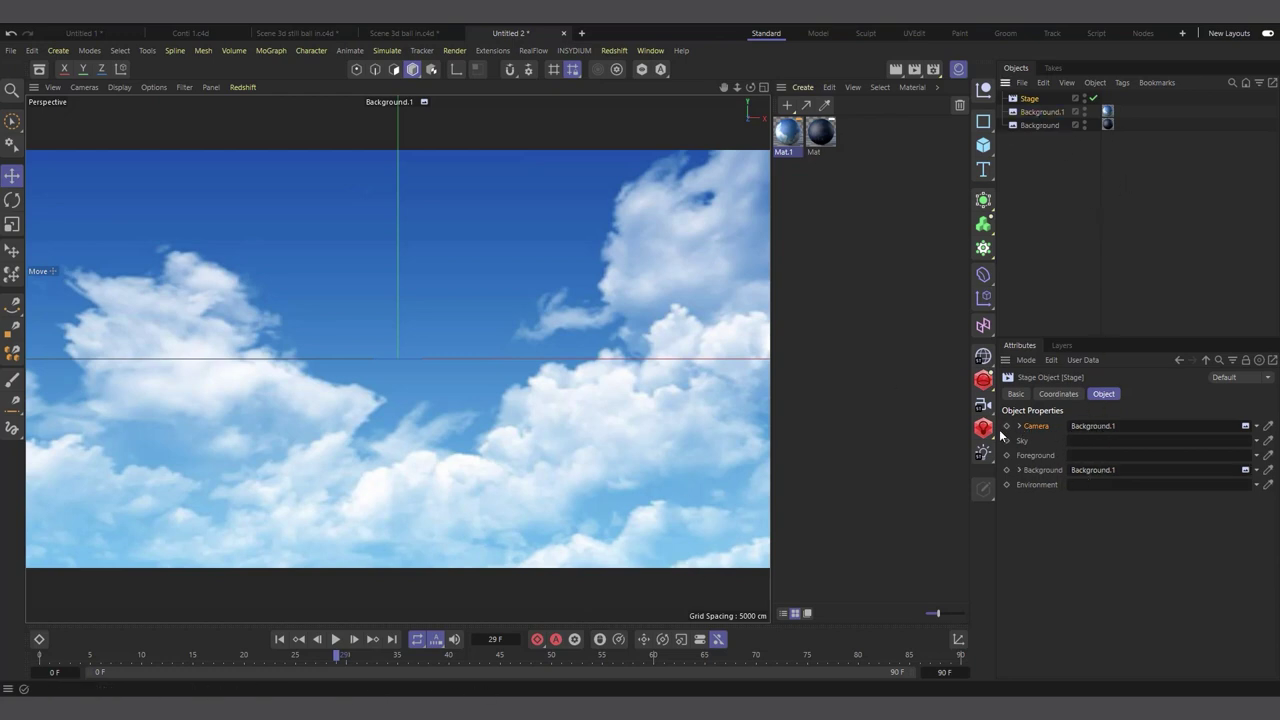
{"action": "left_click", "coordinate": [1256, 427]}
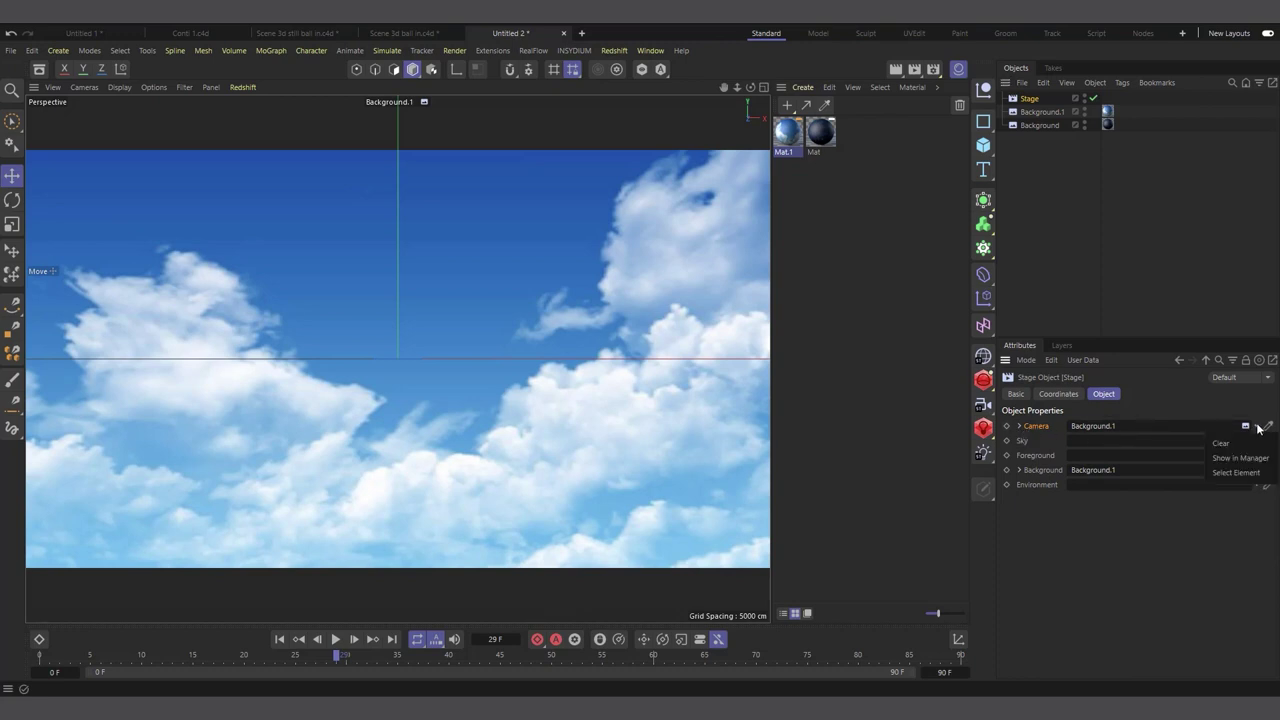
{"action": "left_click", "coordinate": [1225, 434]}
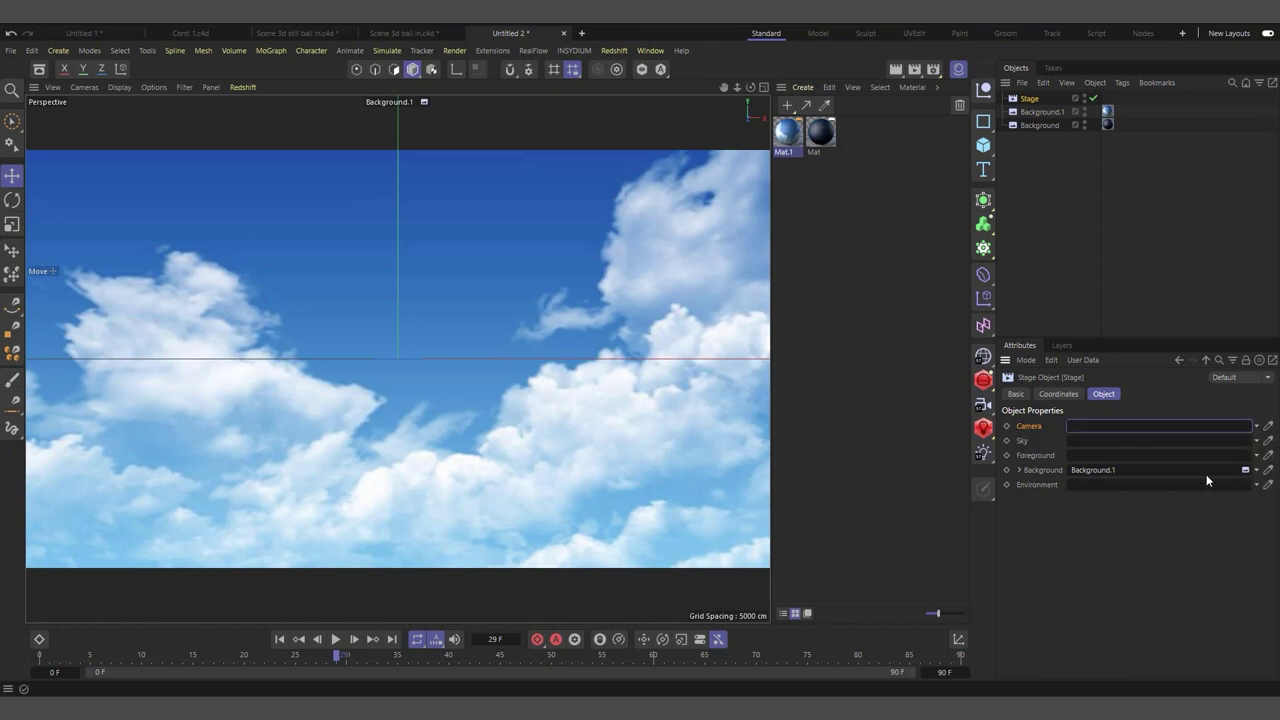
- Keyframe the Stage's Background link with Background.1 at frame 29 and Background at frame 30
{"action": "left_click", "coordinate": [1006, 470]}
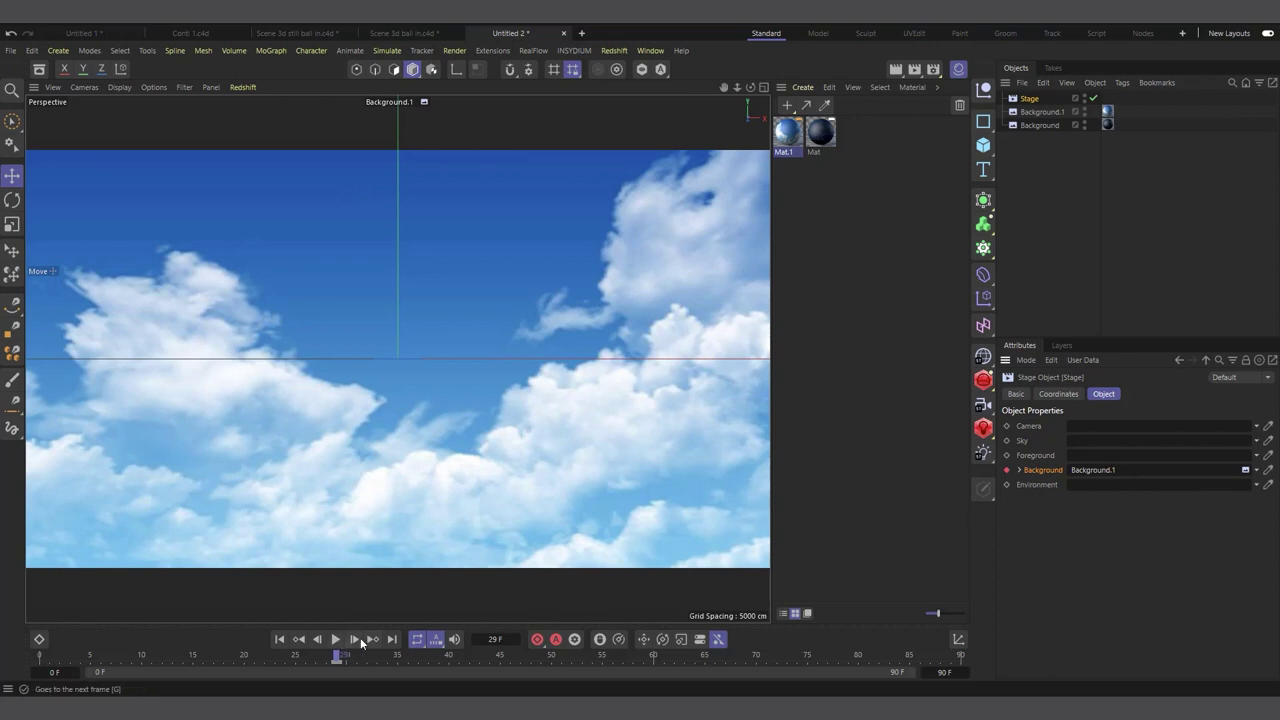
{"action": "left_click", "coordinate": [355, 640]}
{"action": "left_click_drag", "start_coordinate": [1046, 124], "coordinate": [1084, 477]}
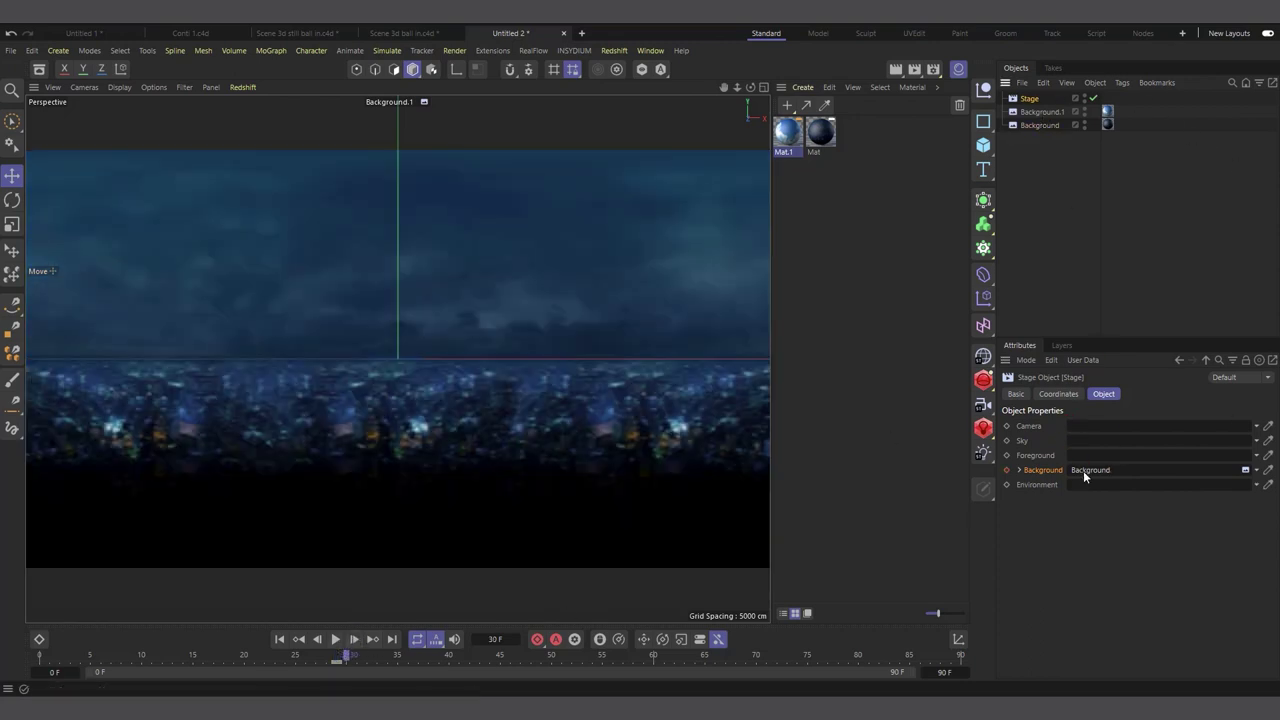
{"action": "left_click", "coordinate": [1006, 471]}
- Play the animation from frame 0 to check the switch between the two backgrounds, and pause it past frame 30
{"action": "left_click", "coordinate": [300, 639]}
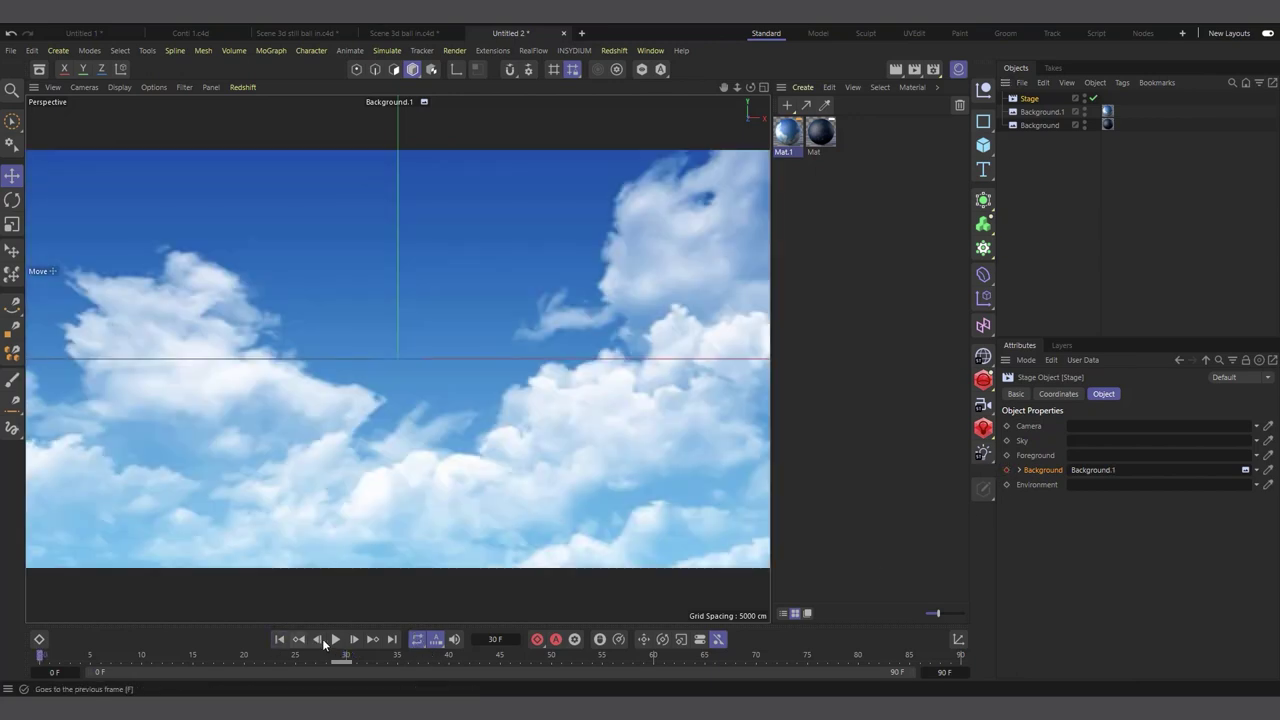
{"action": "left_click", "coordinate": [335, 640]}
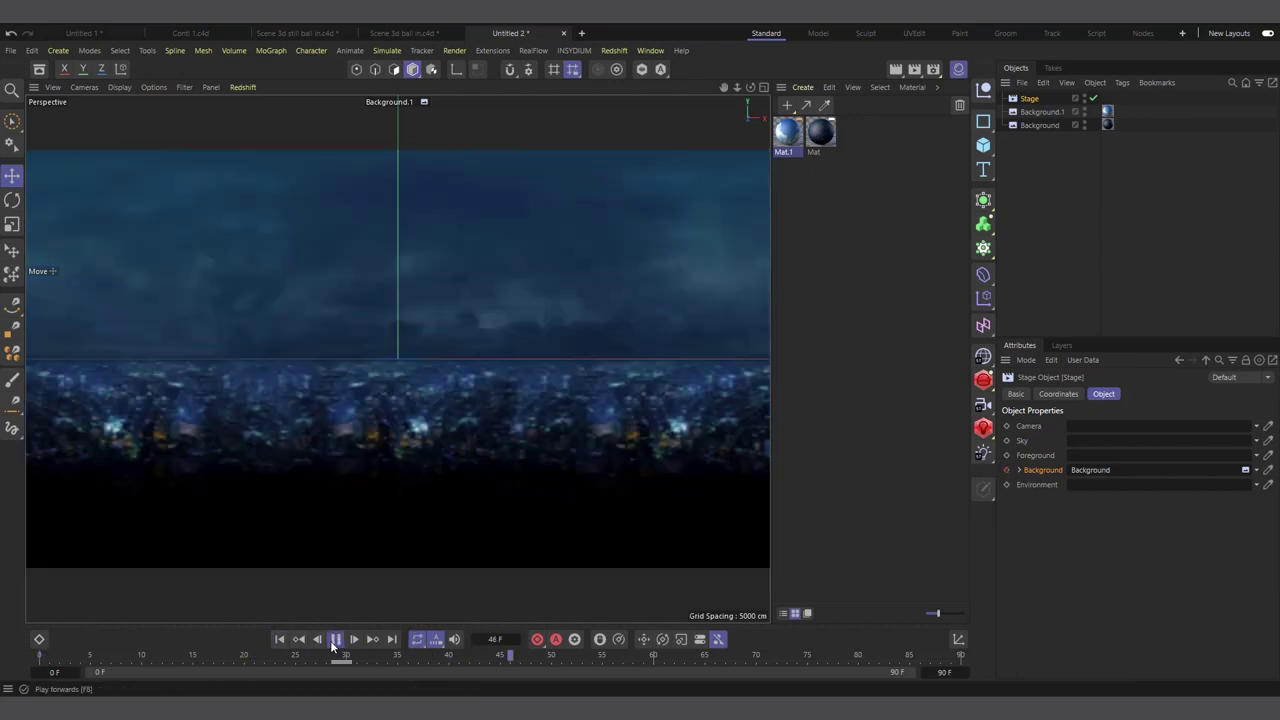
{"action": "left_click", "coordinate": [334, 642]}
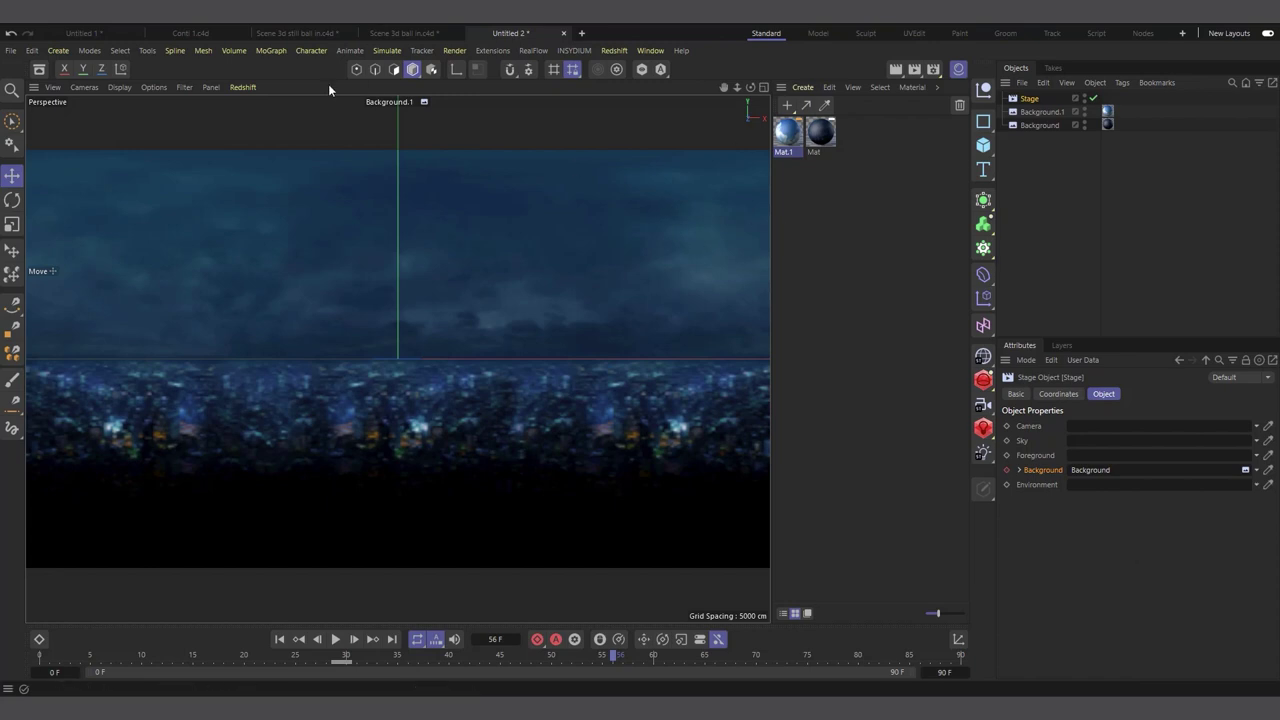
- Switch to the Scene 3d ball in.c4d project, disable Stage.1 and enable the original Stage object
{"action": "left_click", "coordinate": [404, 37]}
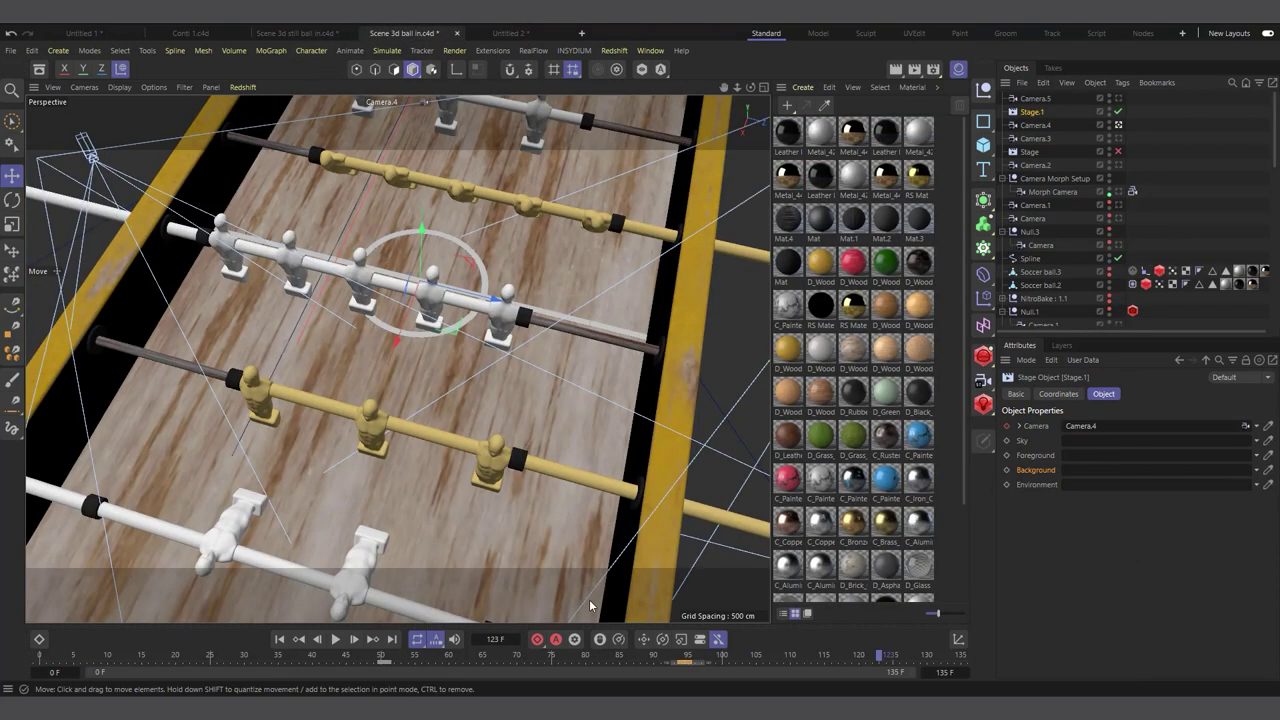
{"action": "left_click", "coordinate": [1118, 112]}
{"action": "left_click", "coordinate": [1118, 151]}
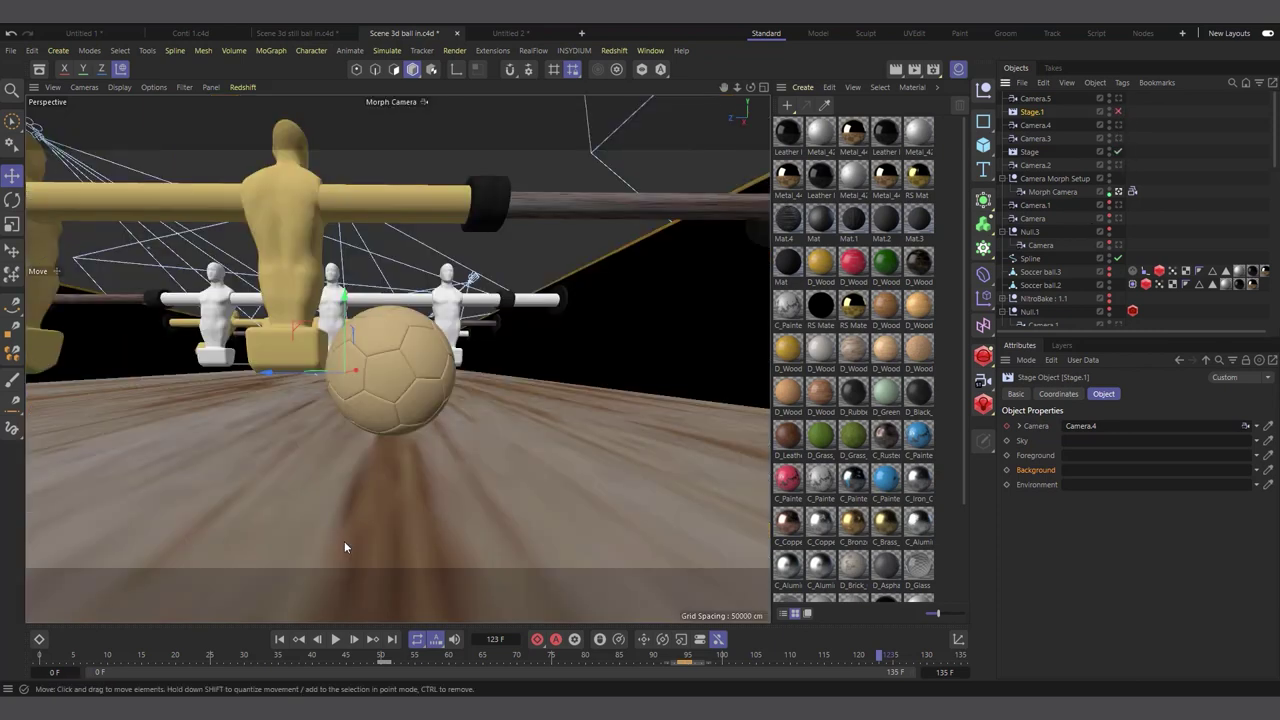
- Play the foosball animation from frame 0 to review the camera switching of the Stage object
{"action": "left_click", "coordinate": [281, 638]}
{"action": "left_click", "coordinate": [335, 639]}
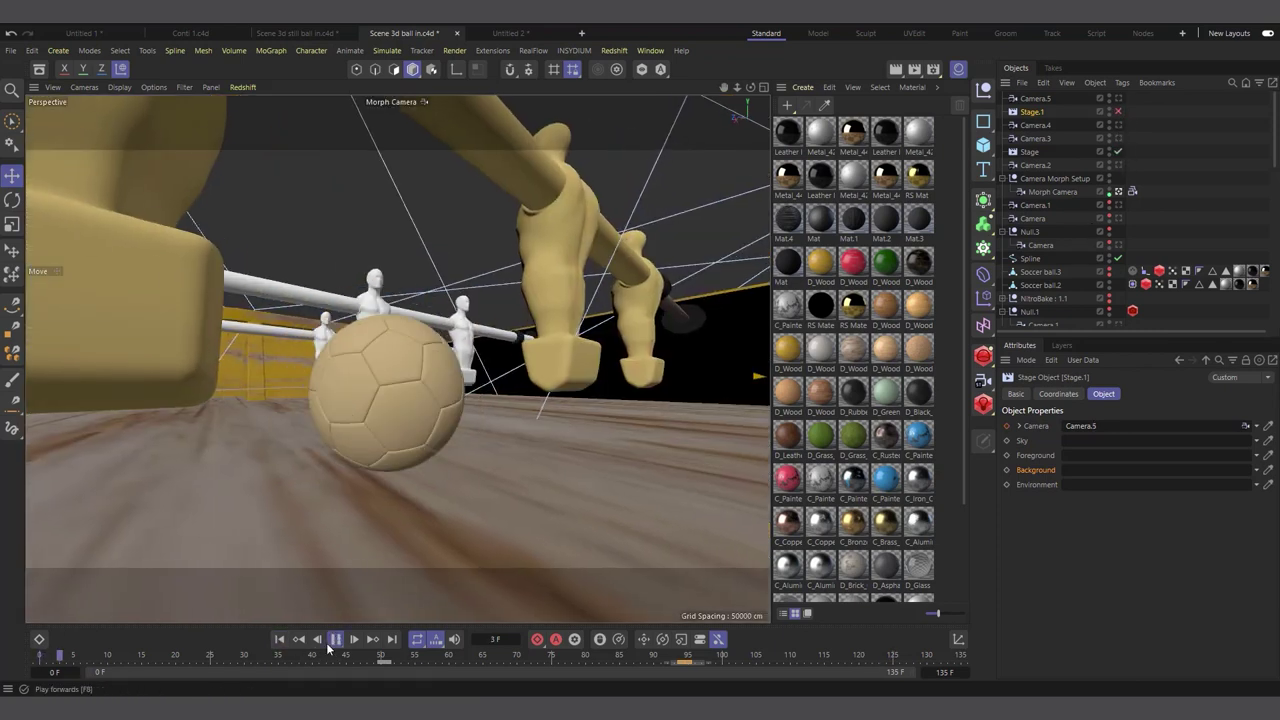